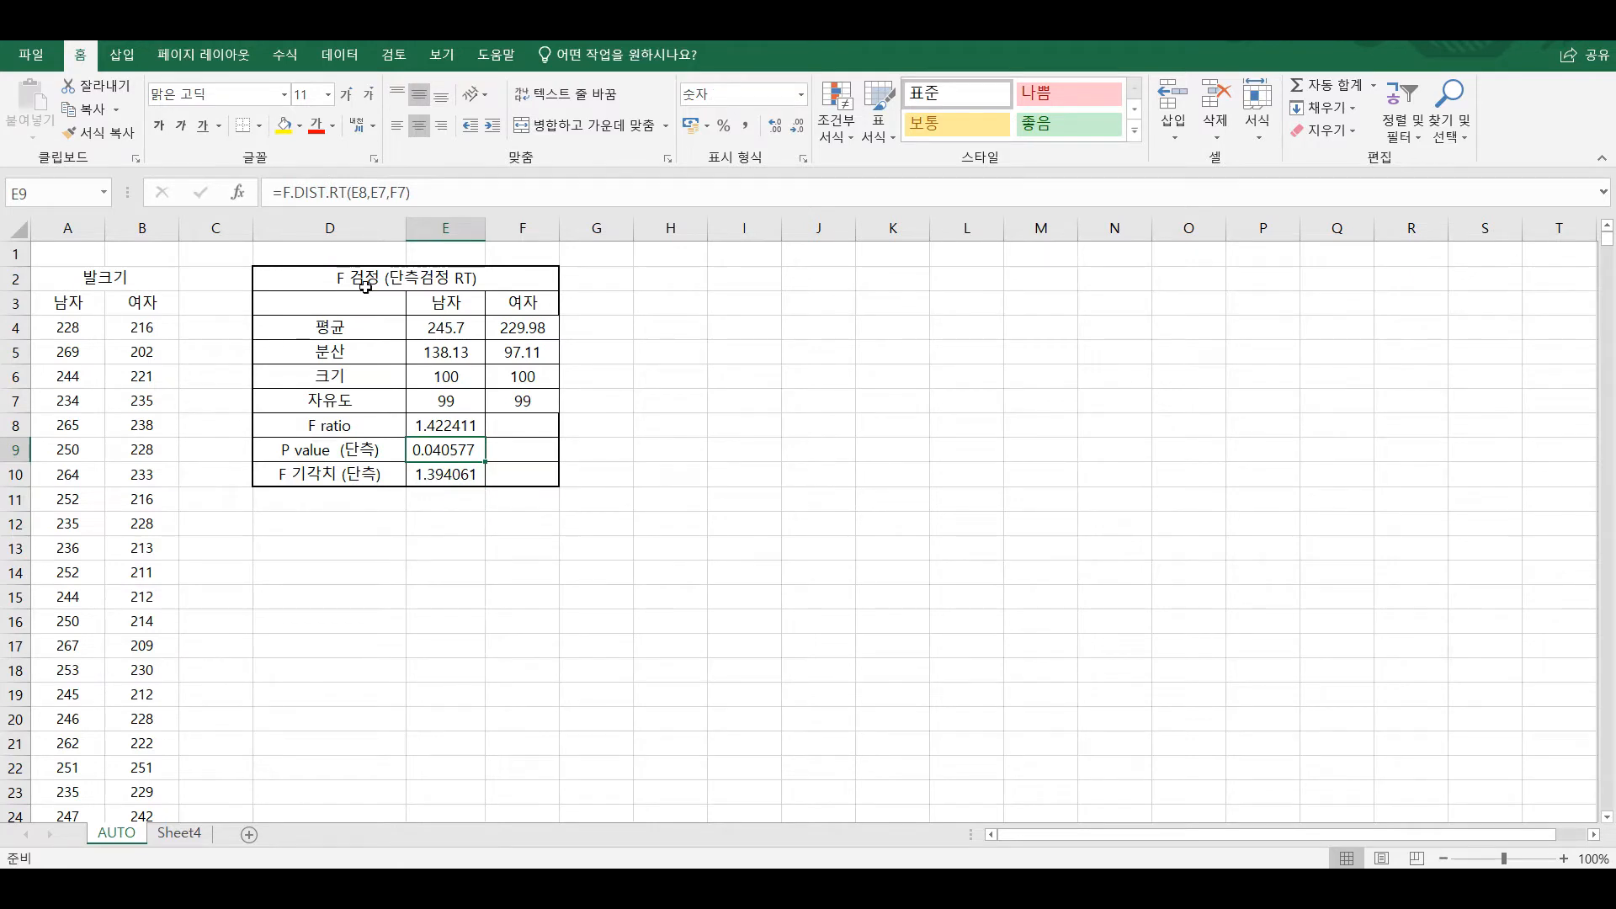
click(521, 300)
click(450, 303)
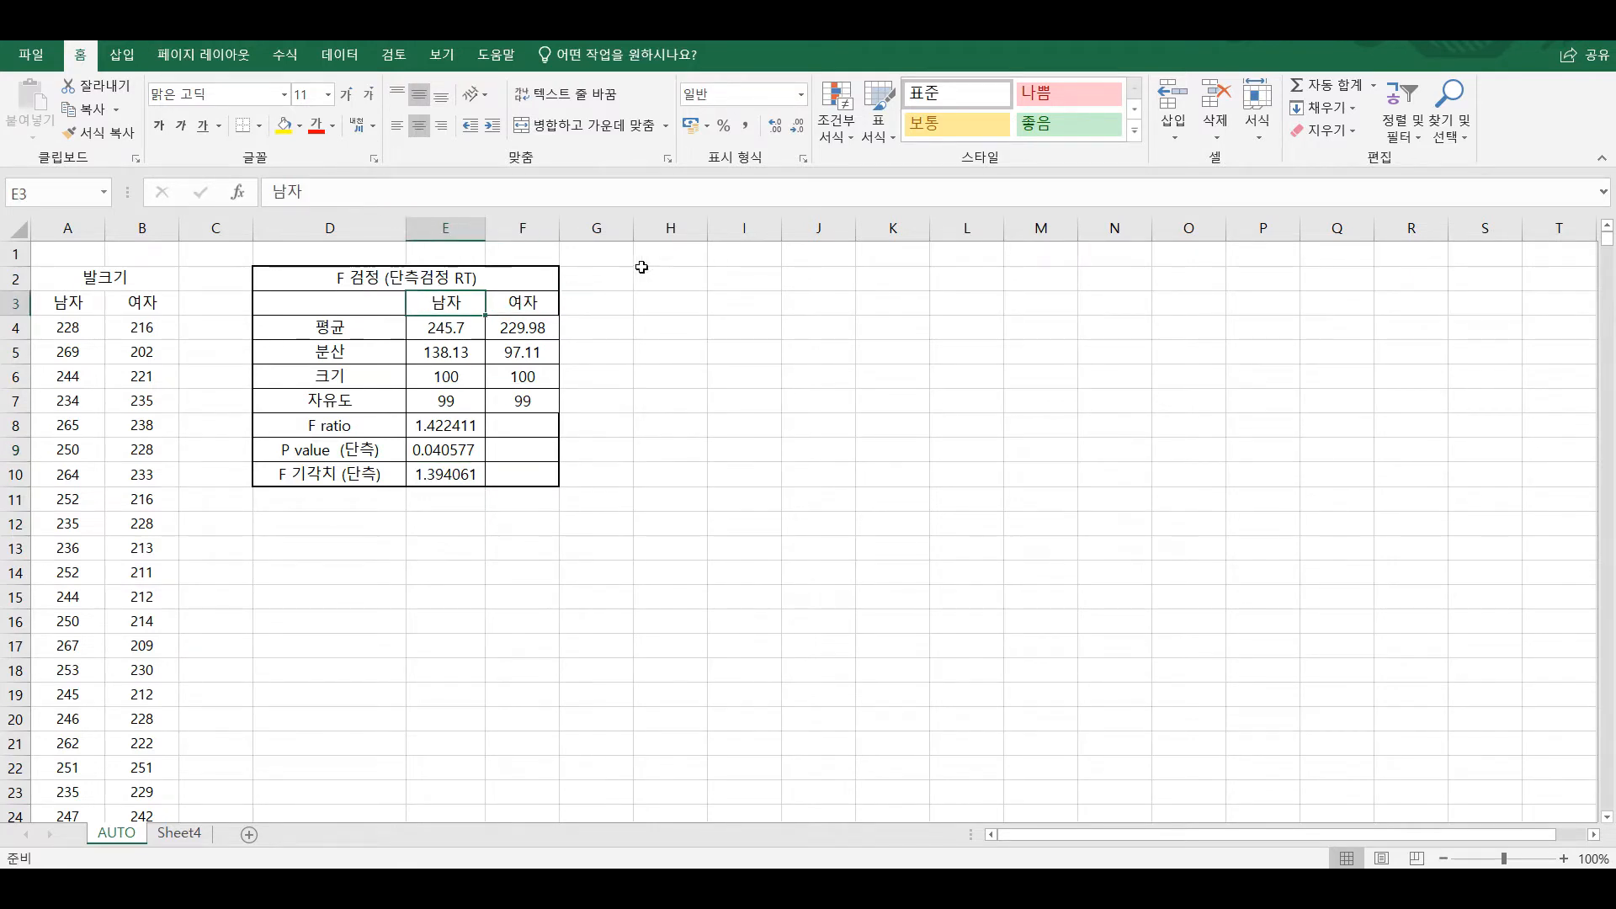
drag(643, 270, 900, 455)
click(900, 456)
- Make the range absolute in the men's mean formula in E4, so it reads =AVERAGE($A$4:$A$103)
click(444, 325)
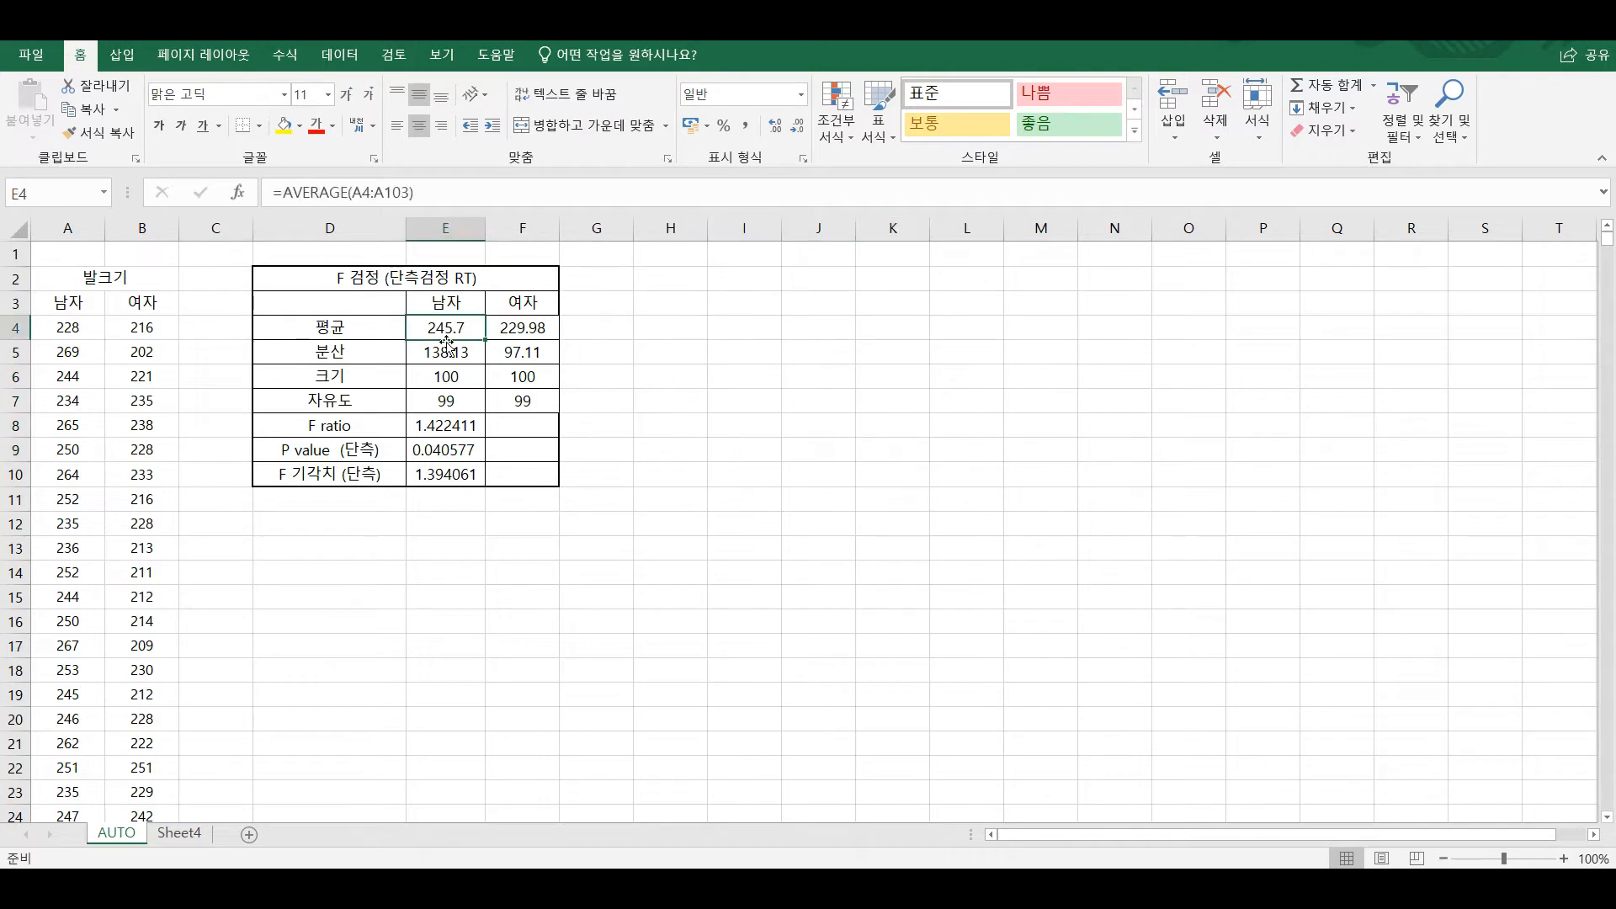
click(354, 196)
text($)
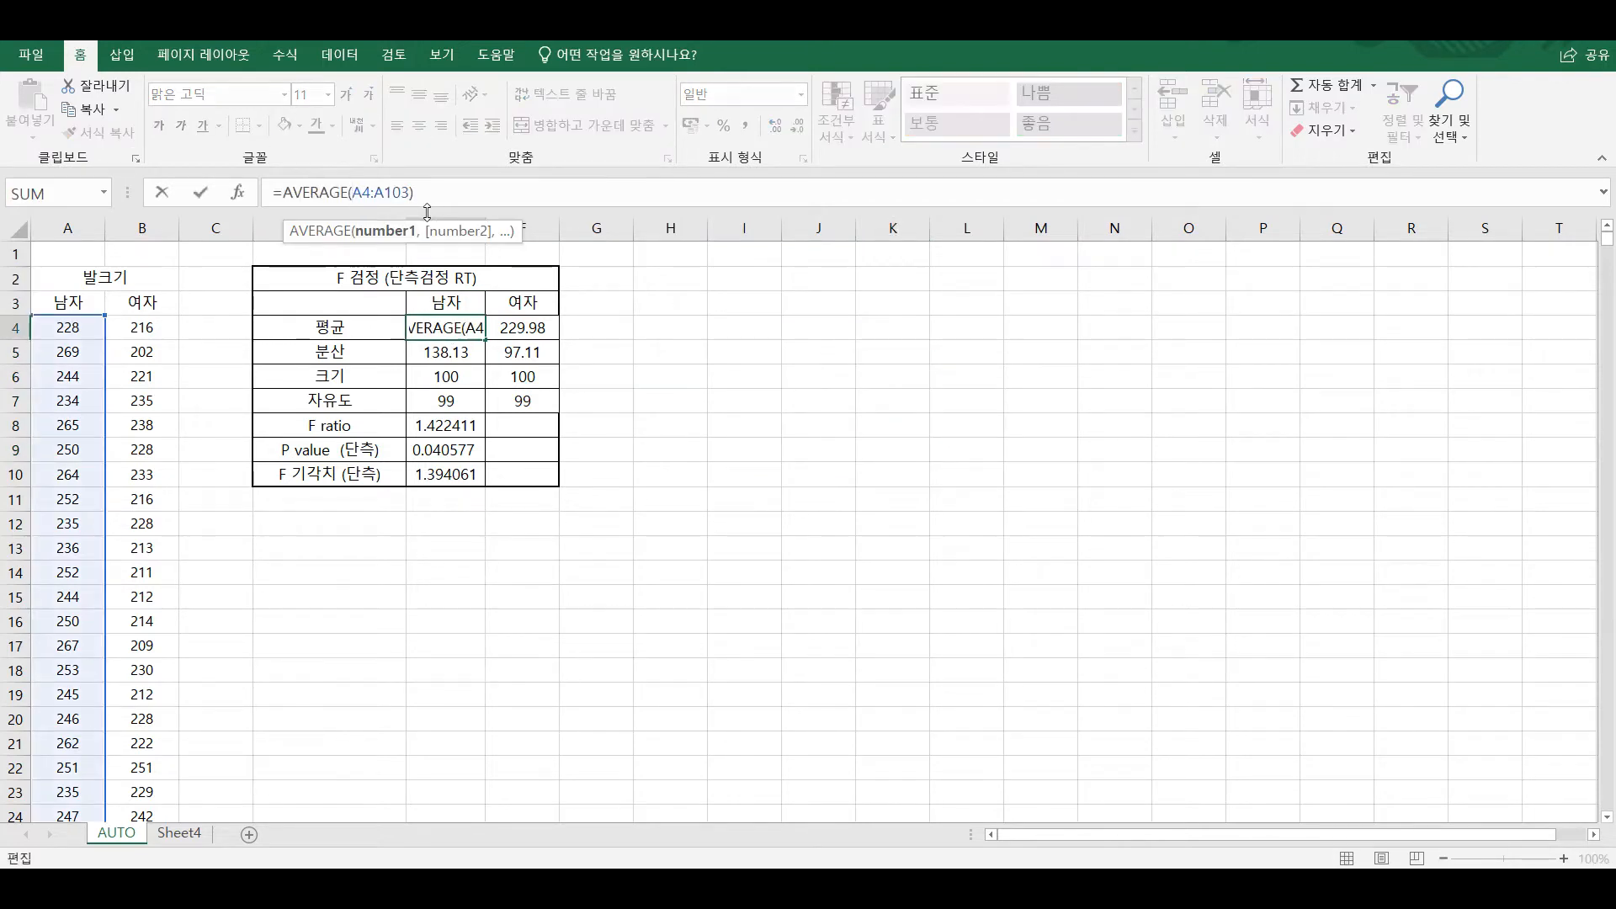
click(372, 192)
text($A$)
click(390, 192)
text($)
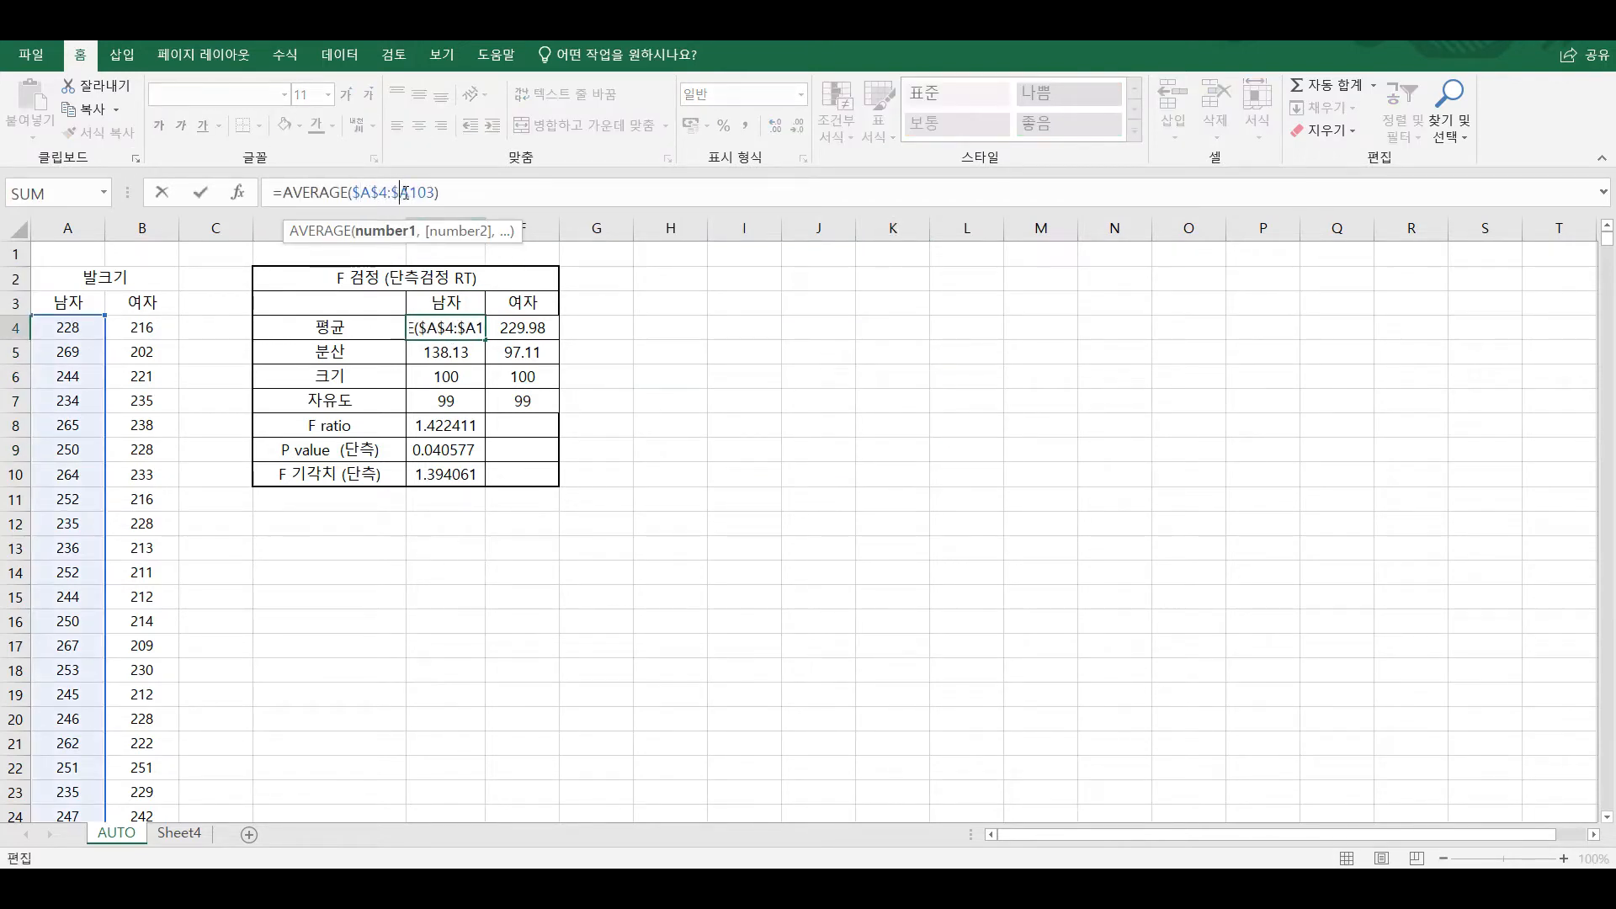
click(405, 192)
text($)
- Make the column B data range absolute in the women's variance formula in F5, starting it at $B$4
click(529, 334)
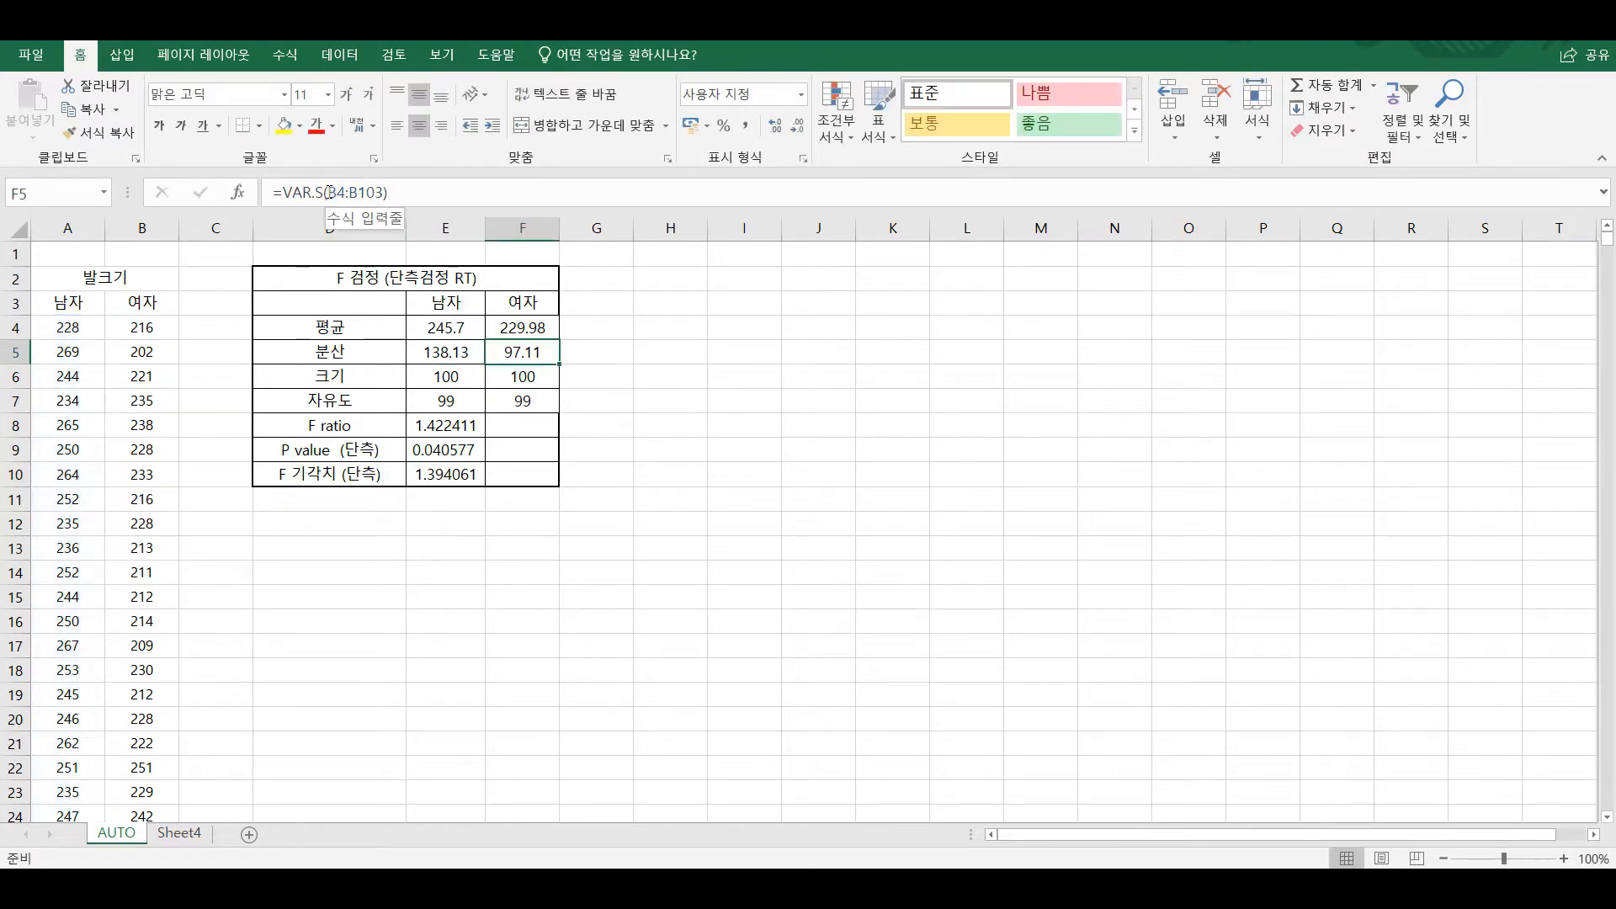
click(328, 193)
text($B4:B103))
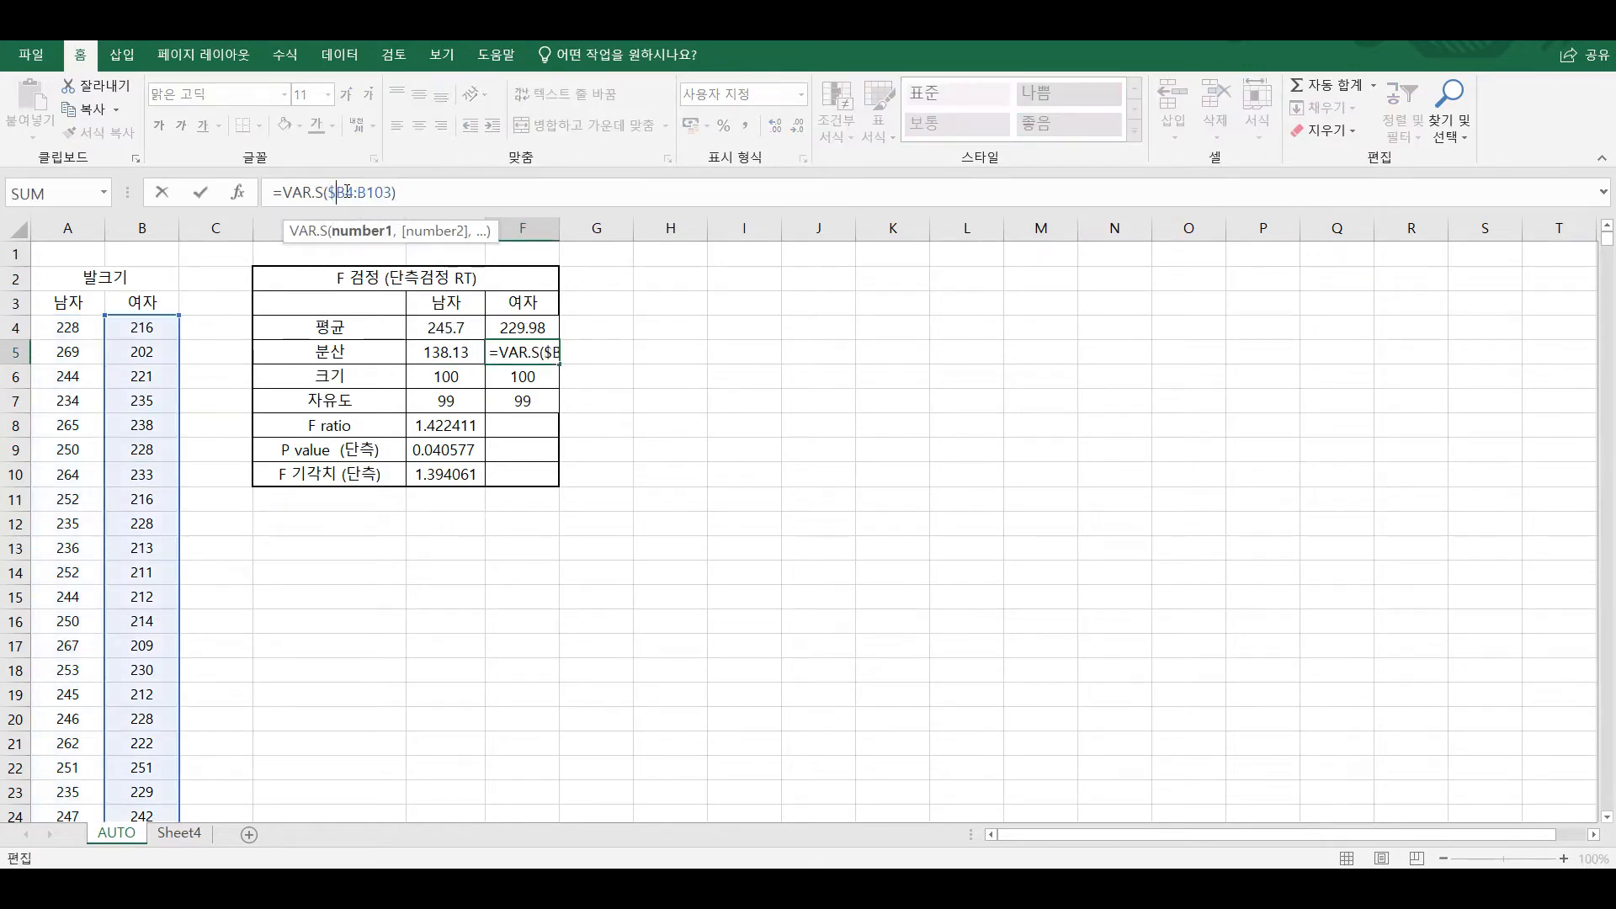
click(345, 193)
text($)
- Make the column A data range absolute in the men's COUNT formula in E6, starting it at $A$4
click(360, 192)
text($4:A103))
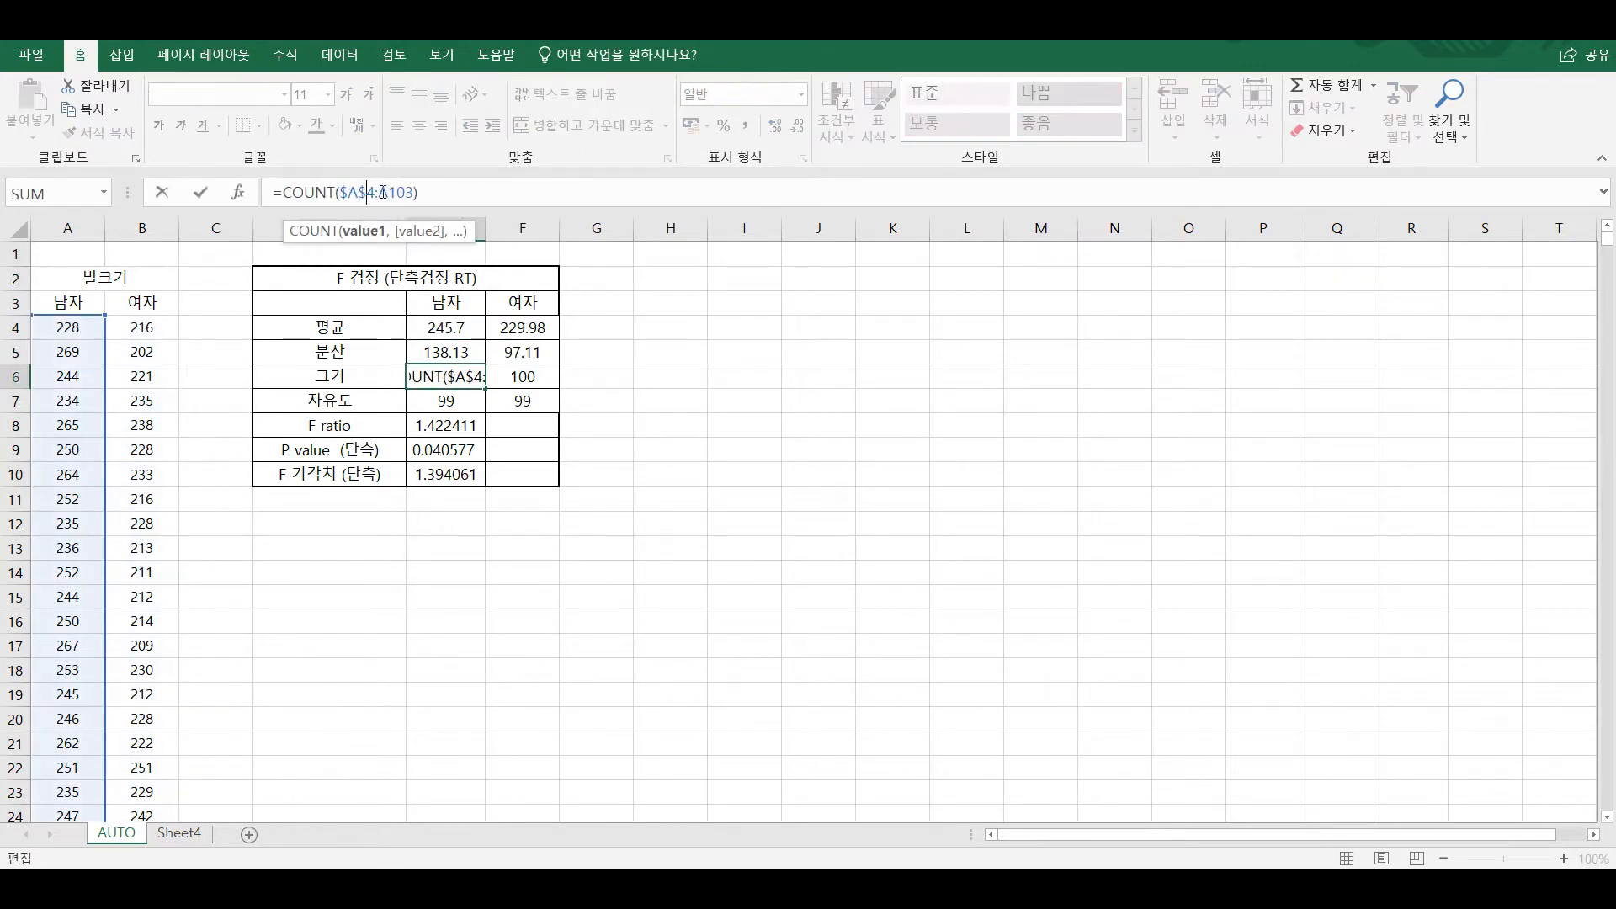
key(Return)
- Make the range absolute in the women's COUNT formula in F6, using $B$4:$B$103
click(535, 376)
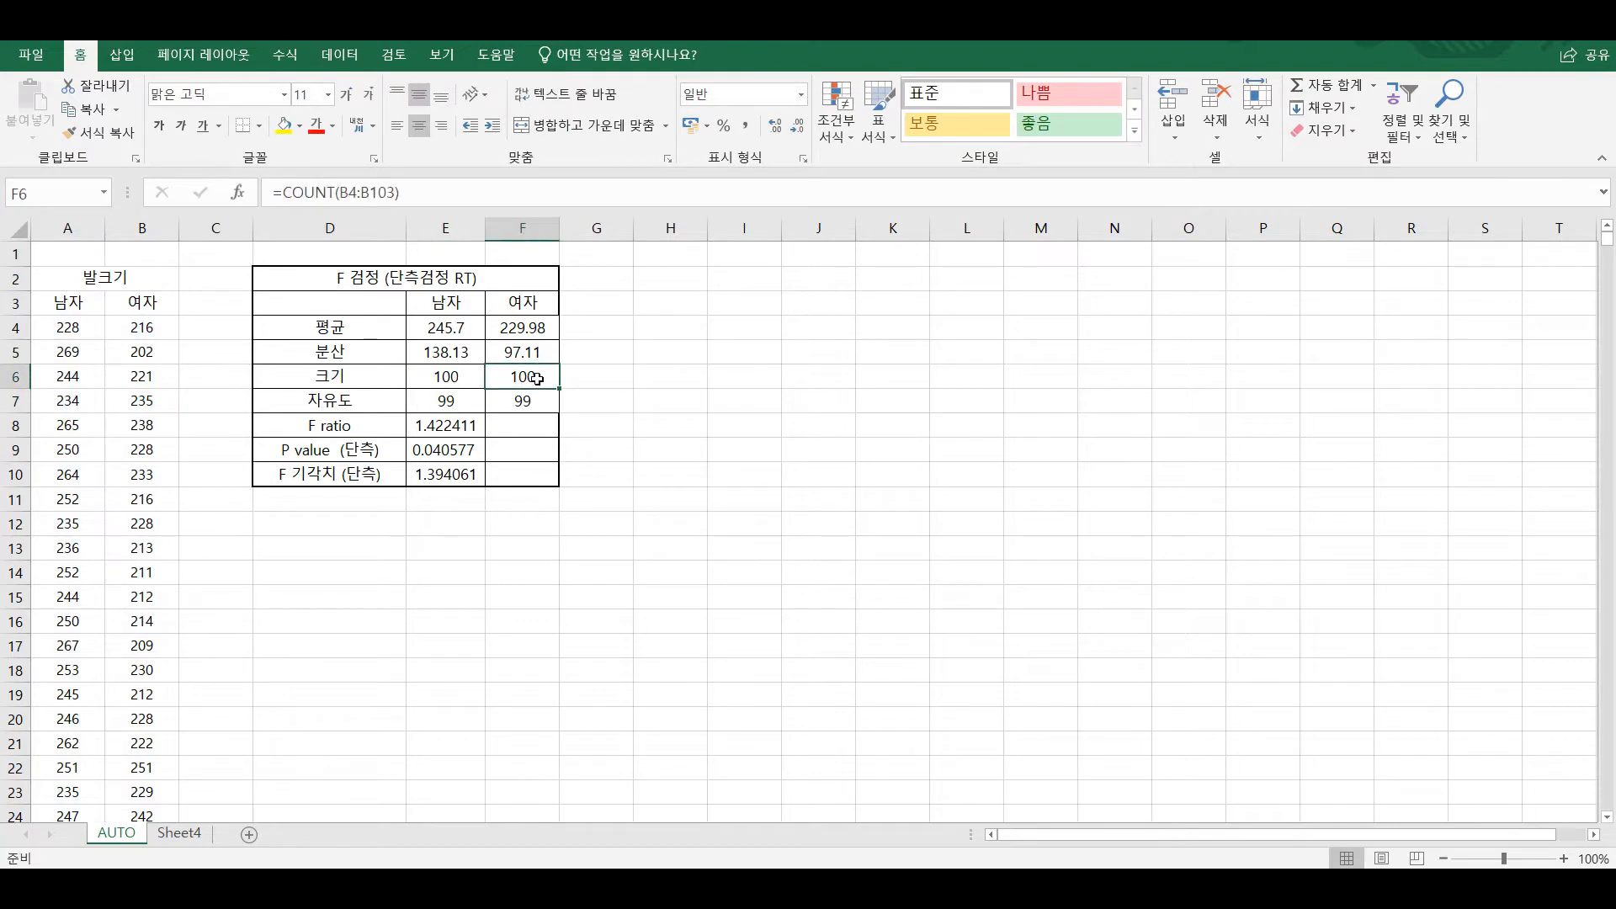
click(340, 192)
text($)
click(357, 192)
text($)
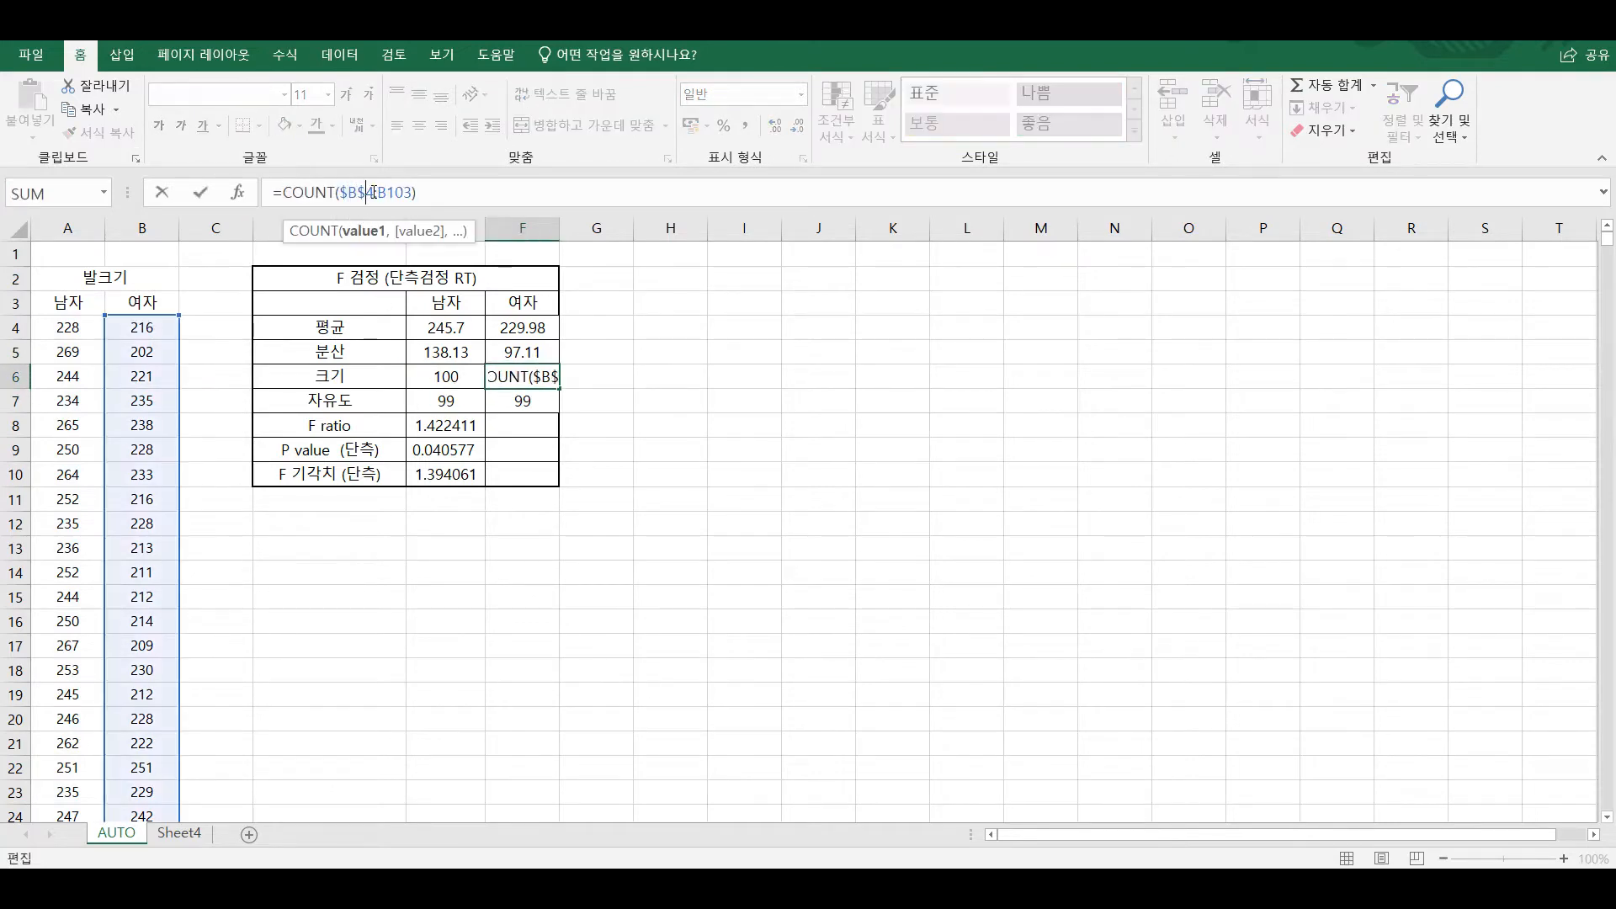
click(378, 192)
text($B$)
click(396, 192)
text($B$)
key(Return)
- Copy the whole F-test table to a new table starting at H2 and fit column H to its labels
drag(396, 284, 530, 476)
key(ctrl+c)
click(671, 276)
key(ctrl+v)
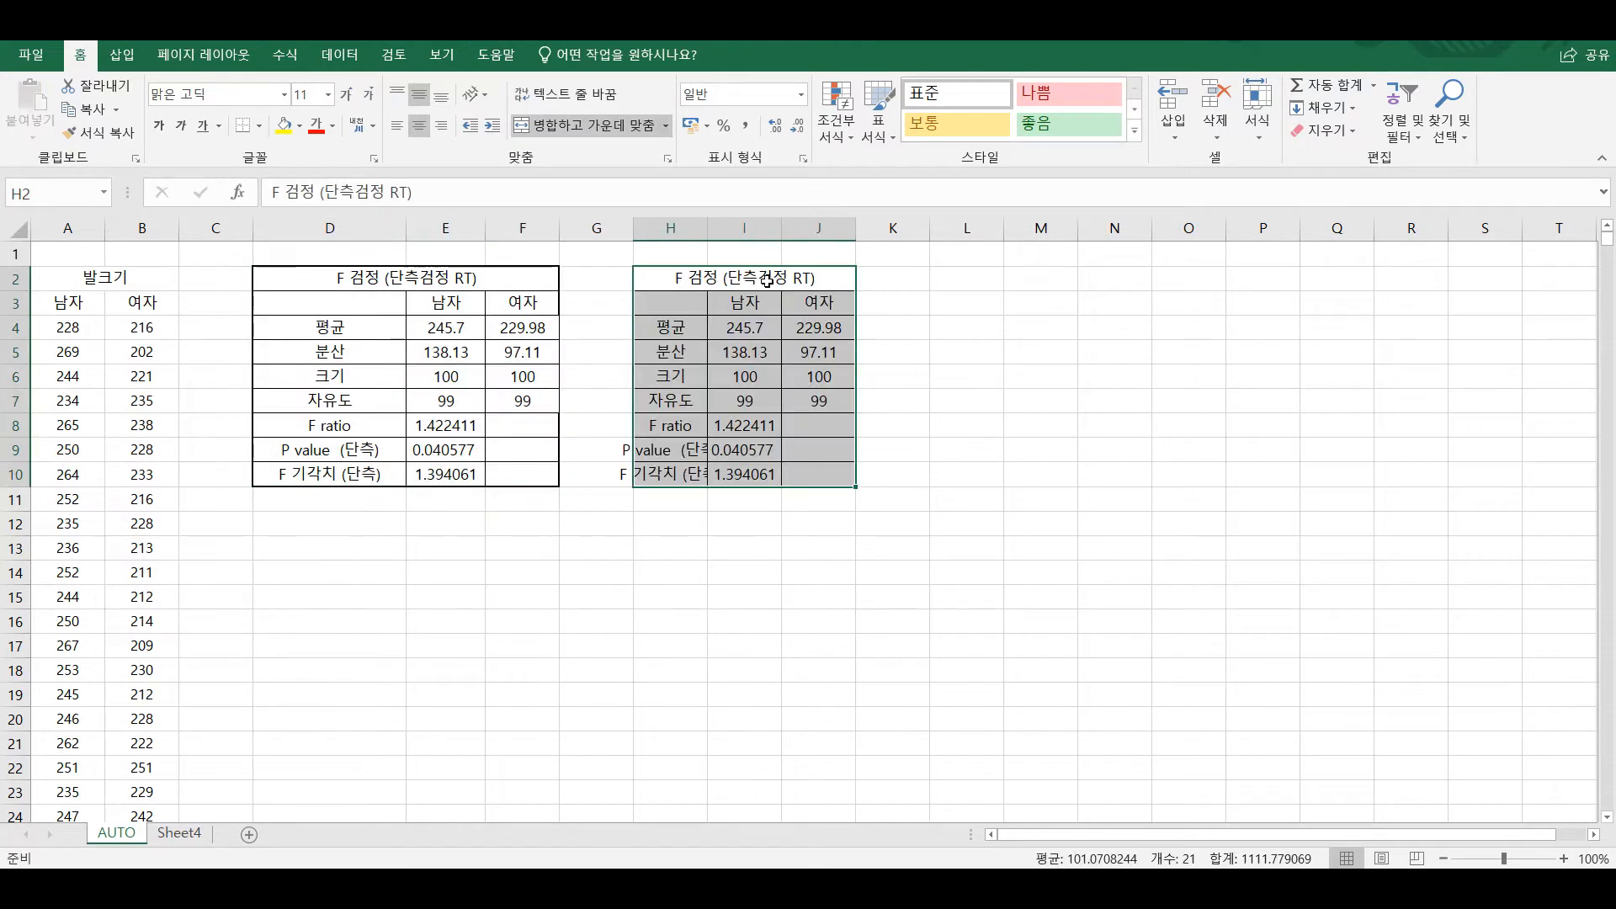
double_click(711, 227)
- Remove RT from the copied table's title in H2, leaving "F 검정 (단측검정 )"
key(F2)
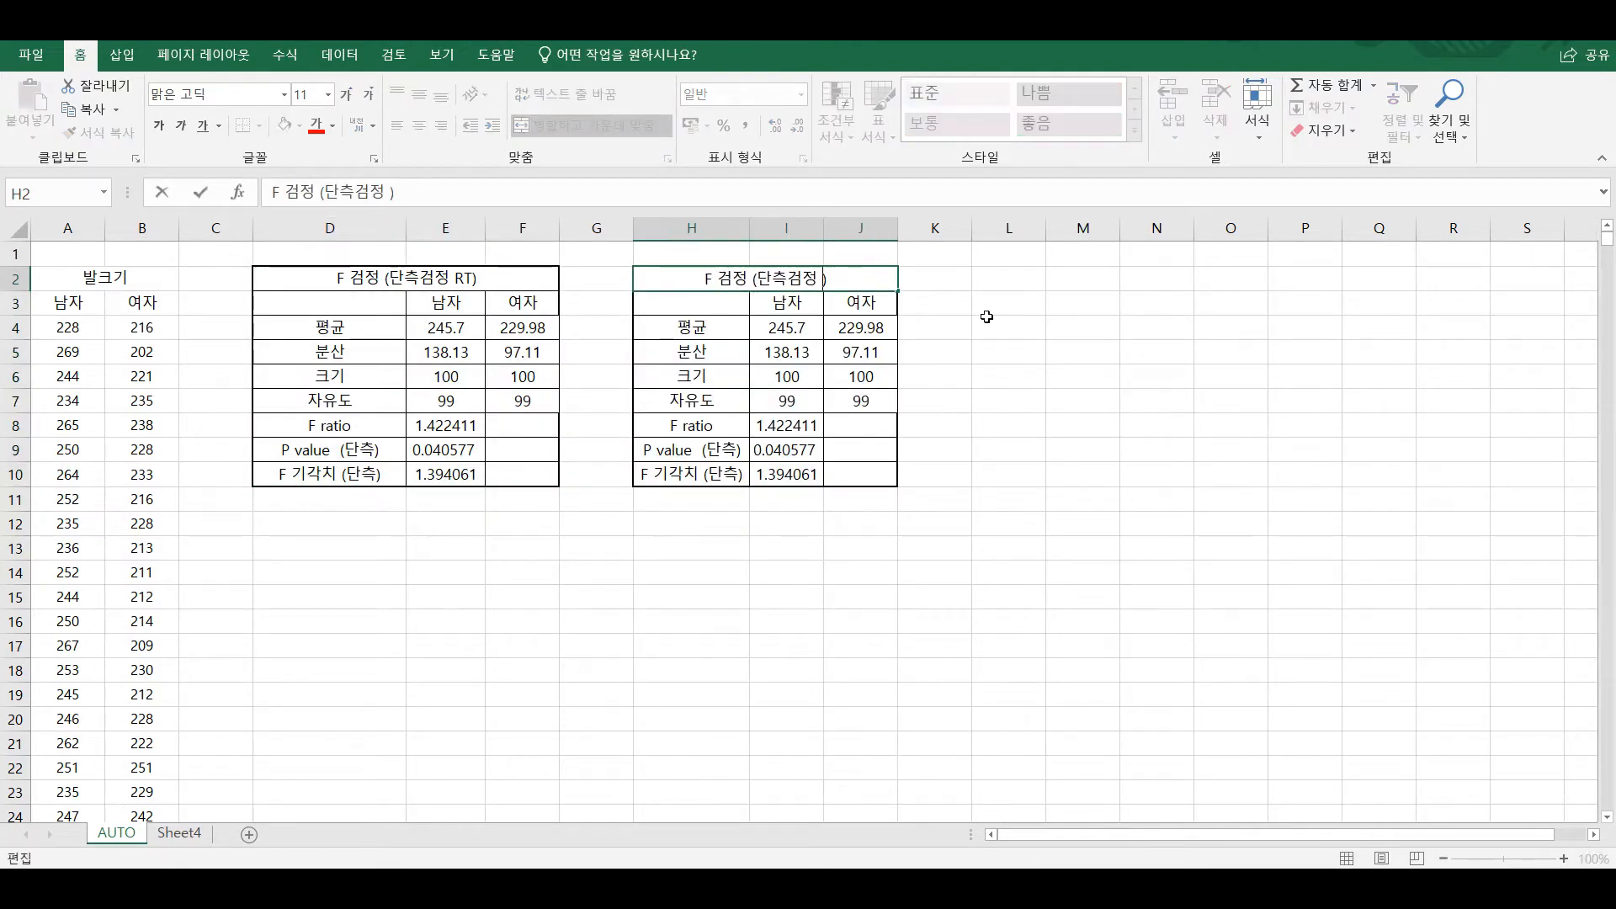
key(Left)
key(BackSpace)
key(BackSpace)
key(Return)
- Swap the copied table's column headings, entering 여자 in I3 and 남자 in J3
click(800, 301)
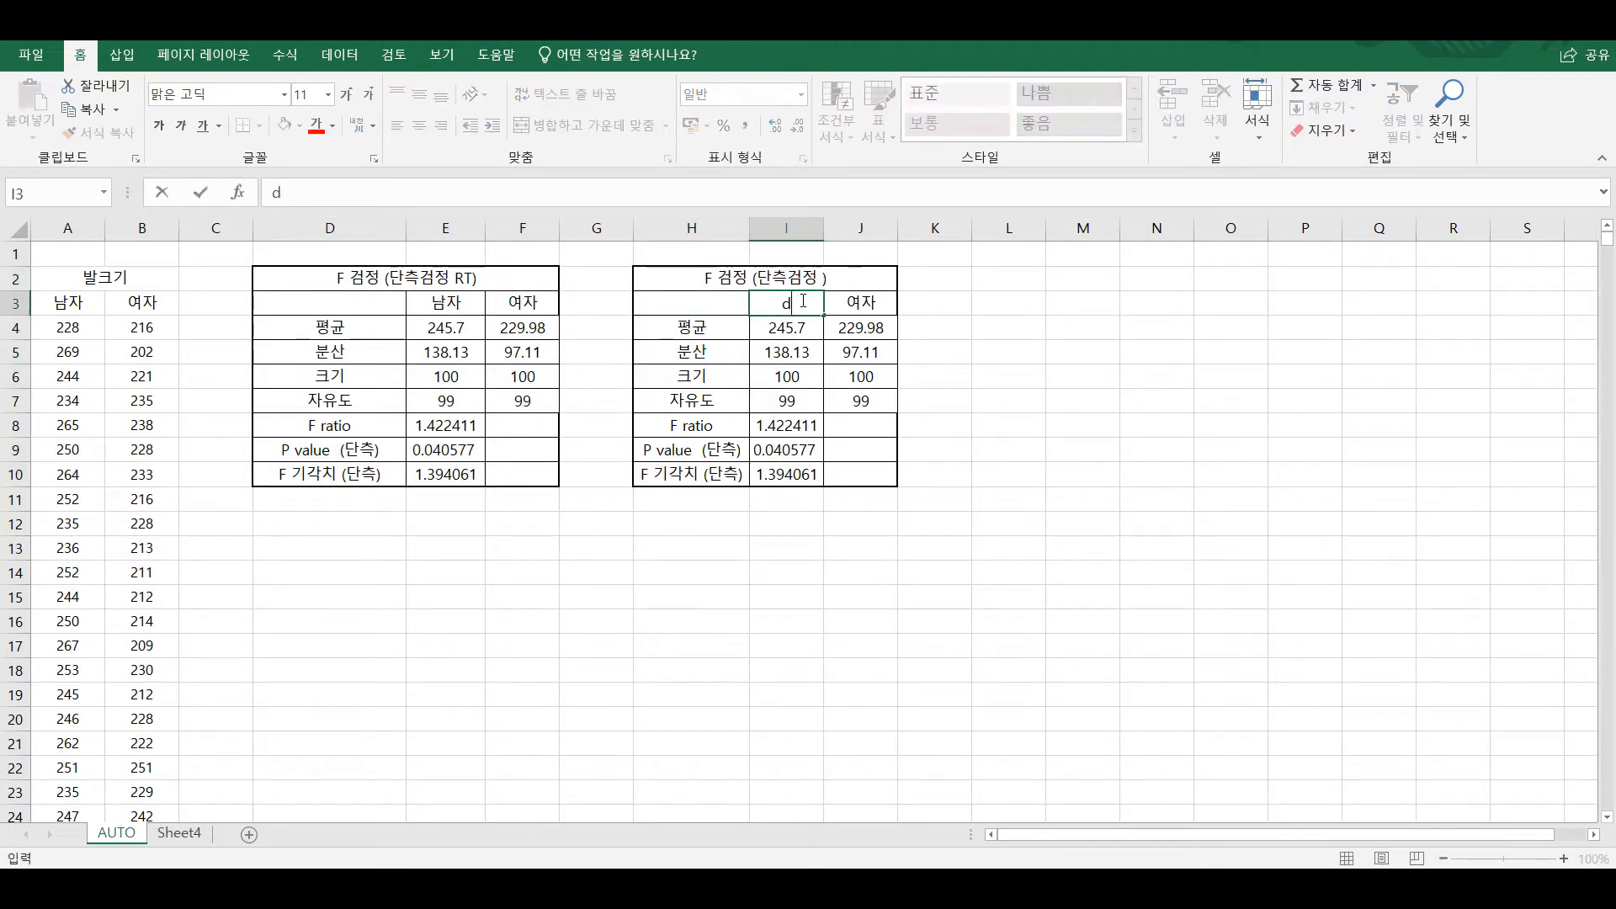
text(여자)
key(Tab)
text(남자)
key(Return)
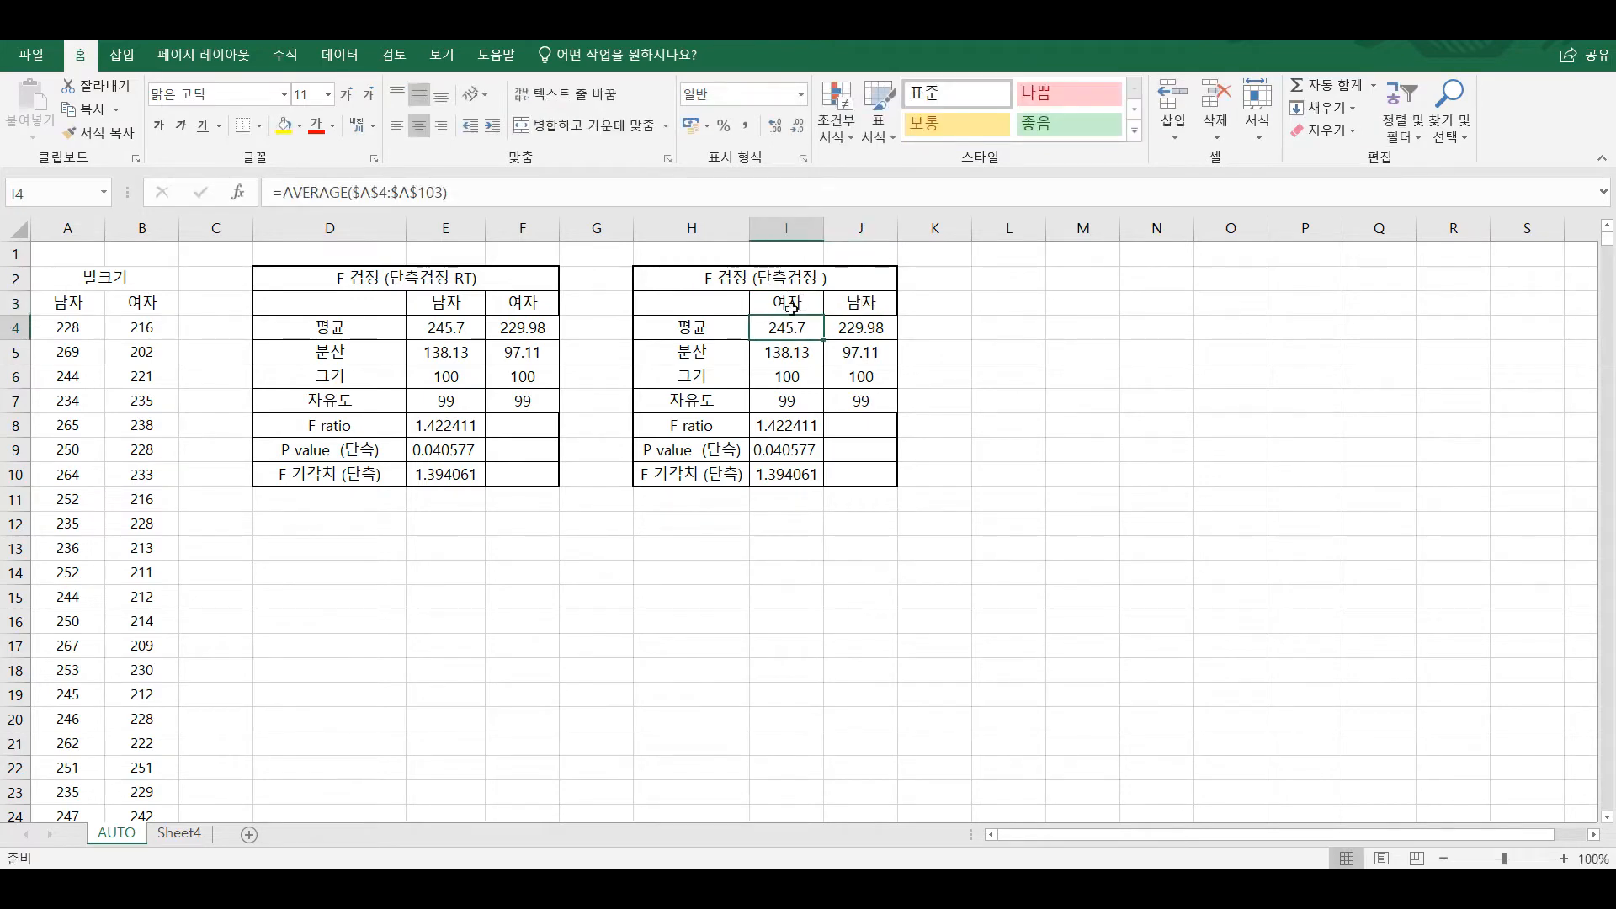
- Swap the data ranges in the copied table's mean, variance and count formulas, so 여자 uses $B$4:$B$103 and 남자 uses column A
double_click(783, 328)
drag(90, 321, 128, 323)
key(Return)
key(F2)
key(Return)
key(F2)
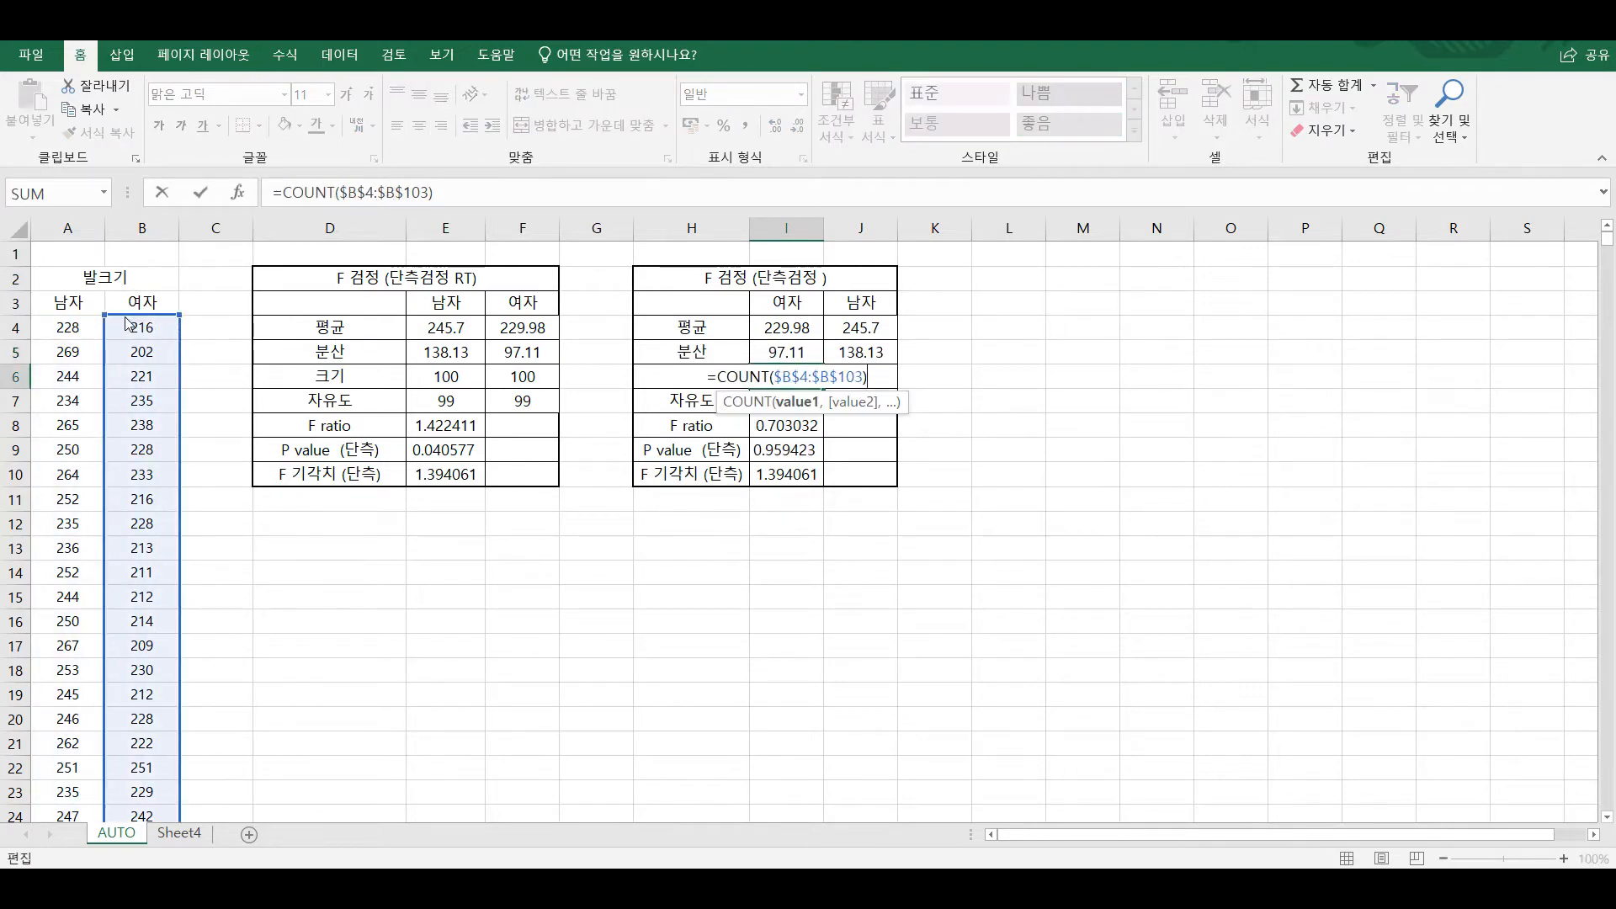
key(Return)
key(Up)
key(Right)
key(F2)
key(Return)
- Examine the F ratio and P value formulas in the copied table and compare them with the original table
click(725, 450)
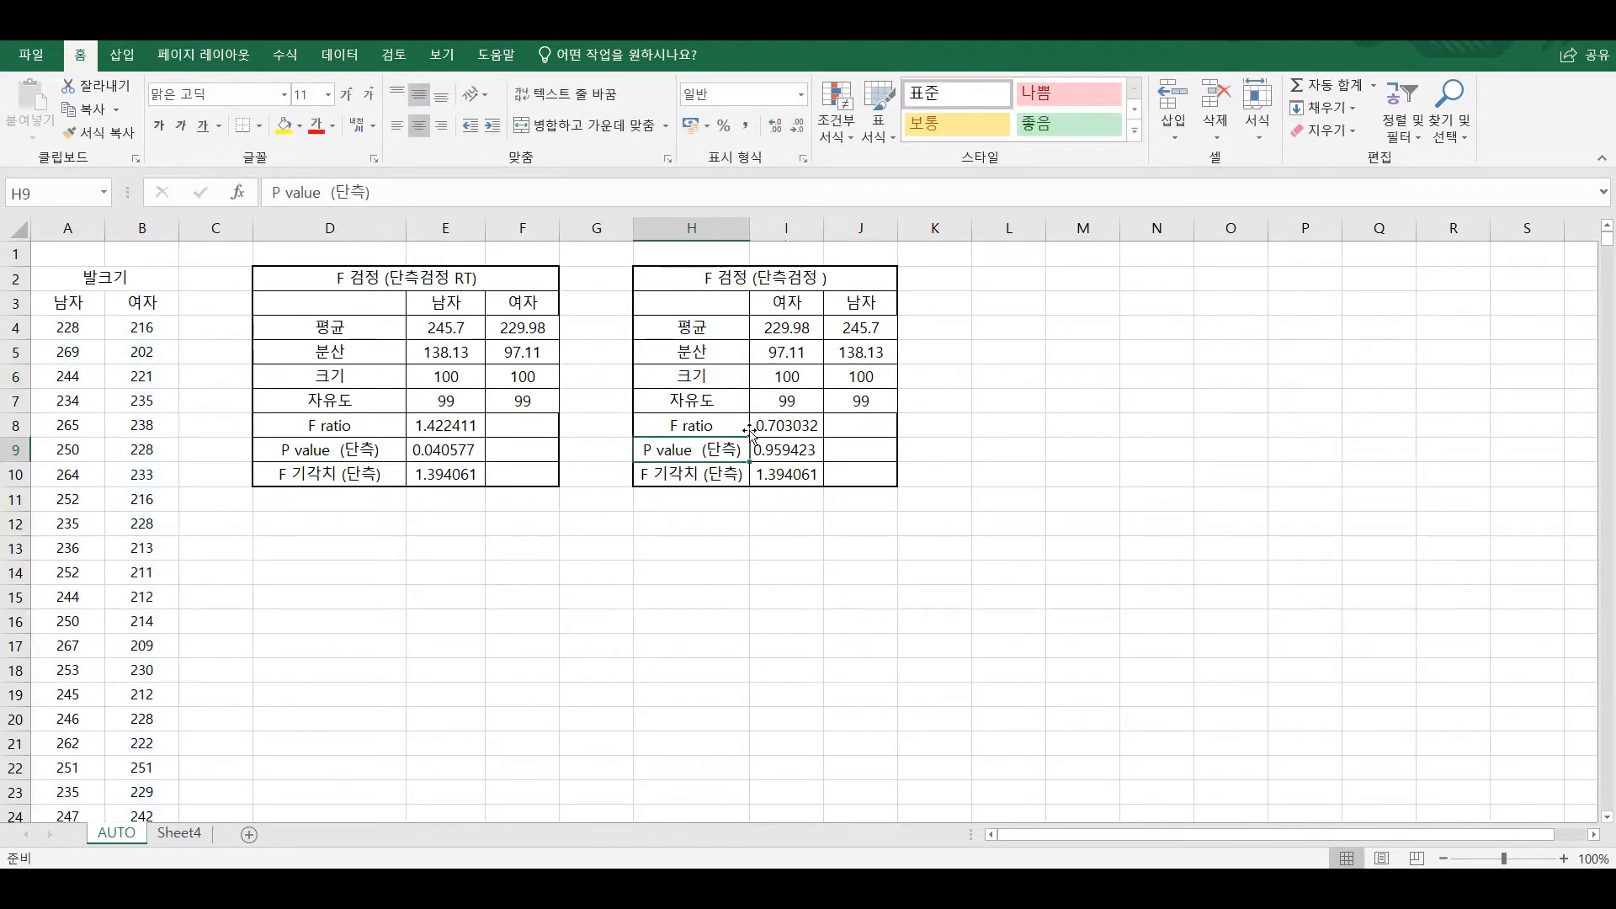
click(754, 425)
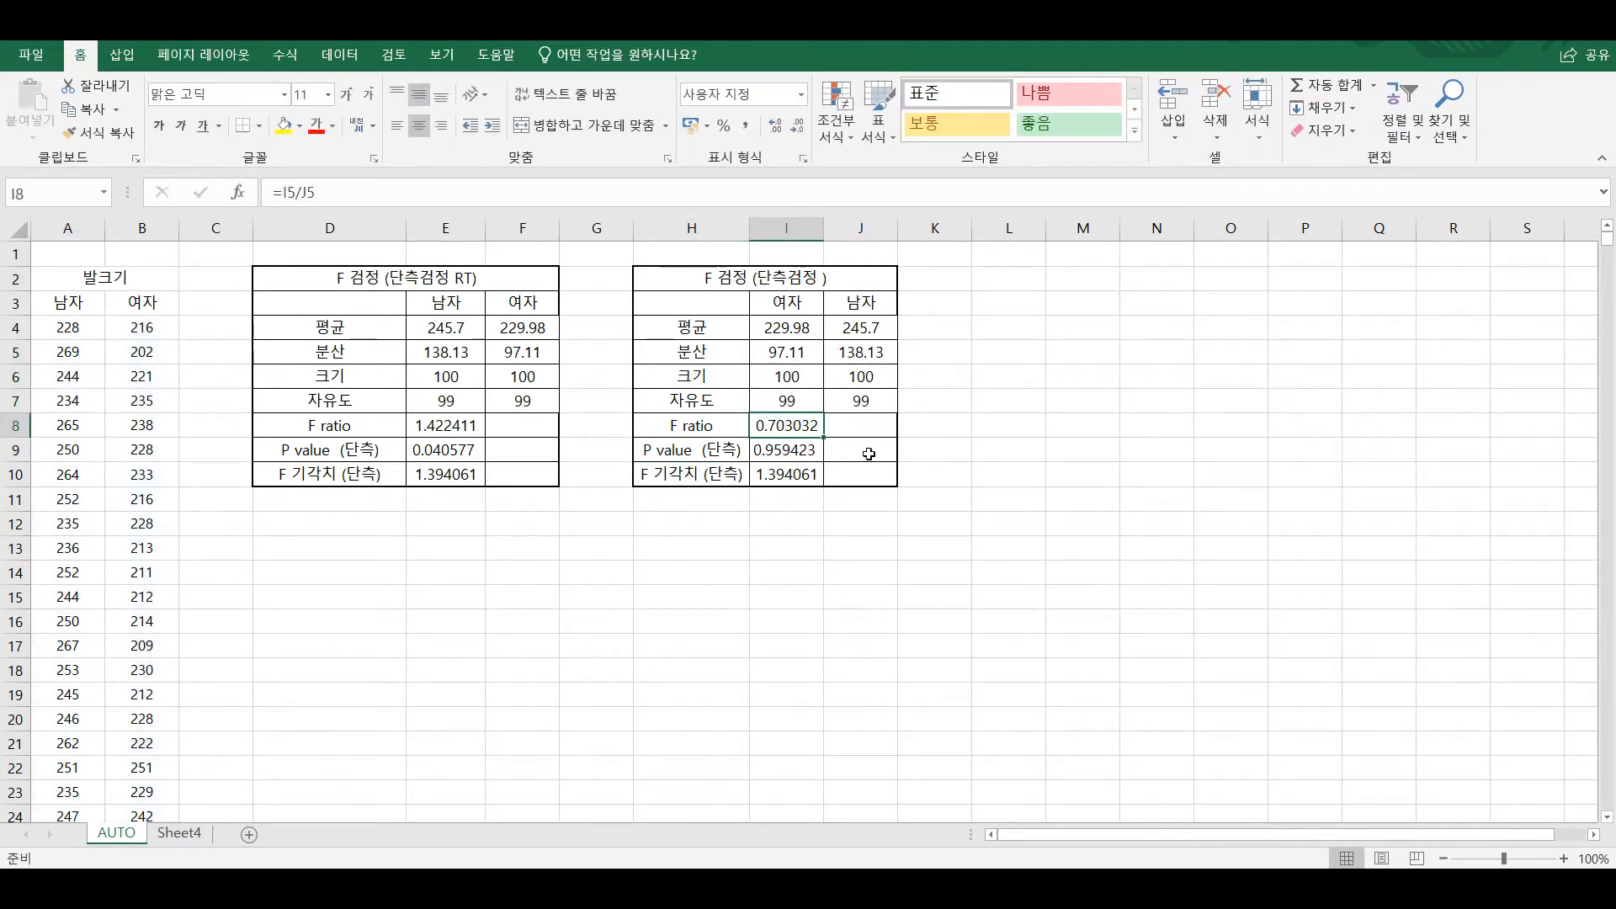
click(788, 447)
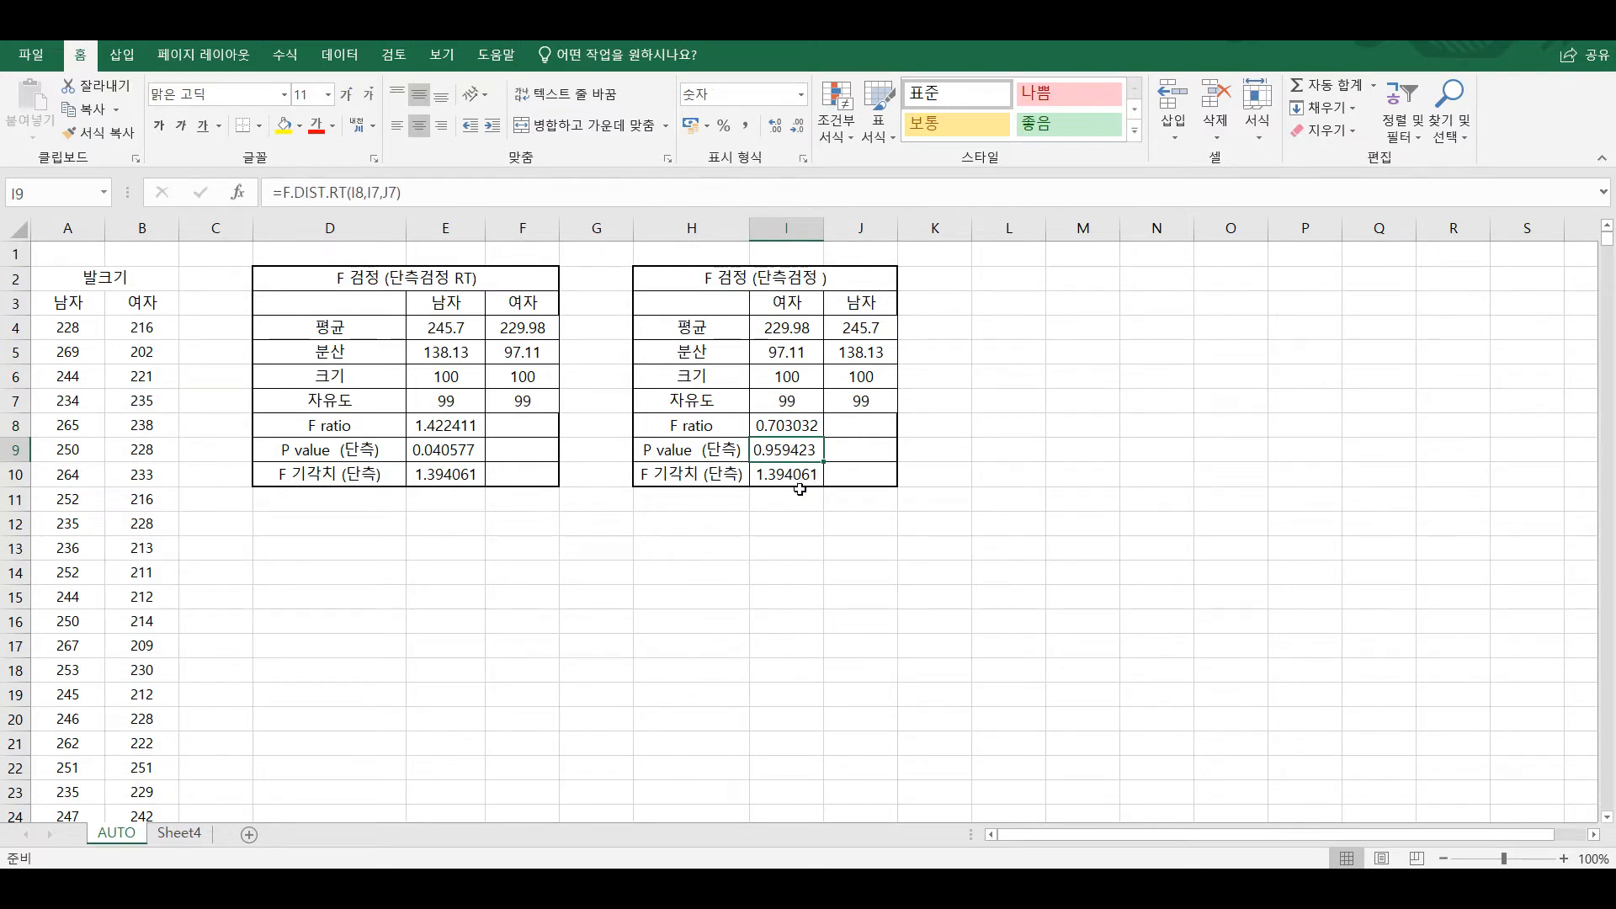
click(796, 429)
click(789, 448)
drag(462, 308, 446, 379)
drag(530, 288, 526, 358)
drag(446, 303, 526, 401)
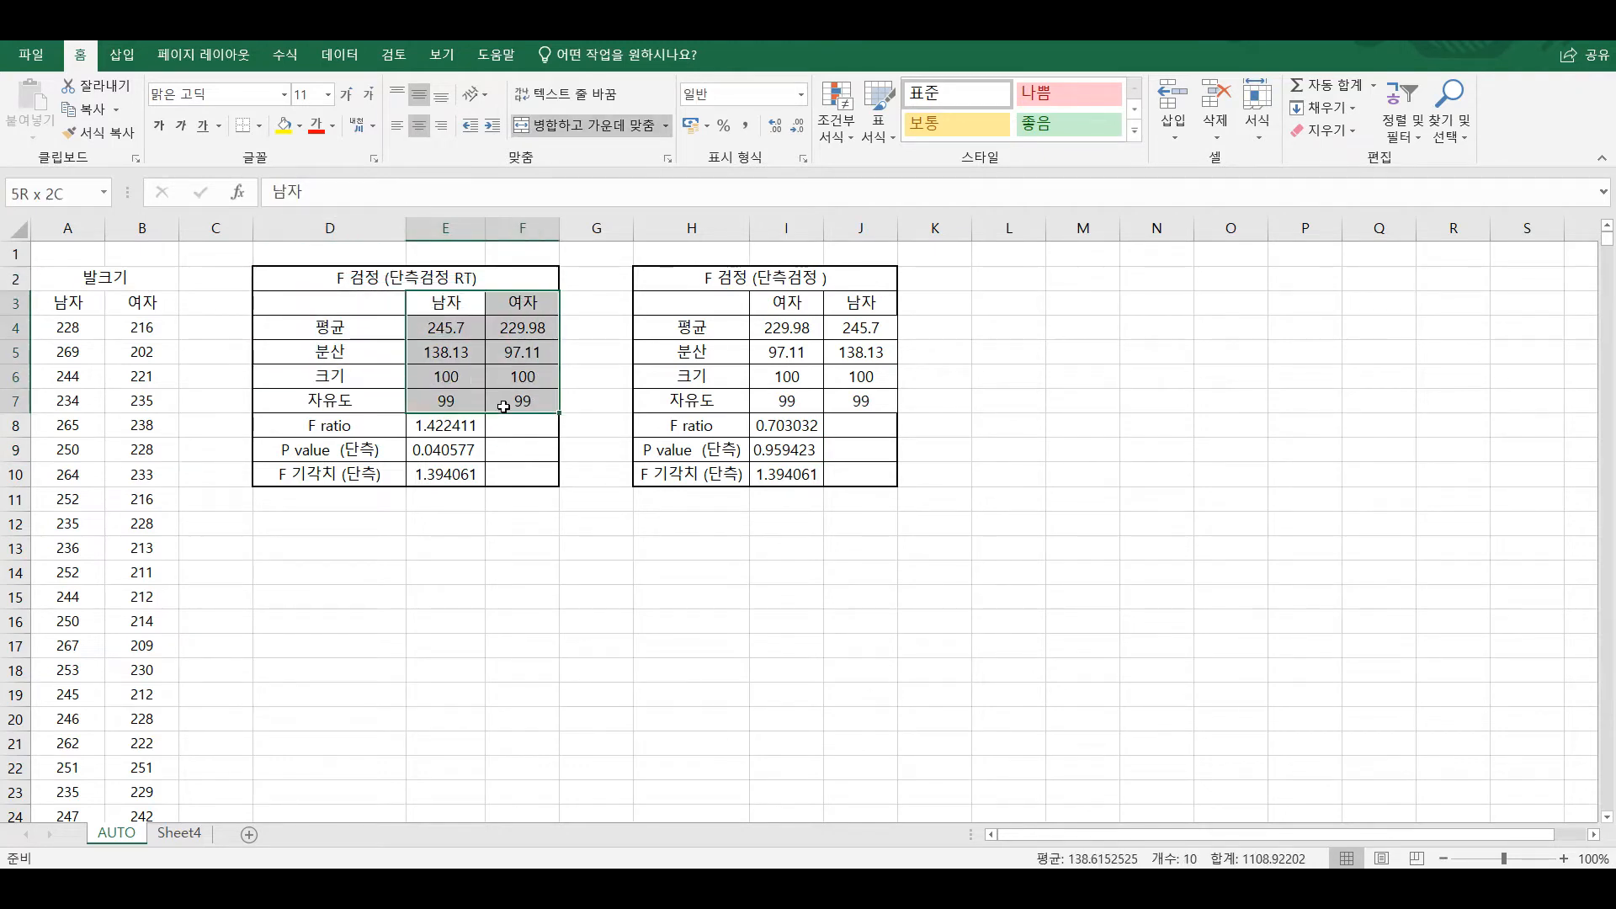
click(434, 450)
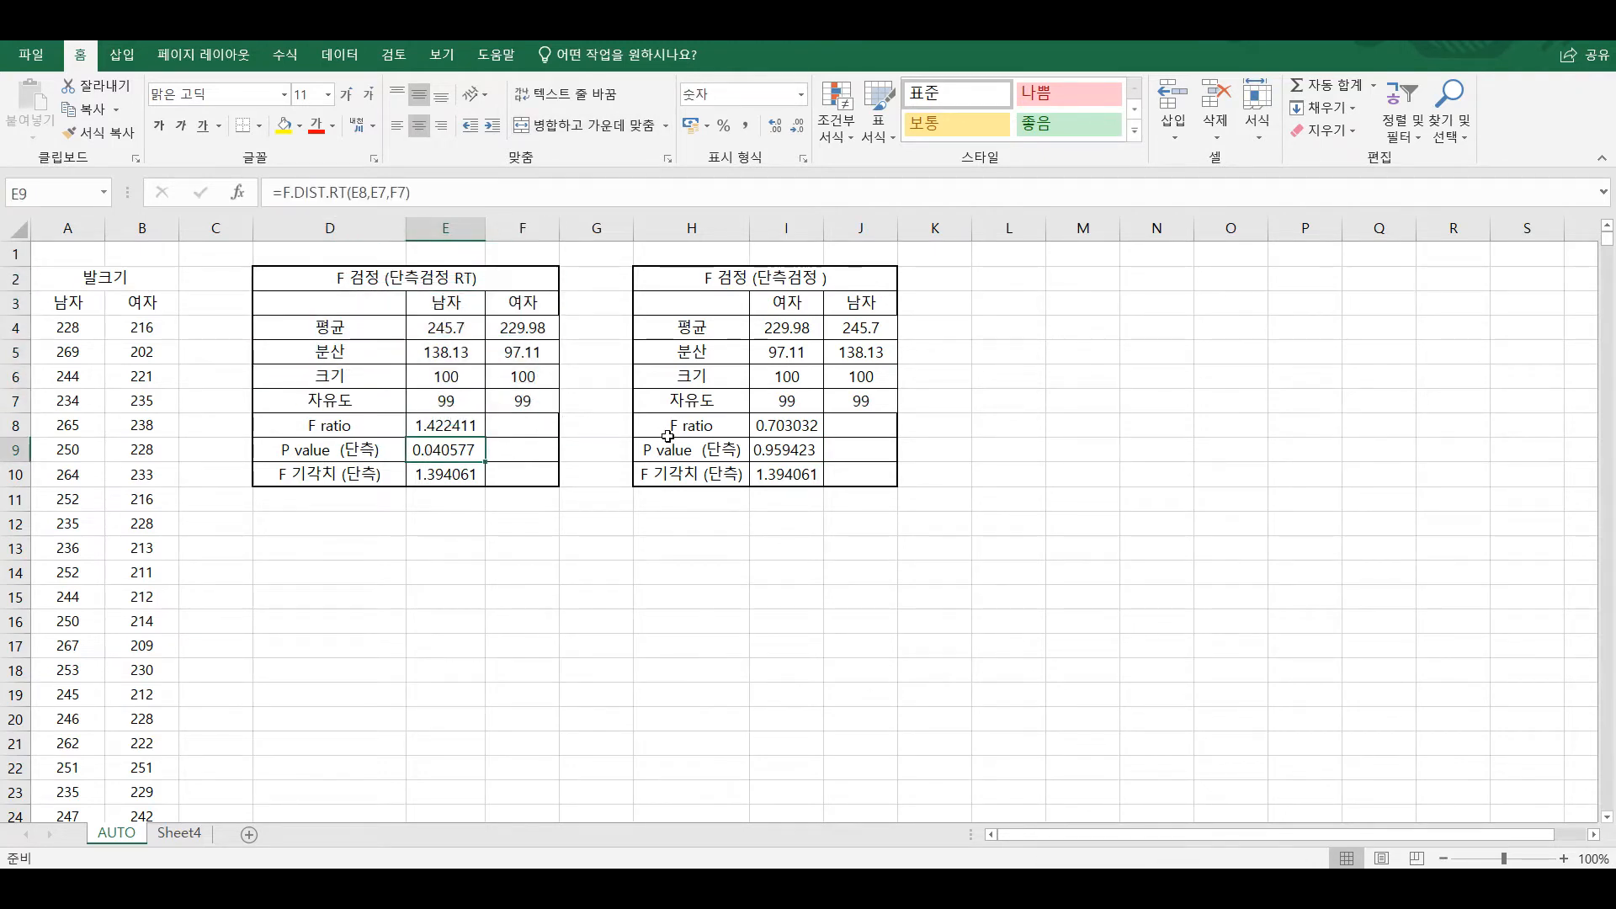
click(767, 453)
click(1011, 471)
click(802, 452)
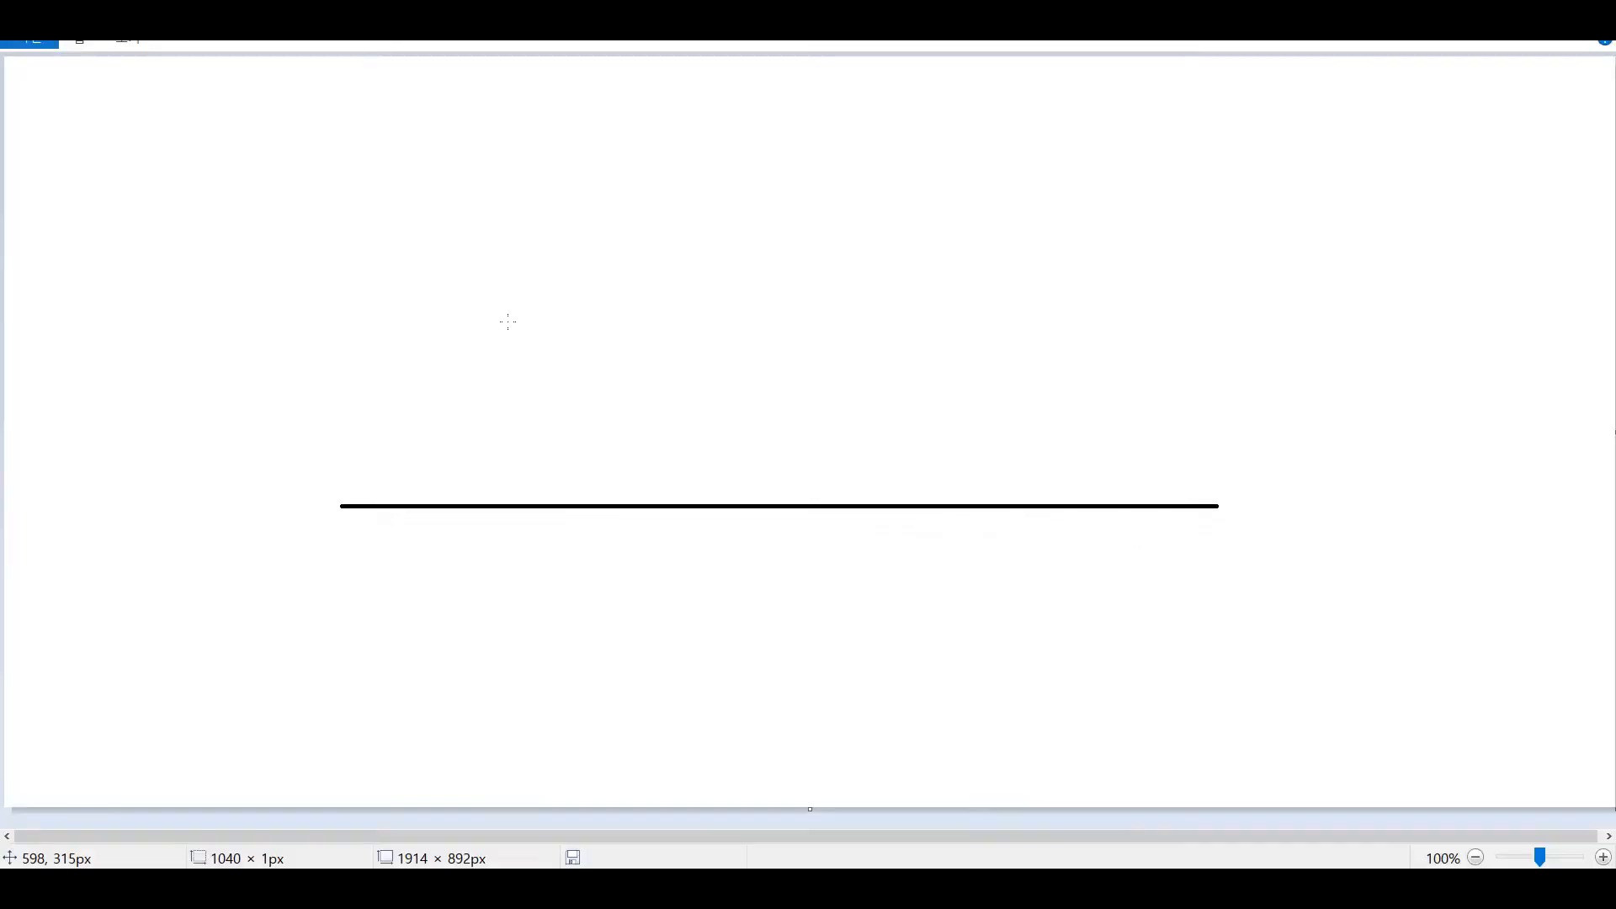
- In Paint, add an arrowhead to the horizontal axis and draw a bell-shaped curve above it, and check the F ratio in E8 in Excel
drag(1206, 492, 1212, 522)
mouse_move(371, 452)
mouse_down()
mouse_move(642, 187)
mouse_move(1131, 435)
mouse_up()
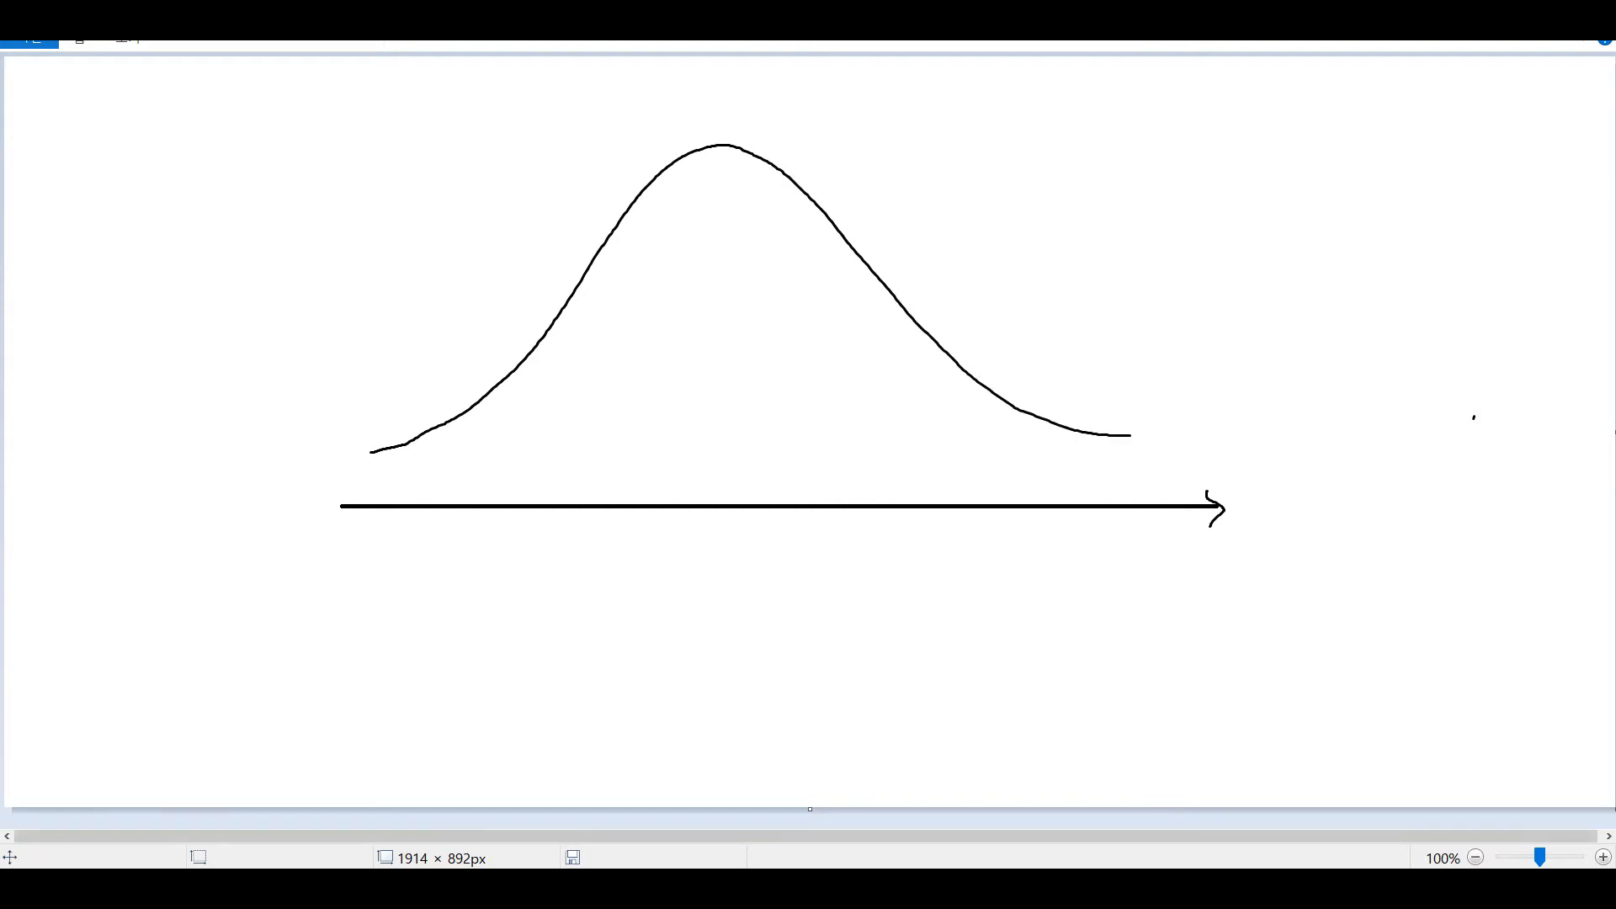
click(808, 891)
click(442, 426)
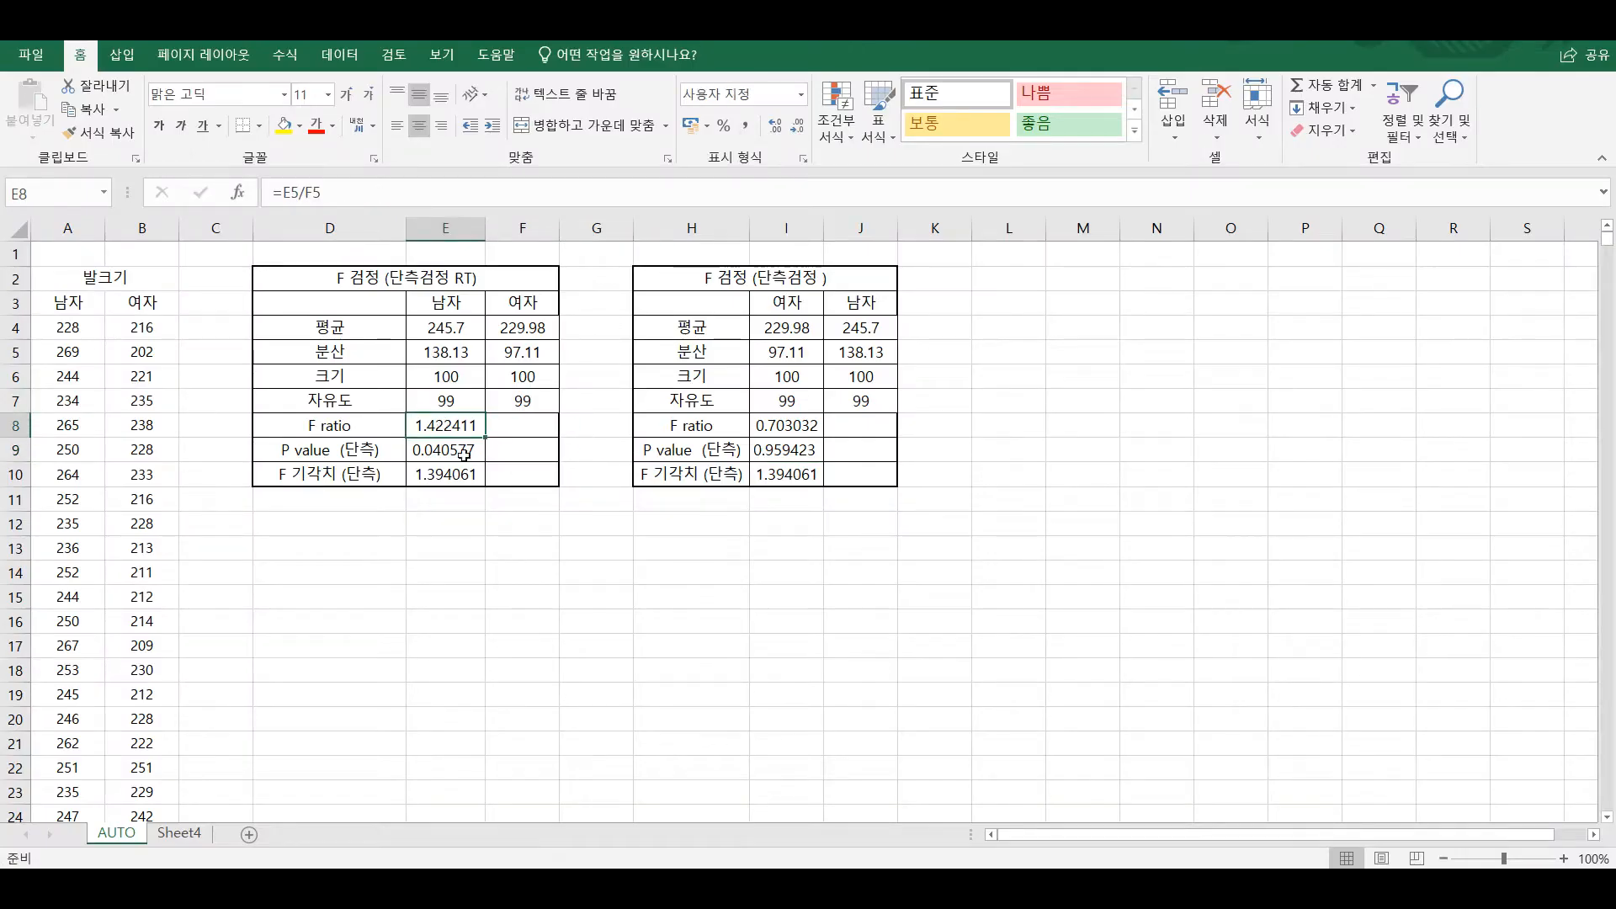
- Switch back to Paint, draw a vertical cutoff line under the curve's right tail and label it with a circled "F ratio"
key(alt+Tab)
drag(1017, 409, 1014, 497)
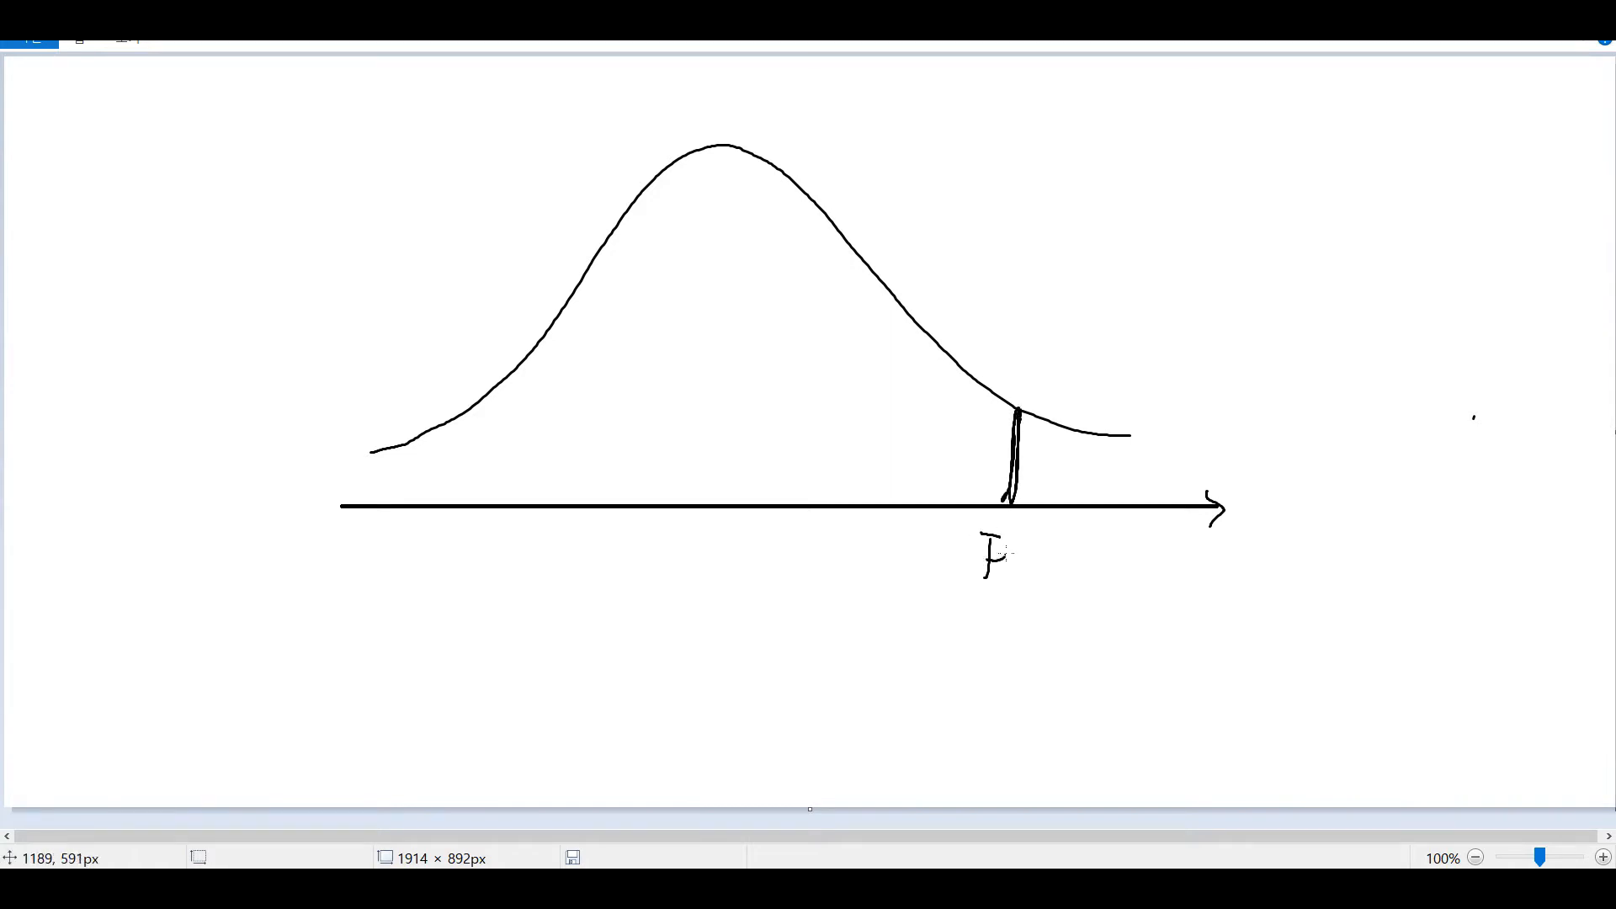
drag(1011, 559, 1049, 583)
mouse_move(1059, 537)
mouse_down()
mouse_move(1053, 583)
mouse_move(1068, 551)
mouse_up()
drag(1080, 543, 1109, 600)
mouse_move(1067, 606)
mouse_down()
mouse_move(973, 556)
mouse_move(1122, 603)
mouse_up()
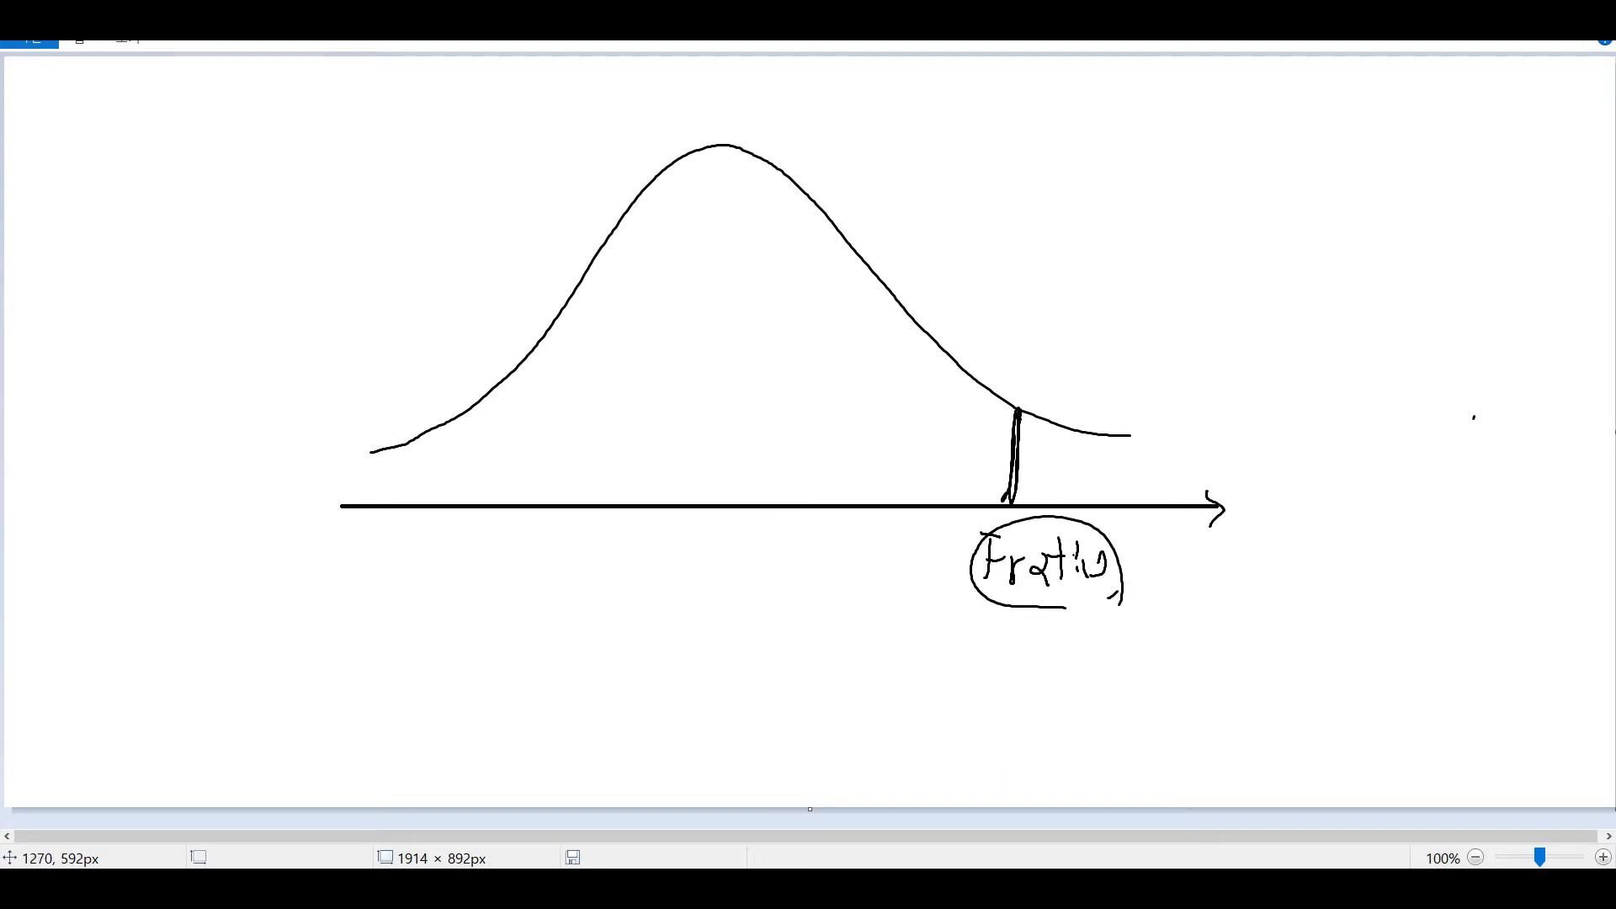
- Hatch the area under the curve's right tail and point an arrow from it to a circled "RT" label
drag(1051, 435, 1017, 497)
mouse_move(1104, 418)
mouse_down()
mouse_move(1037, 504)
mouse_move(1078, 497)
mouse_up()
mouse_move(1130, 446)
mouse_down()
mouse_move(1110, 497)
mouse_move(1138, 490)
mouse_move(1098, 354)
mouse_move(1119, 378)
mouse_up()
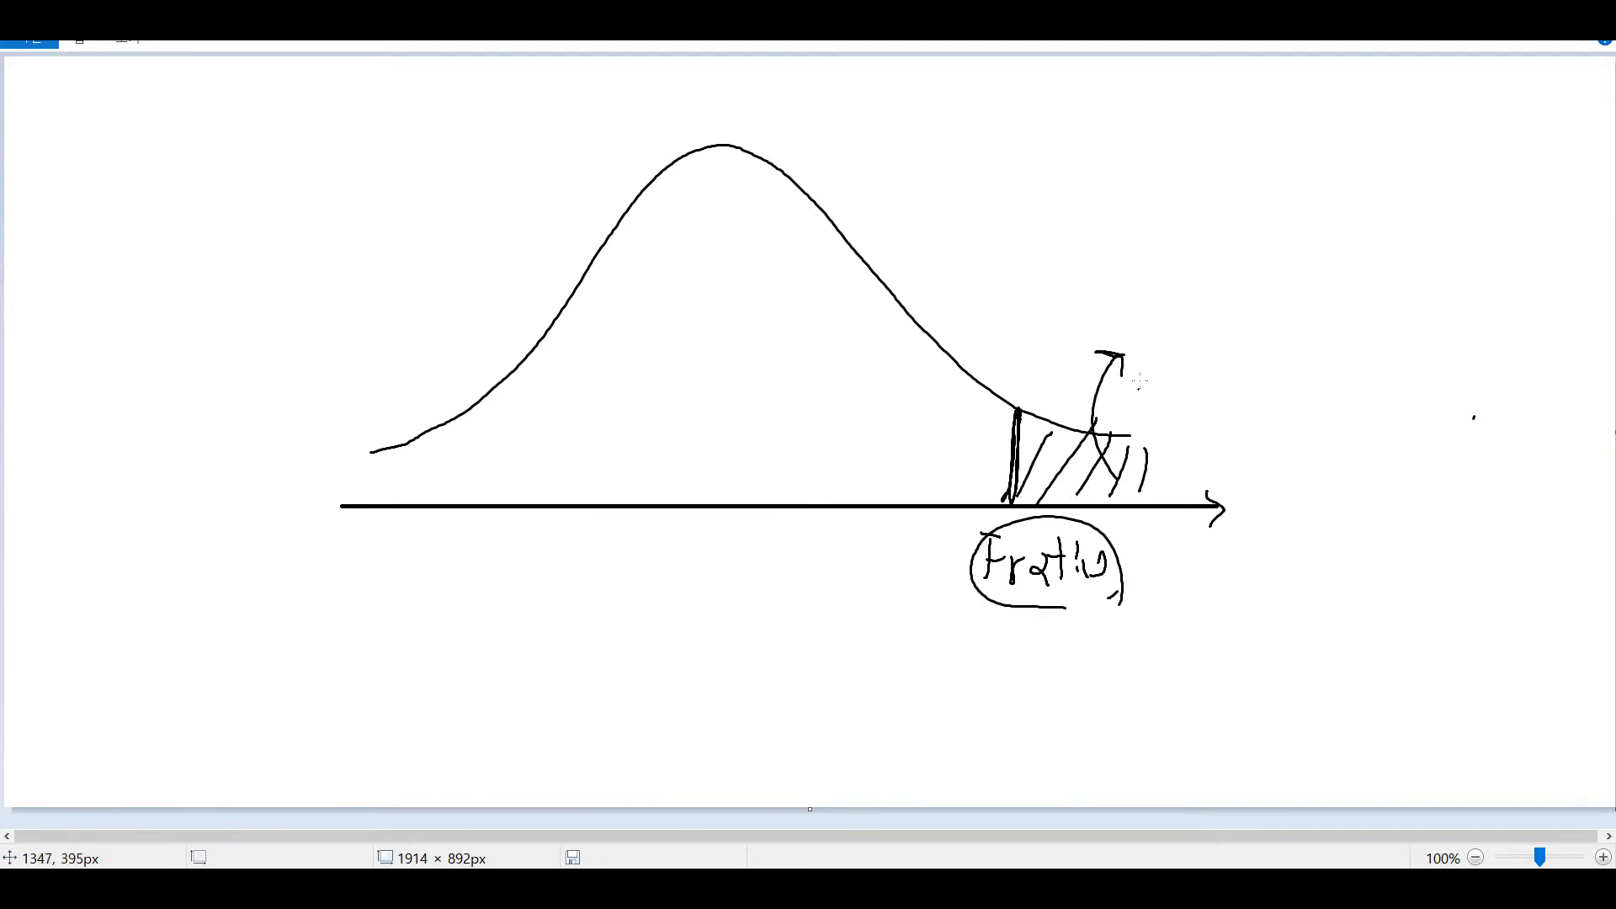
mouse_move(1142, 298)
mouse_down()
mouse_move(1151, 347)
mouse_move(1193, 285)
mouse_up()
drag(1187, 290, 1195, 360)
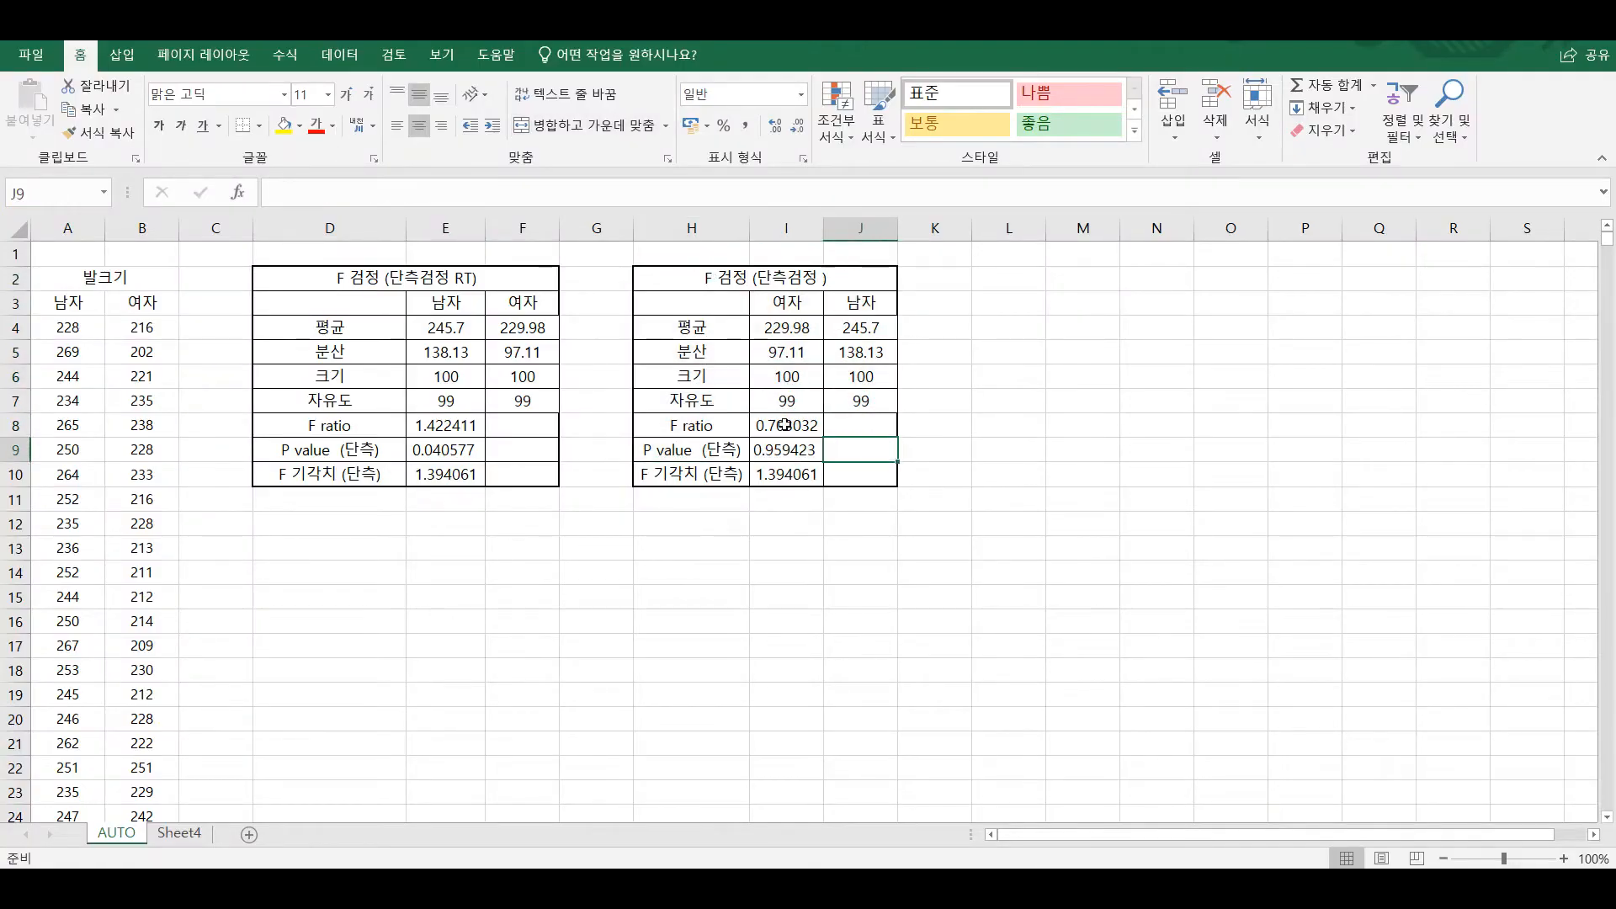
- Check the F ratio in I8, and in Paint draw a cutoff line under the left tail labelled with an underlined "F ratio"
click(785, 425)
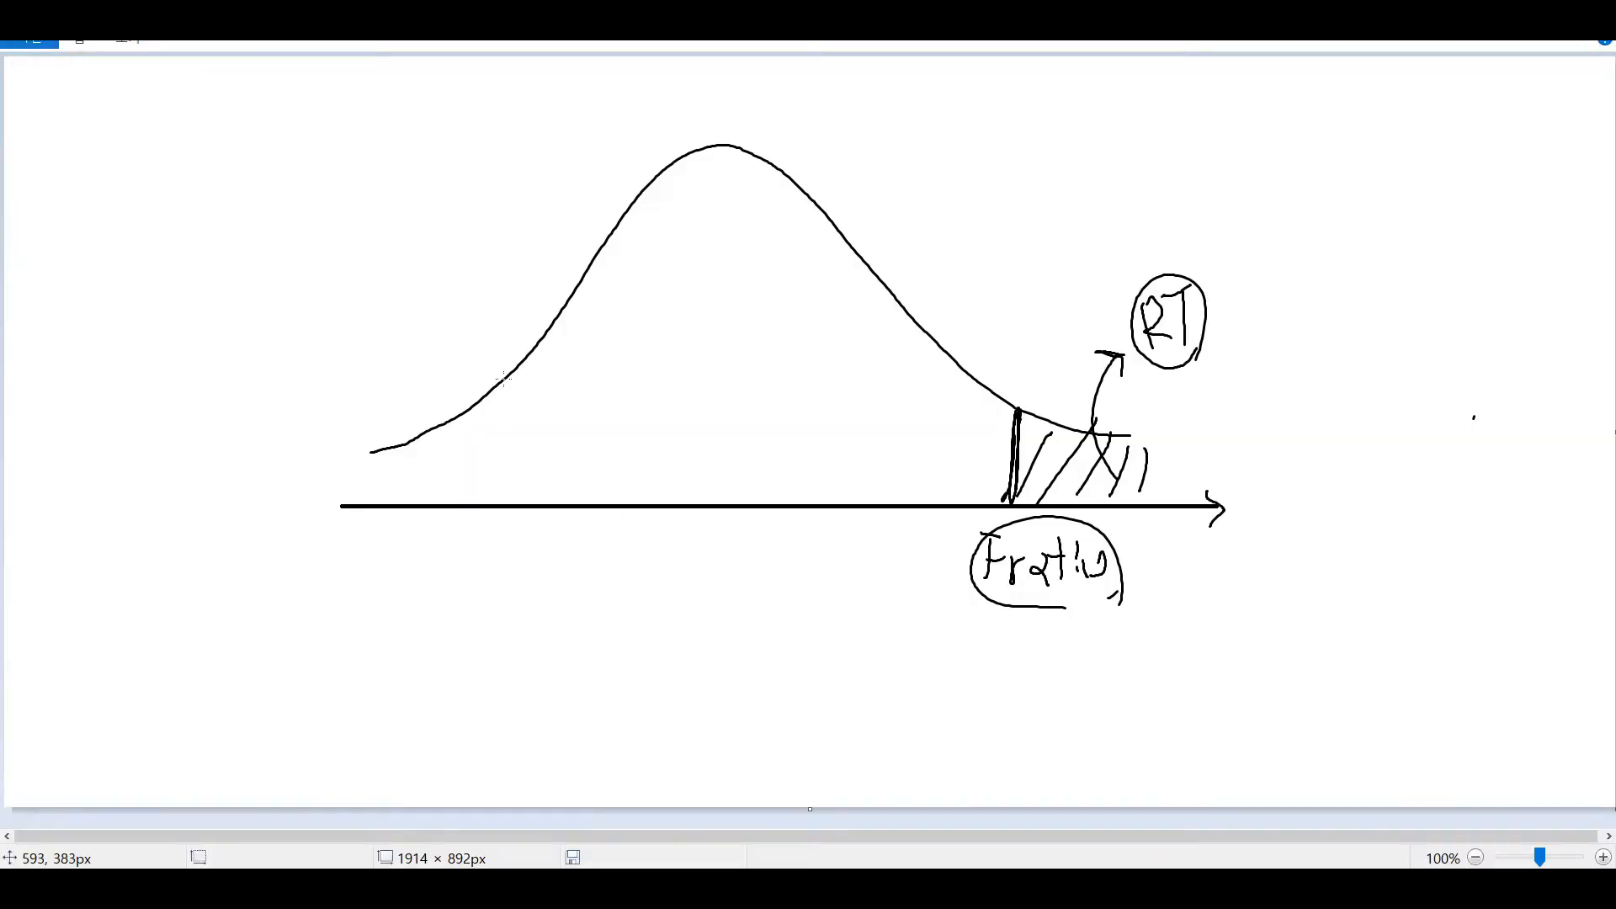
drag(501, 383, 474, 581)
drag(478, 557, 528, 588)
drag(538, 537, 536, 588)
mouse_move(527, 563)
mouse_down()
mouse_move(543, 556)
mouse_move(553, 575)
mouse_up()
drag(558, 563, 566, 559)
drag(549, 535, 551, 540)
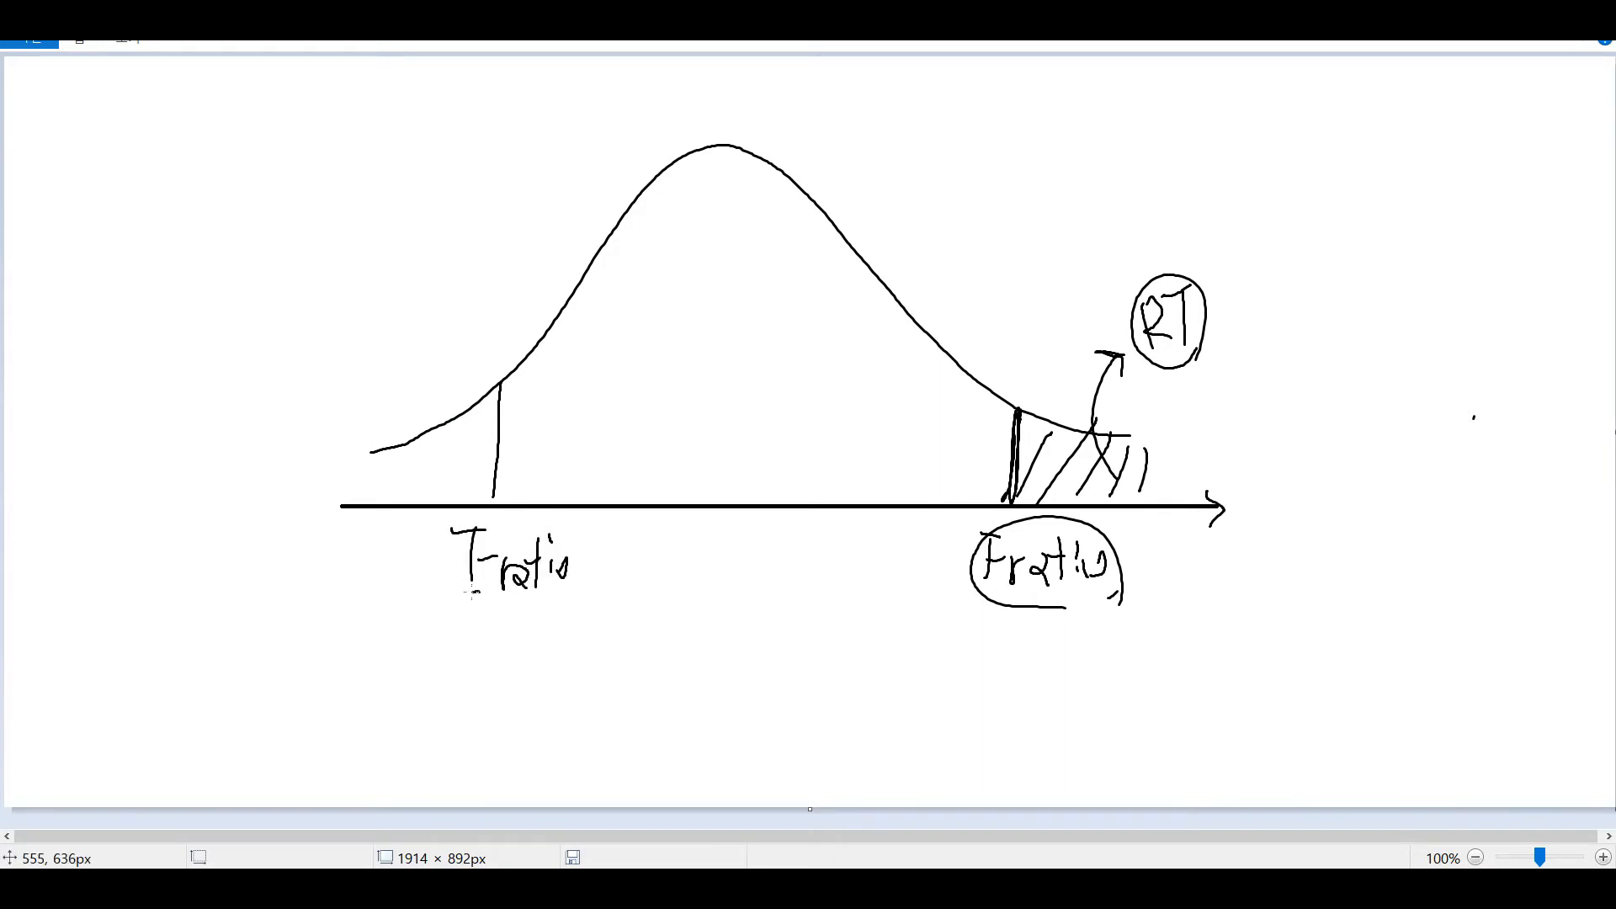
drag(473, 592, 561, 582)
- Hatch the area under the curve's left tail and connect it with a line to a circled "LT" label
drag(473, 428, 436, 505)
mouse_move(455, 442)
mouse_down()
mouse_move(411, 505)
mouse_move(389, 505)
mouse_up()
drag(406, 453, 377, 478)
drag(457, 455, 380, 345)
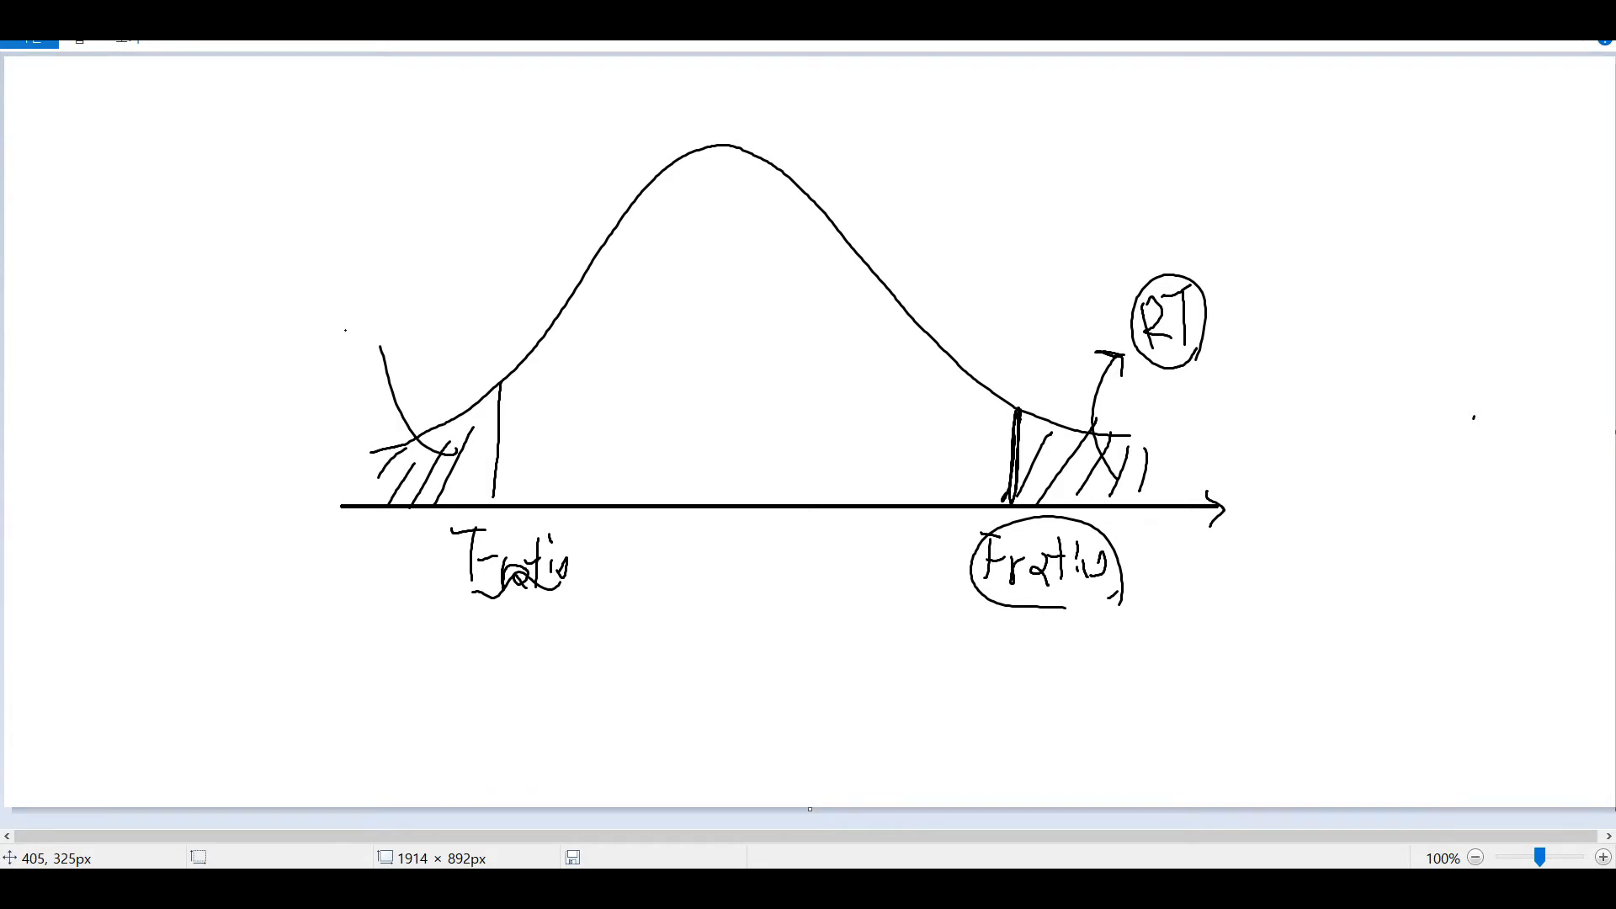
drag(329, 291, 358, 334)
drag(355, 281, 385, 270)
mouse_move(371, 281)
mouse_down()
mouse_move(375, 326)
mouse_move(333, 358)
mouse_move(425, 297)
mouse_up()
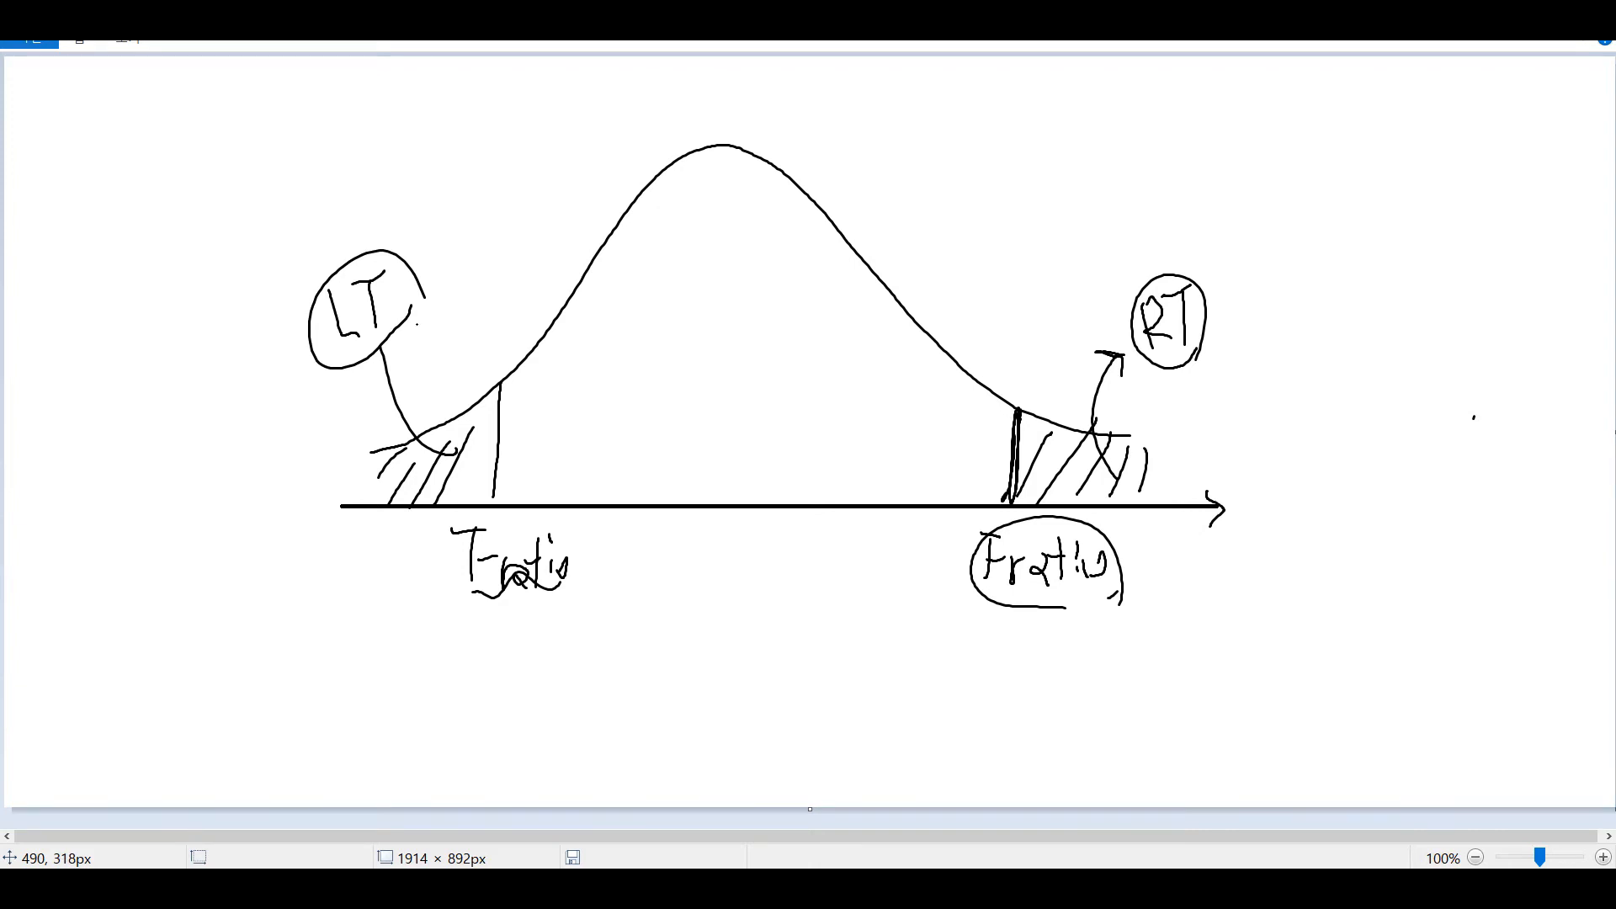
- Switch to Excel and change the P value formula in I9 to the left-tailed =F.DIST(I8,I7,J7,1)
key(alt+Tab)
click(810, 457)
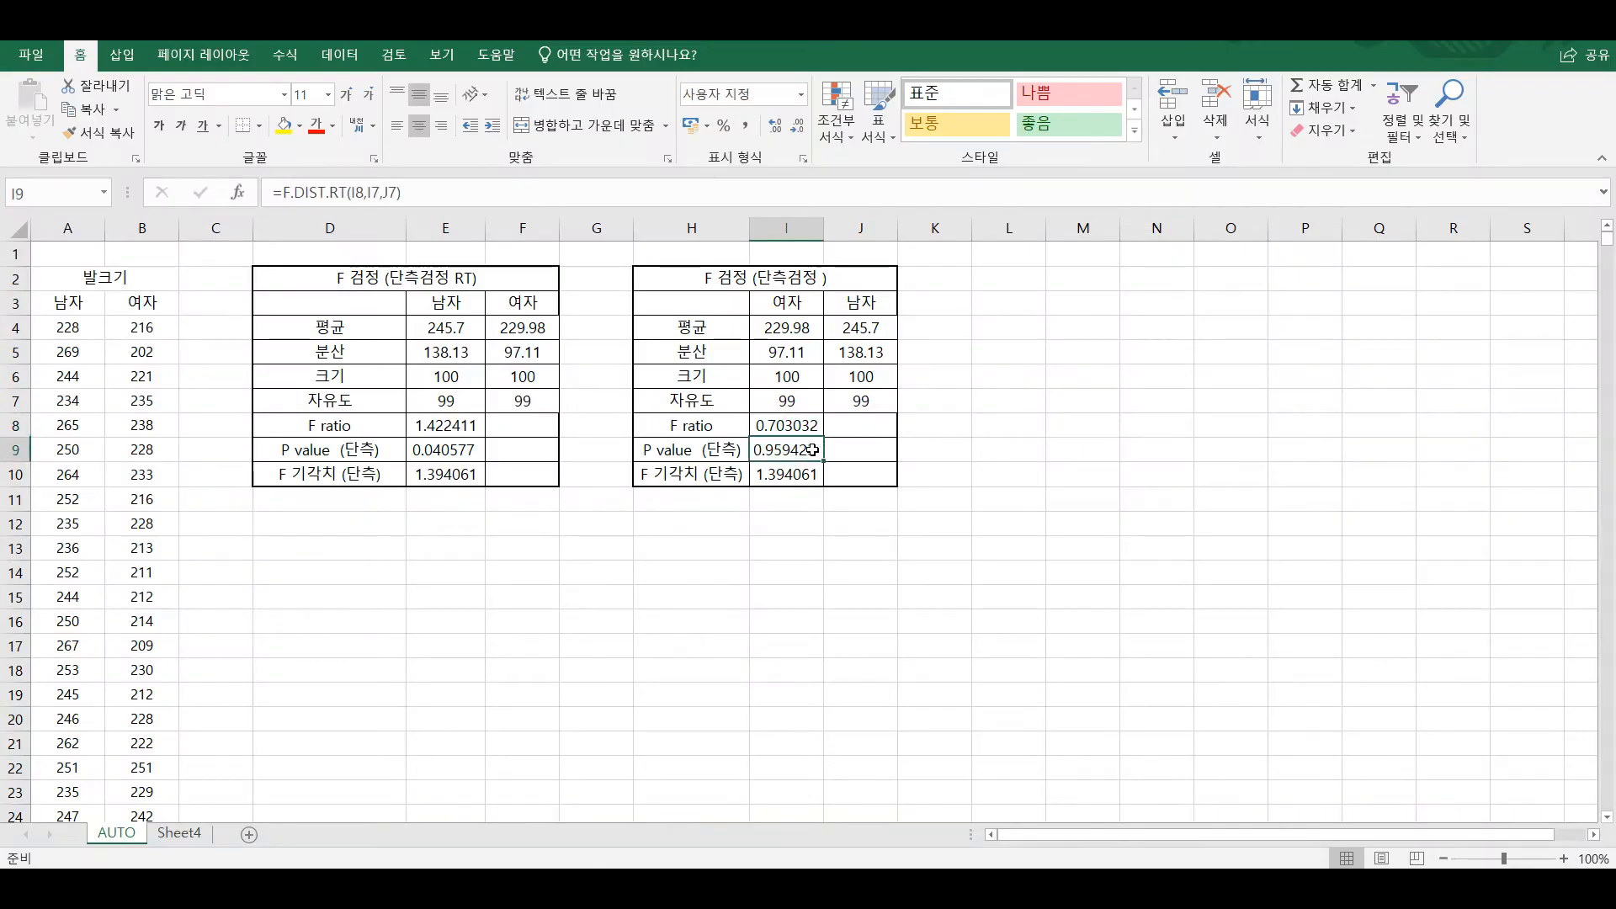
click(346, 192)
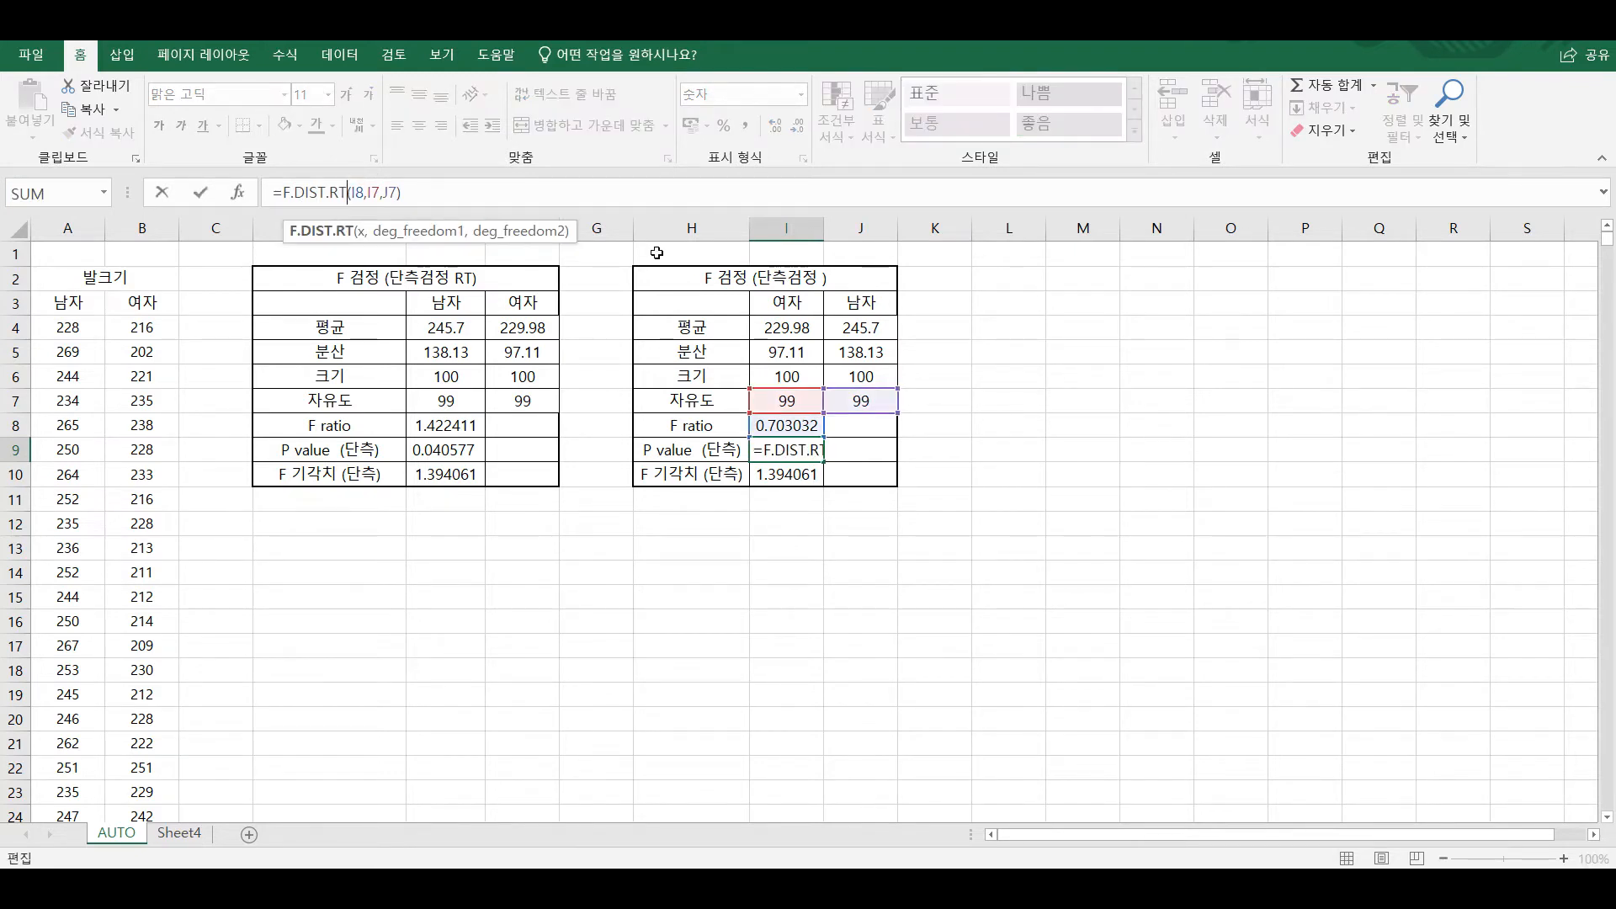
key(BackSpace)
key(BackSpace)
key(BackSpace)
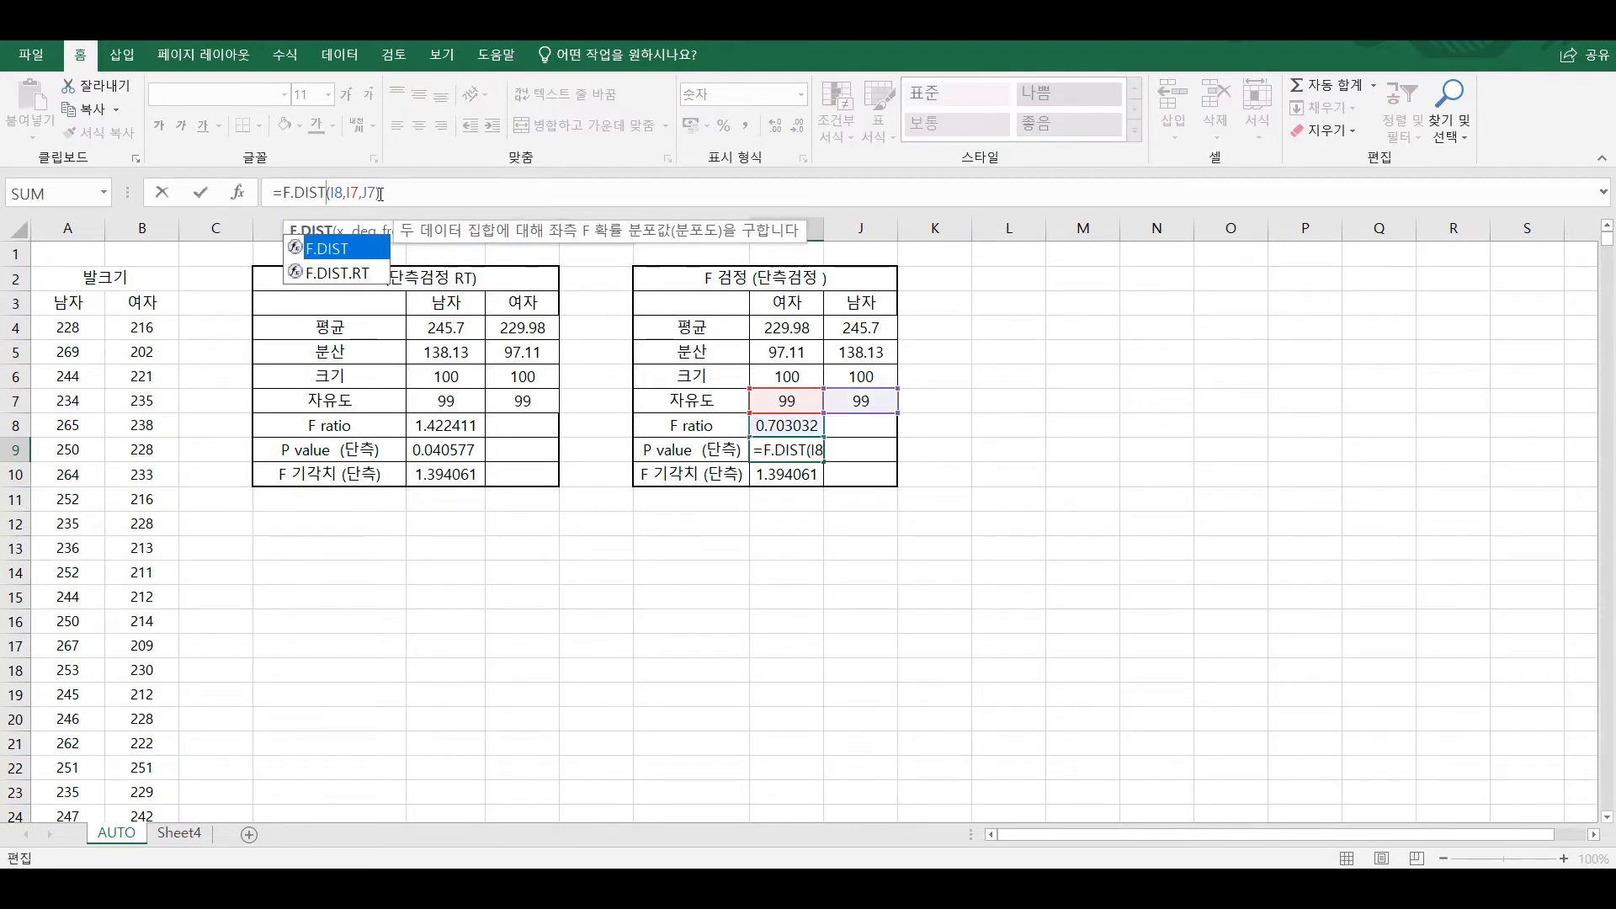
click(381, 195)
text(,1)
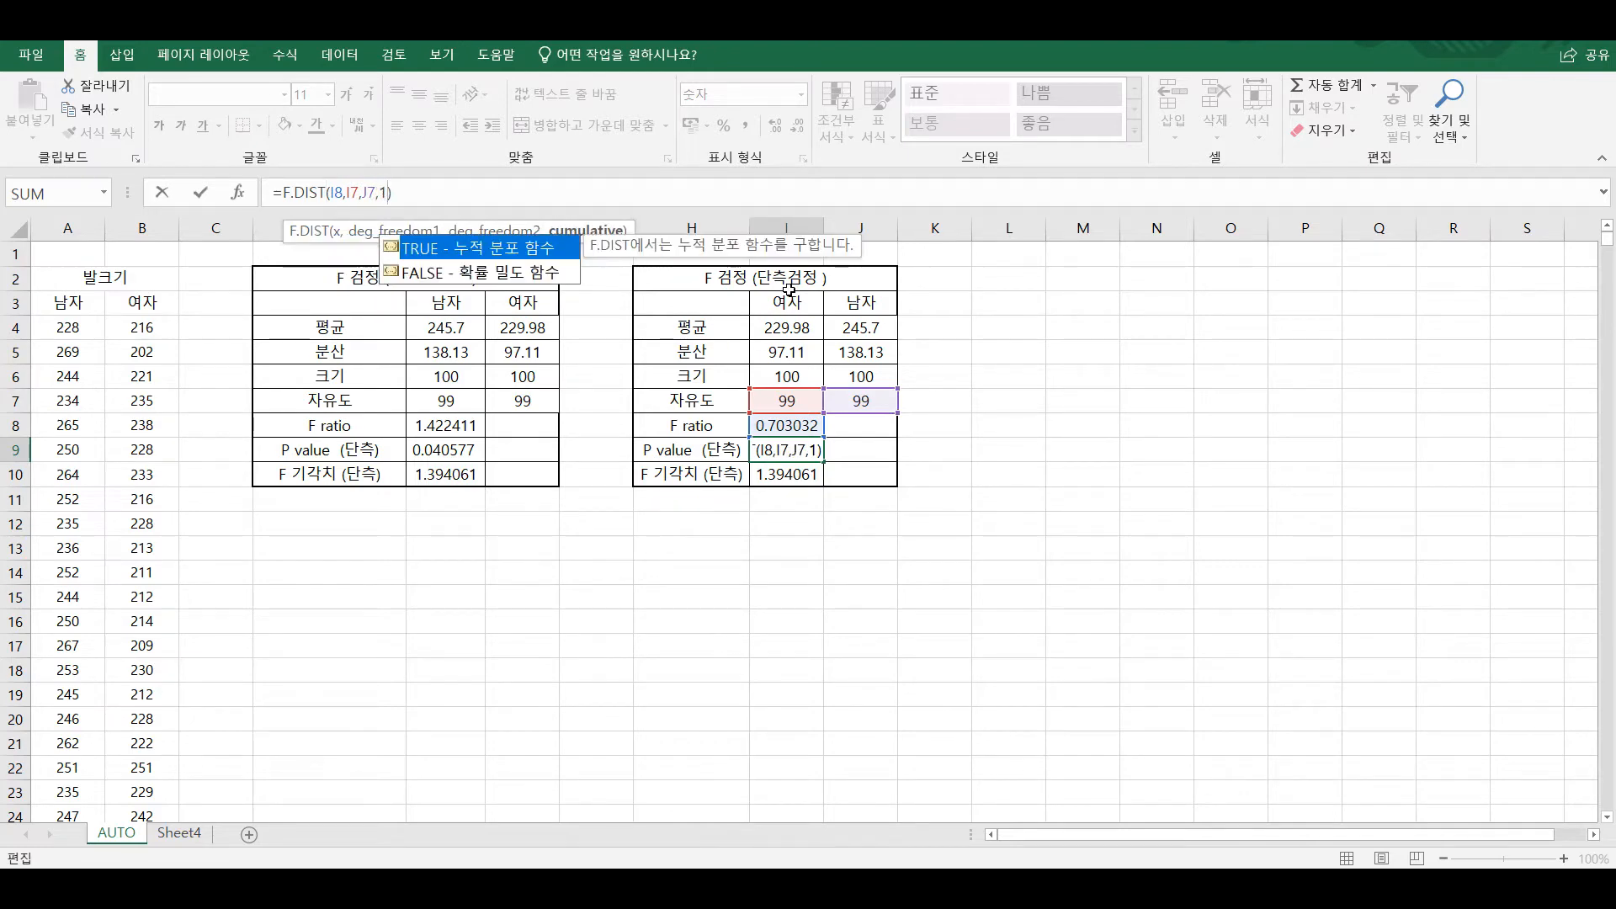
click(417, 195)
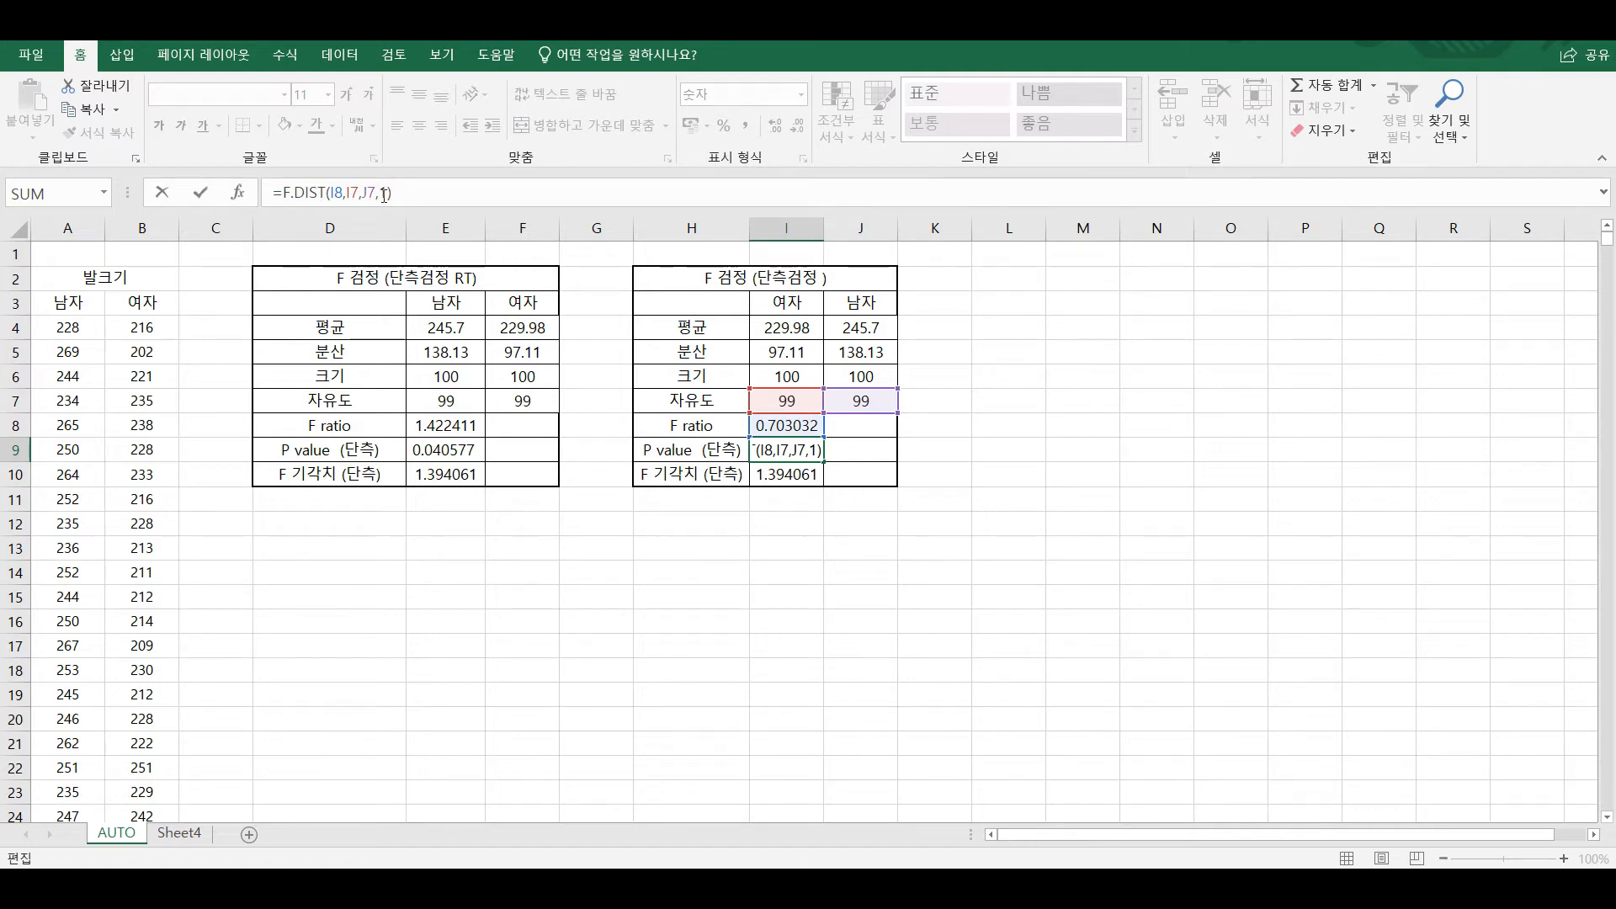
click(384, 196)
key(Return)
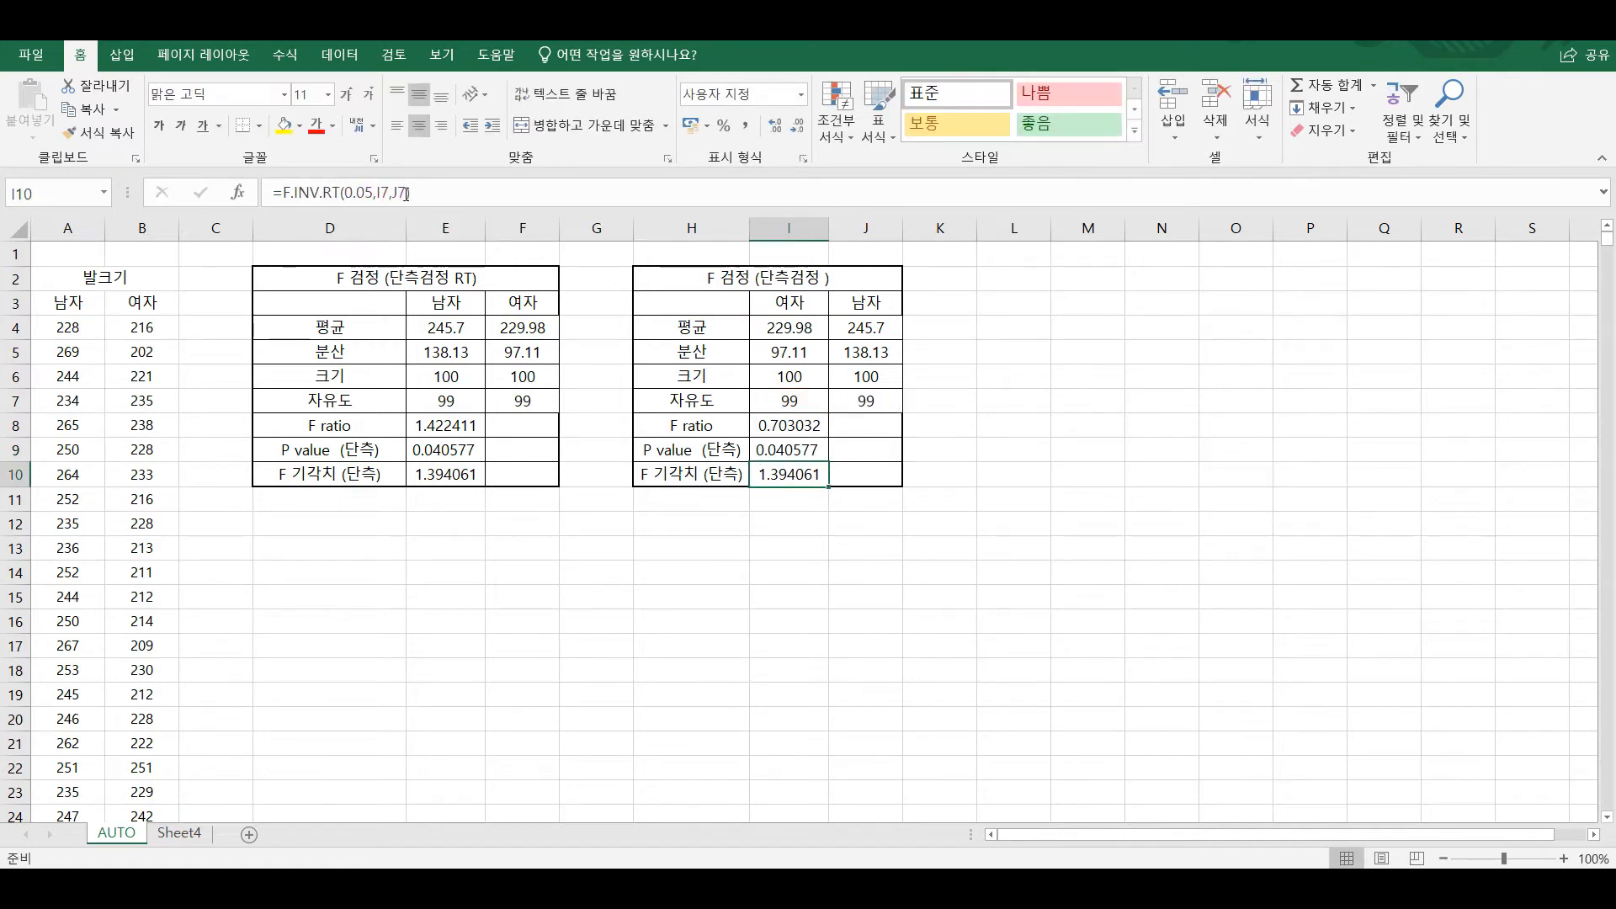
- Compare the P values in E9 and I9, and in Paint circle both hatched tails and join them with a line over the curve
click(453, 448)
ctrl+click(789, 455)
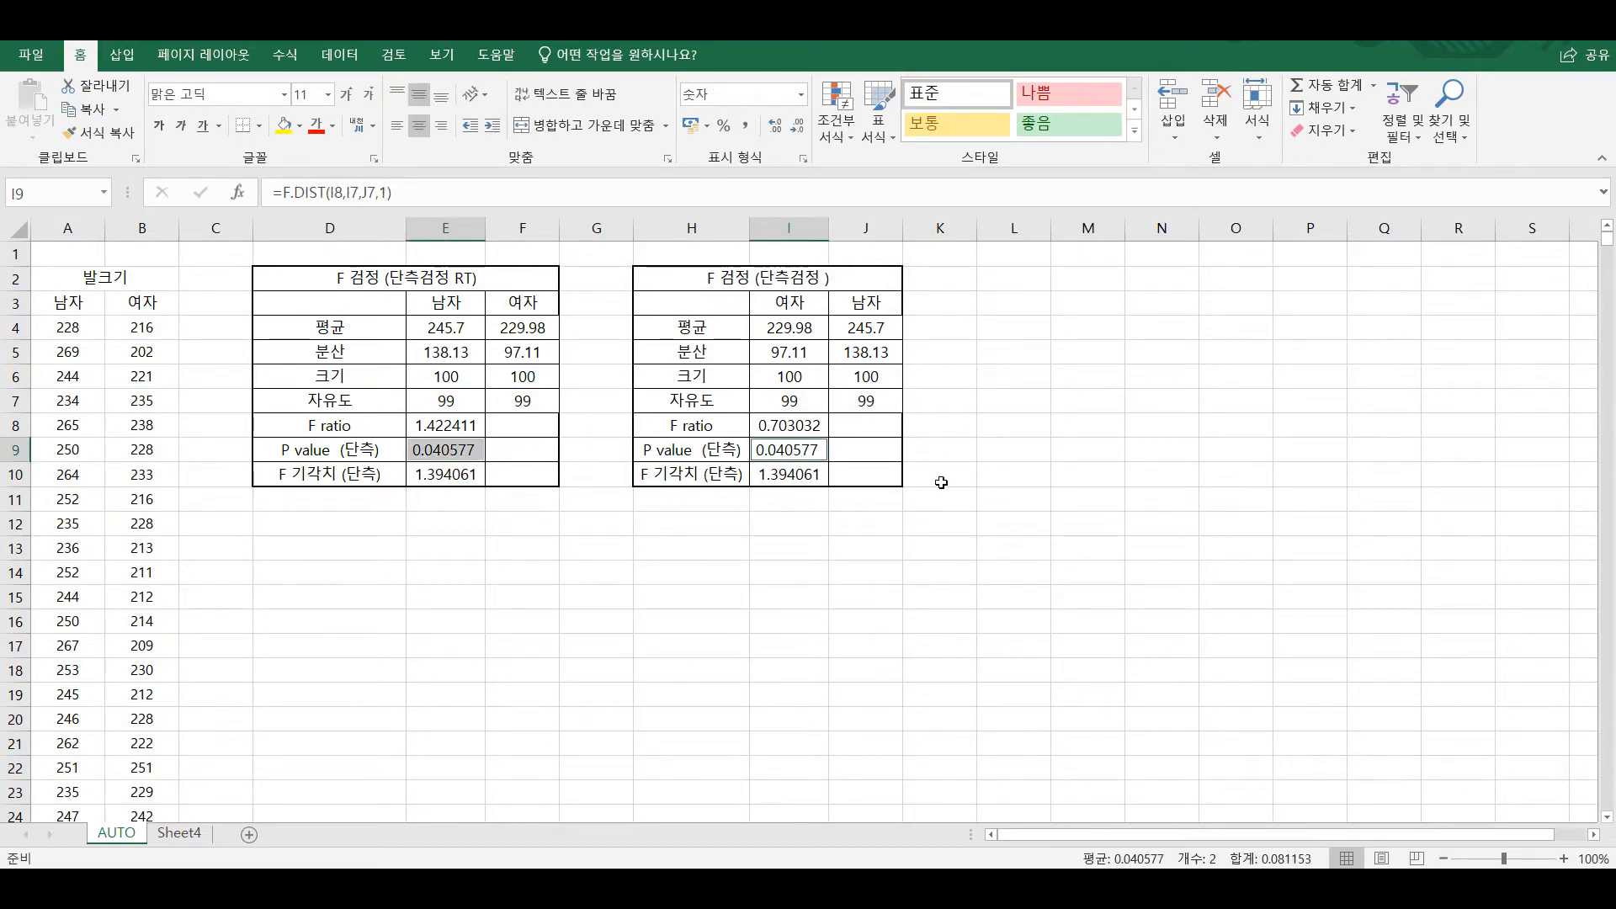
click(906, 492)
key(alt+Tab)
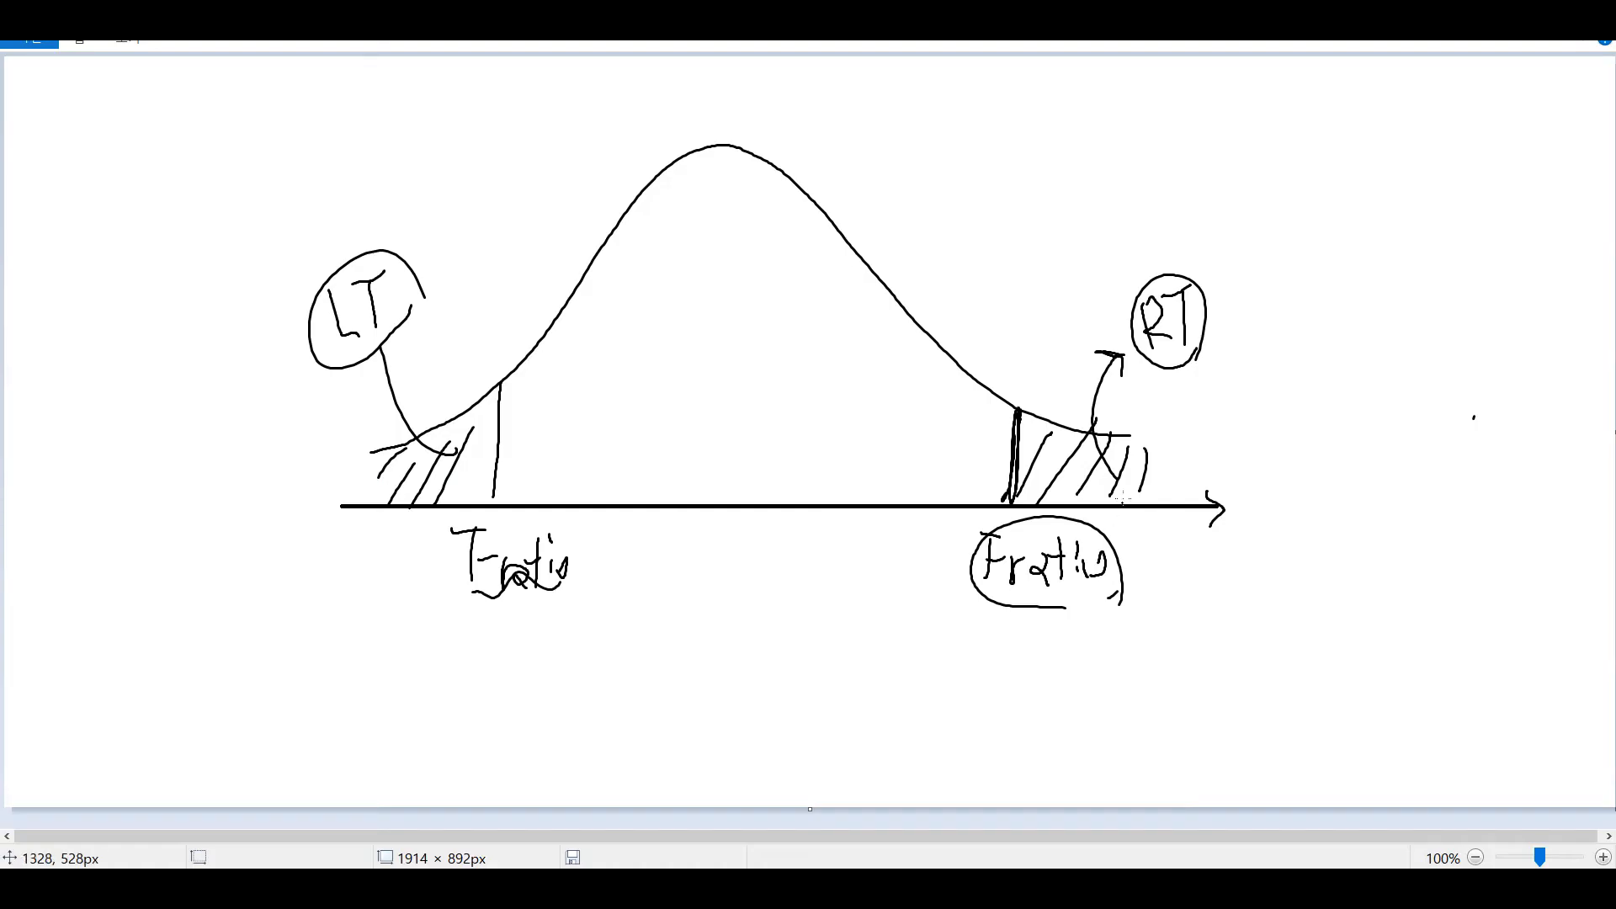
mouse_move(1162, 491)
mouse_down()
mouse_move(1021, 447)
mouse_move(1176, 517)
mouse_up()
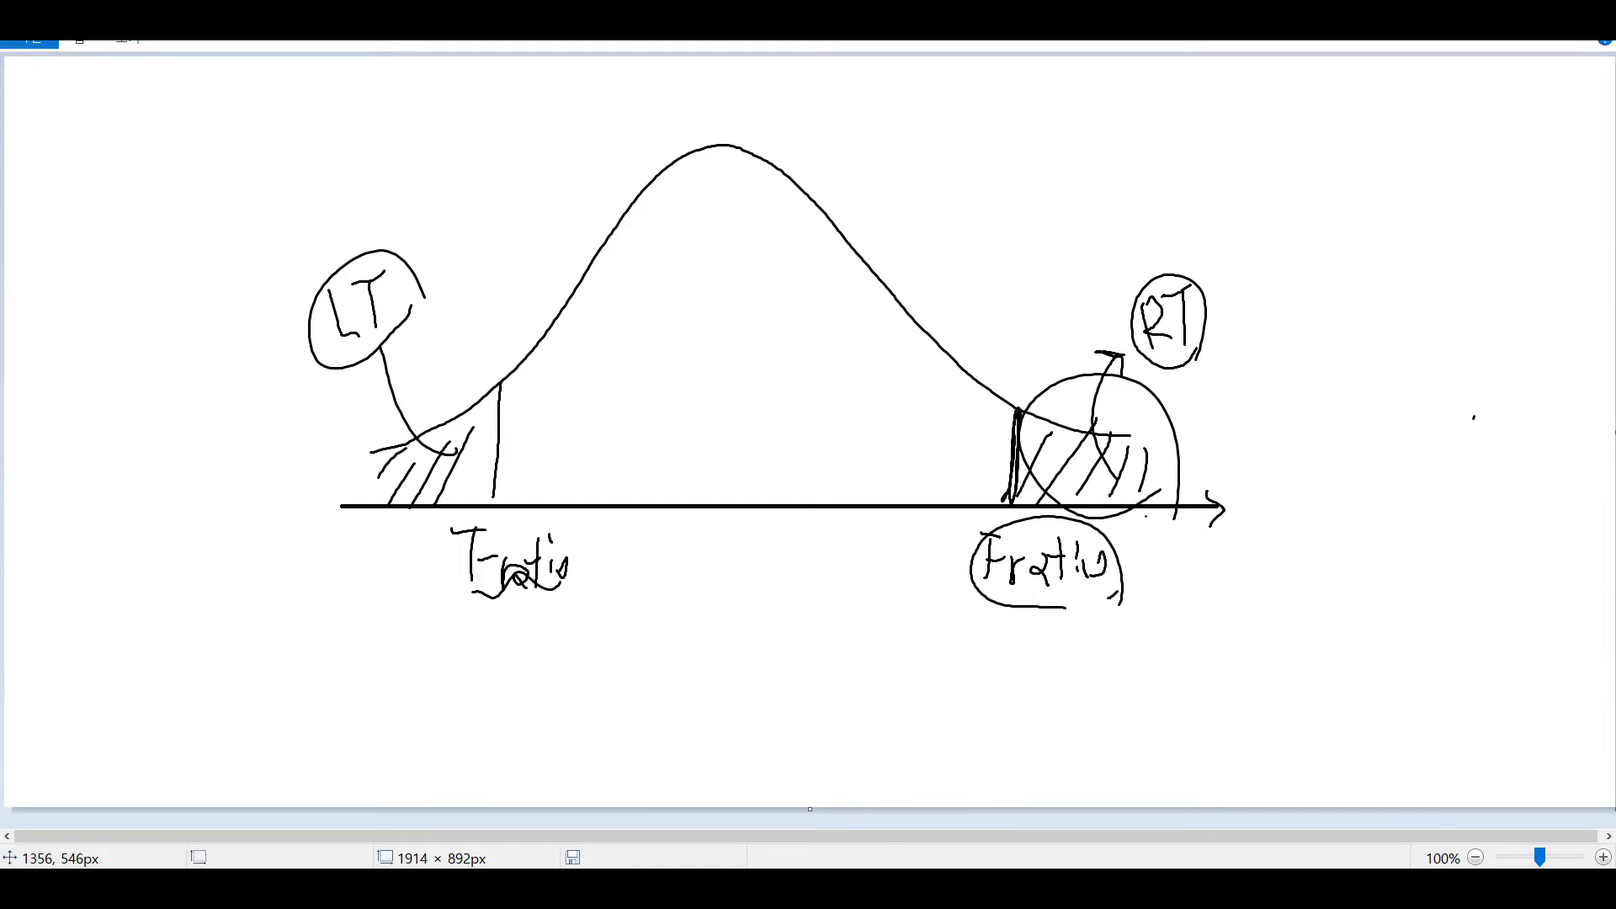
mouse_move(453, 369)
mouse_down()
mouse_move(459, 516)
mouse_move(454, 377)
mouse_move(846, 124)
mouse_move(1122, 505)
mouse_up()
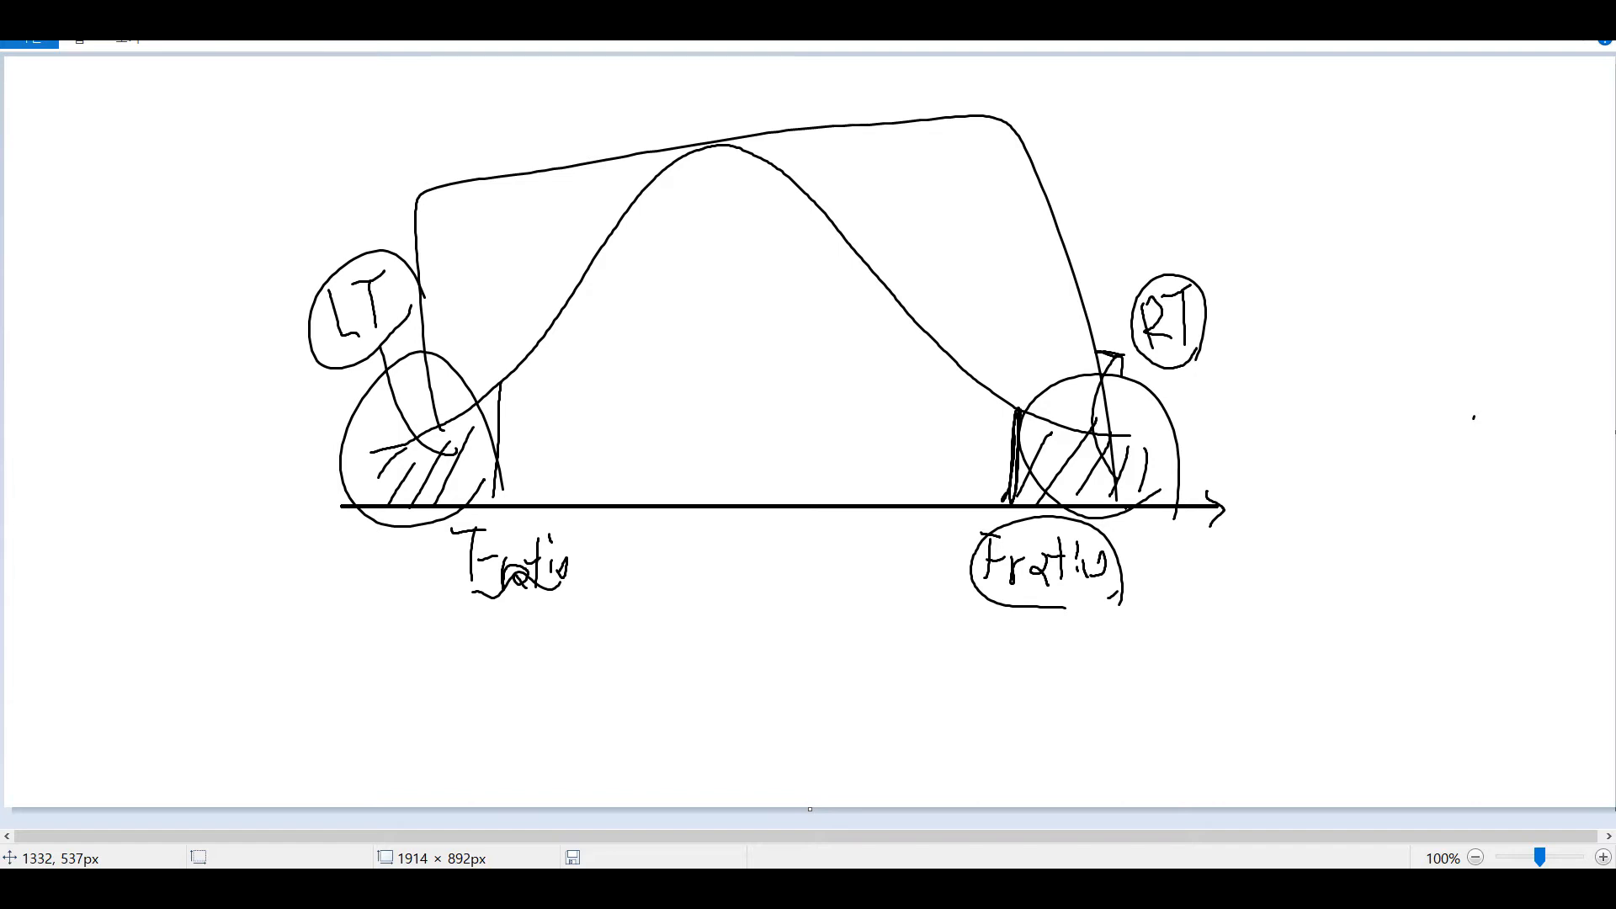
- Compare the critical F values in I10 and E10, and in Paint draw a thick critical line inside the right cutoff with an arrow
click(806, 888)
click(806, 483)
ctrl+click(455, 482)
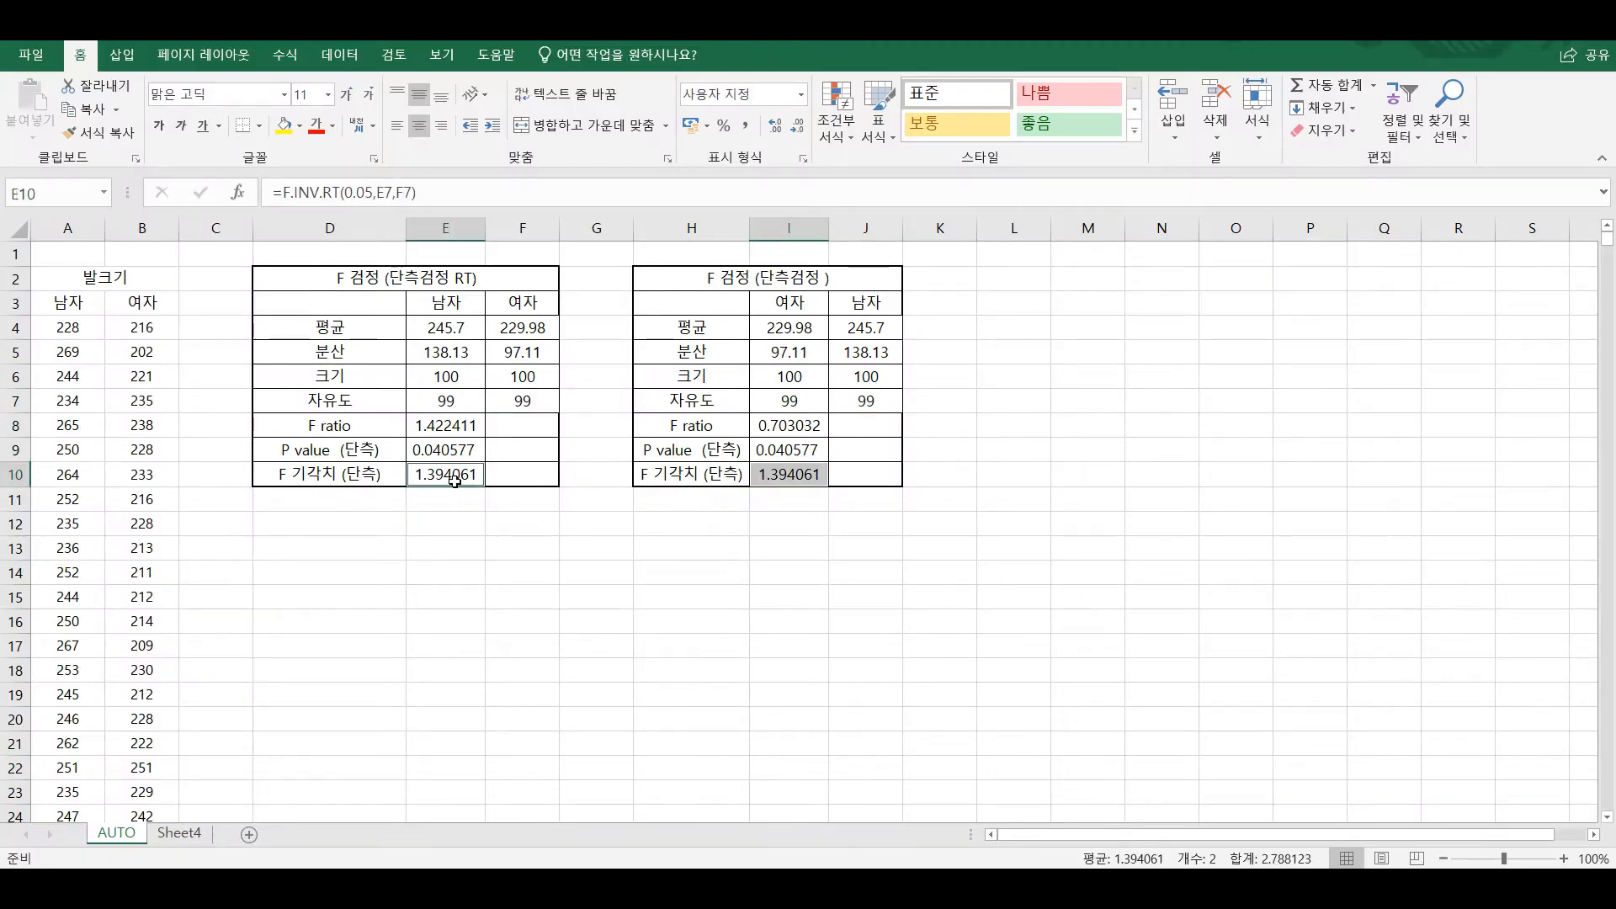
click(455, 482)
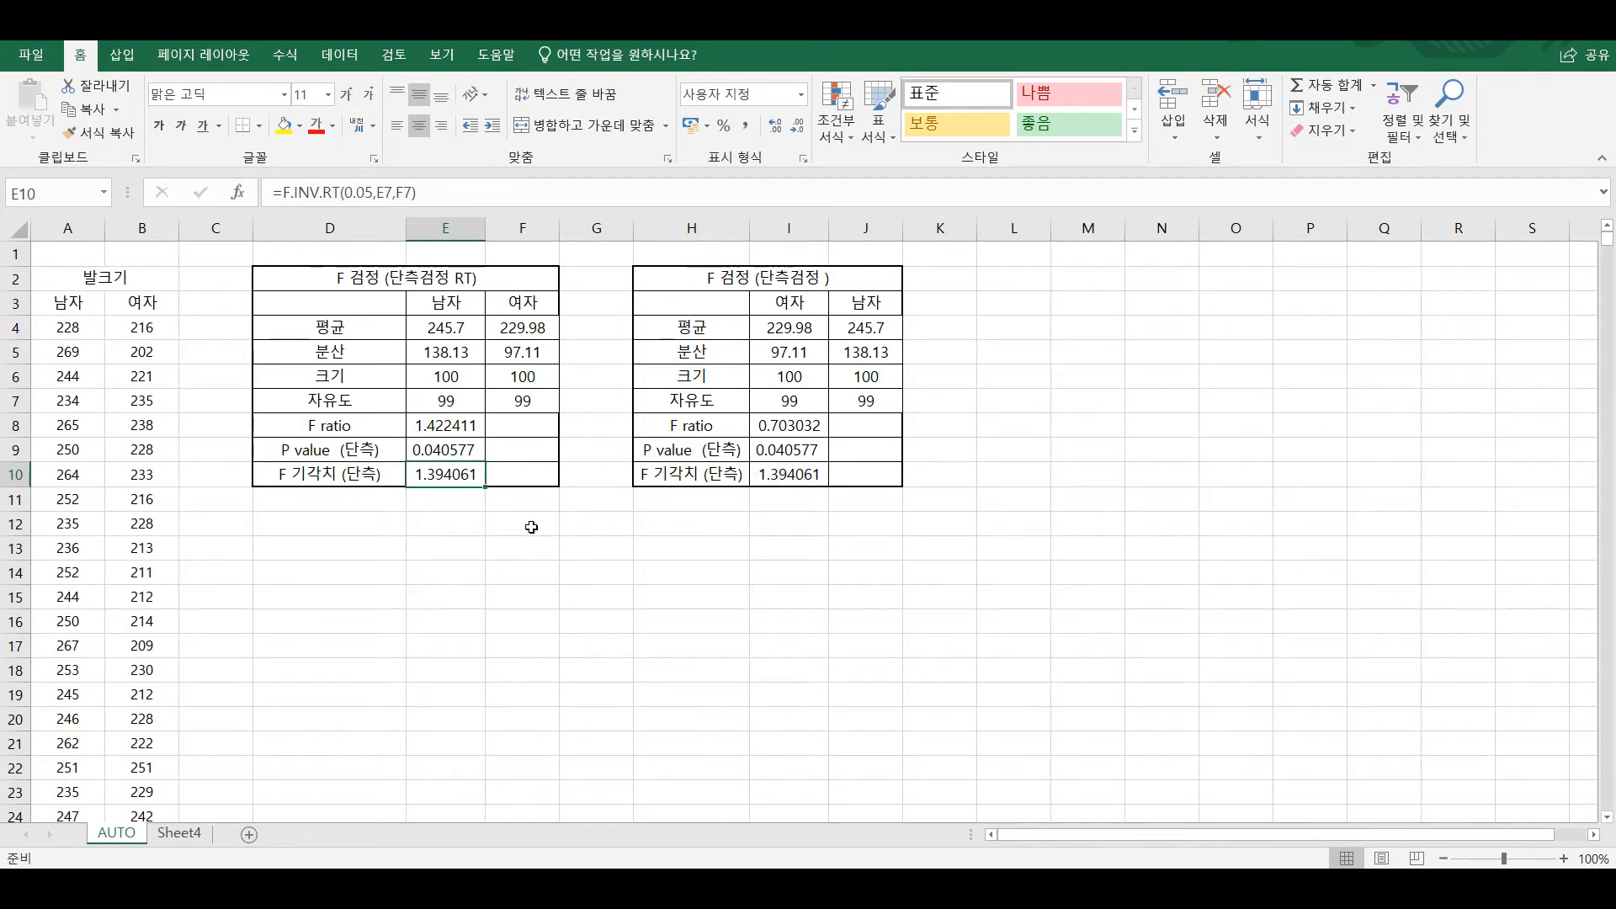
click(1067, 889)
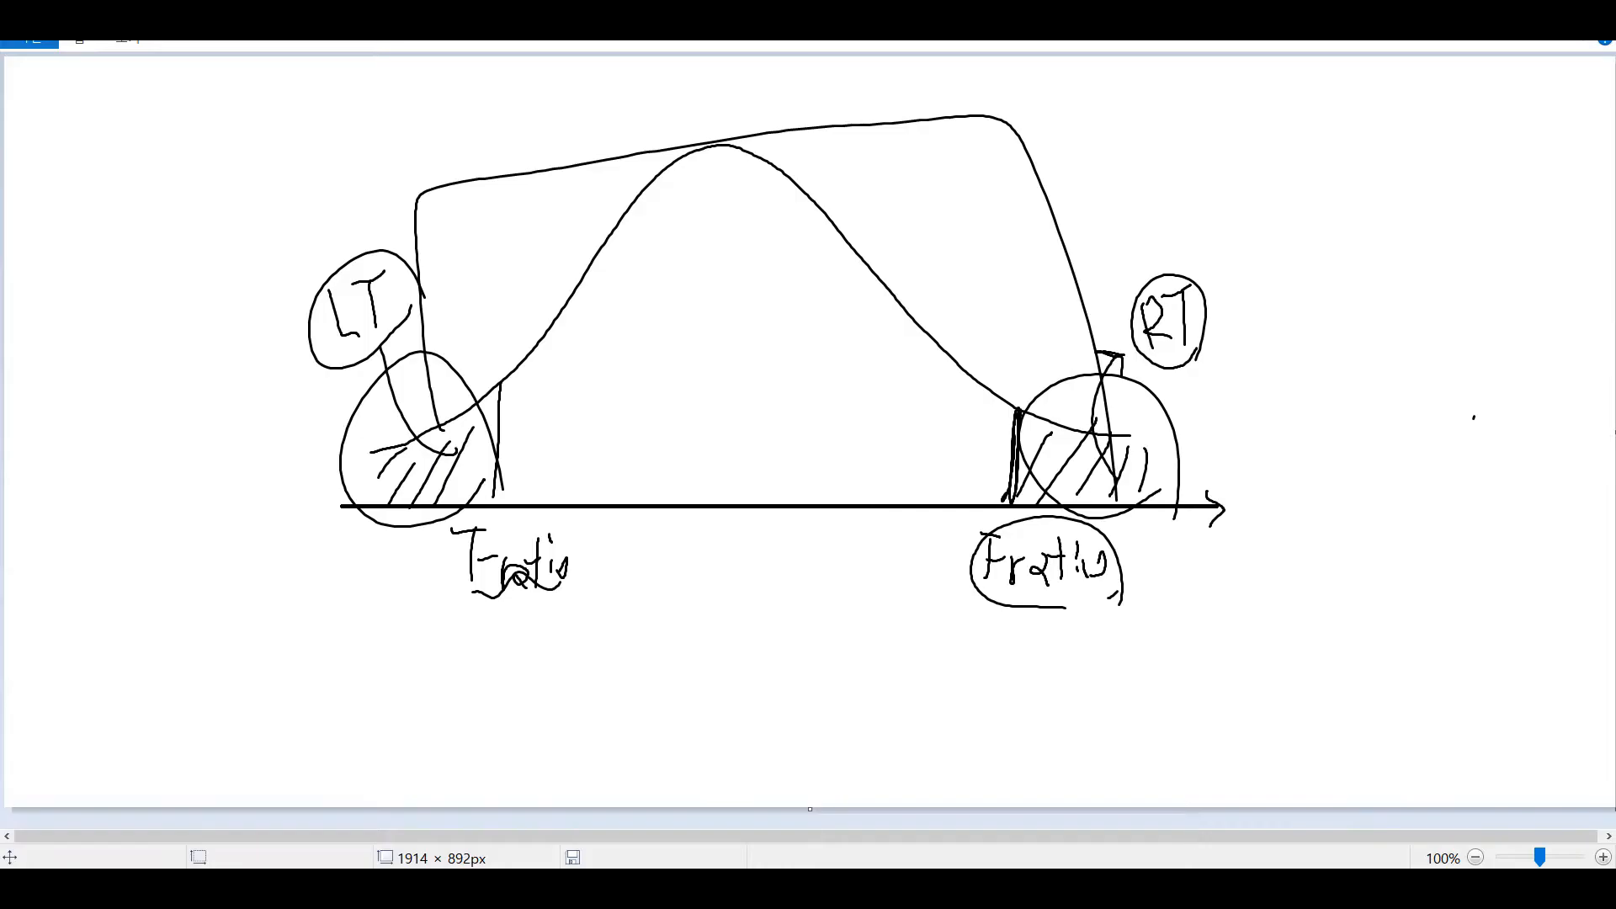
mouse_move(979, 410)
mouse_down()
mouse_move(982, 384)
mouse_move(981, 500)
mouse_up()
drag(991, 410, 1074, 319)
drag(1057, 309, 1050, 401)
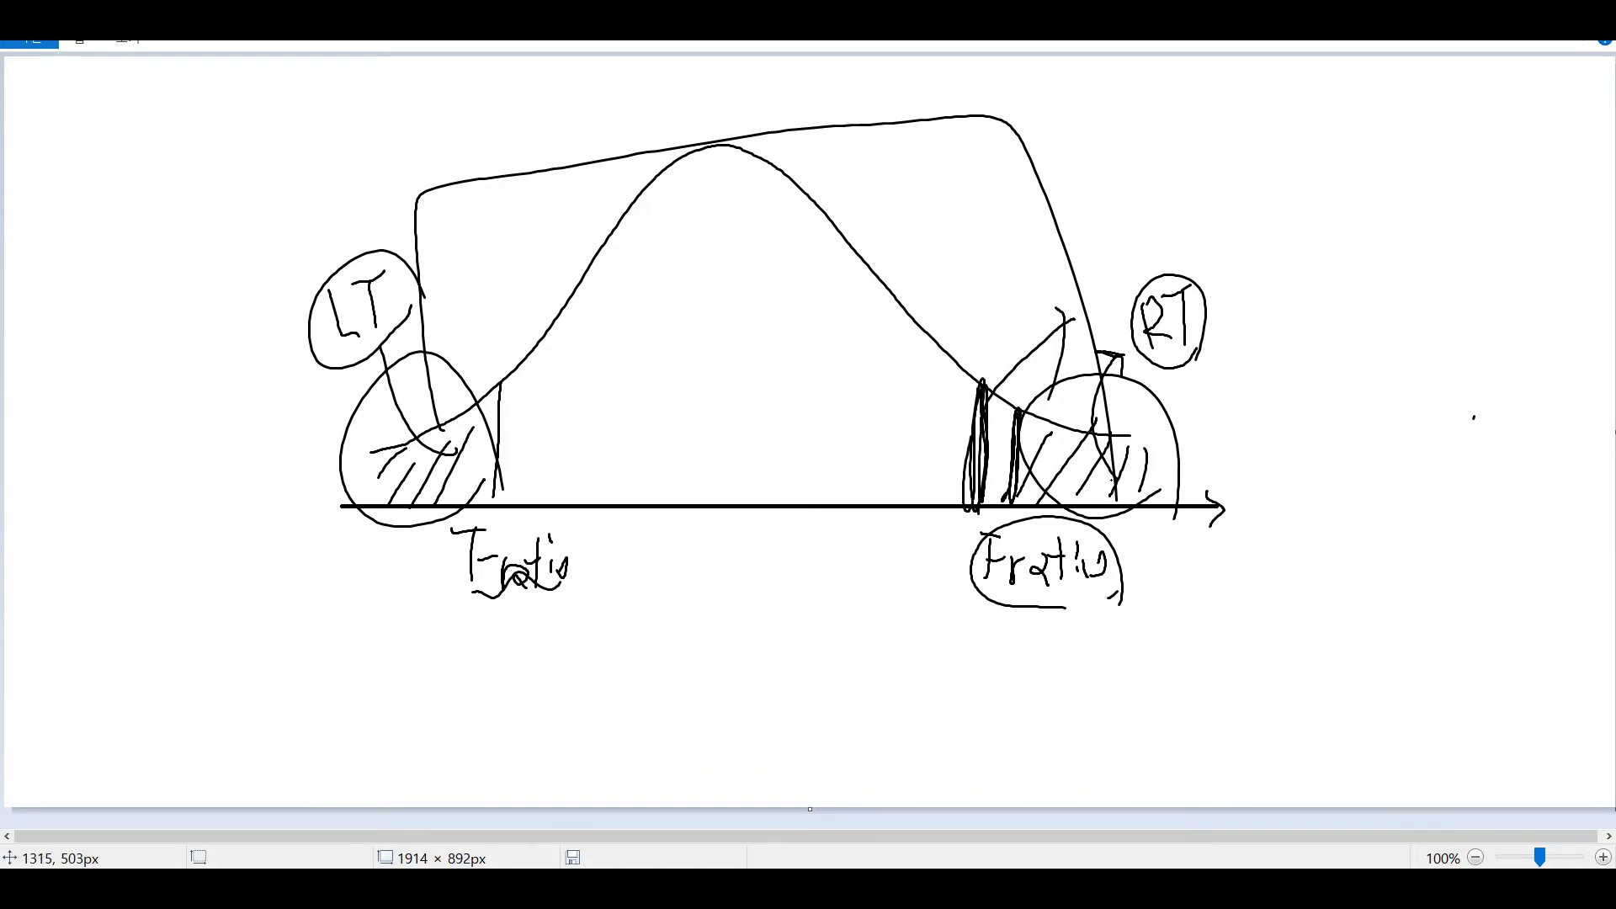
- Circle the hatched right tail again, darken its critical line and add another circle around the "RT" label
mouse_move(1056, 531)
mouse_down()
mouse_move(1014, 383)
mouse_move(1124, 363)
mouse_up()
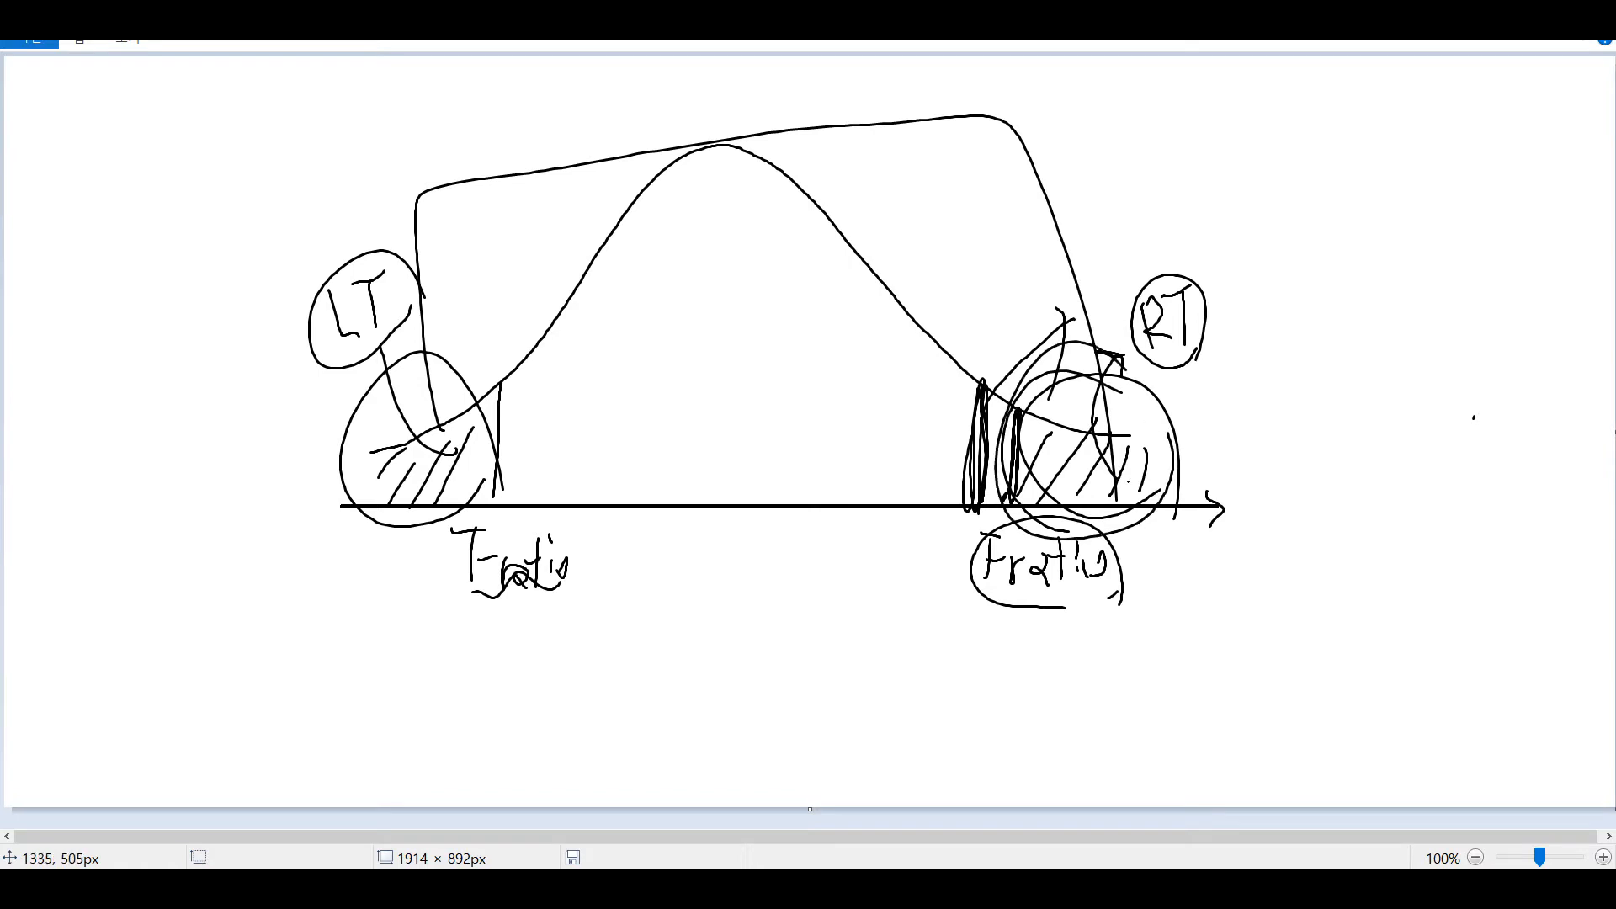
drag(984, 388, 982, 378)
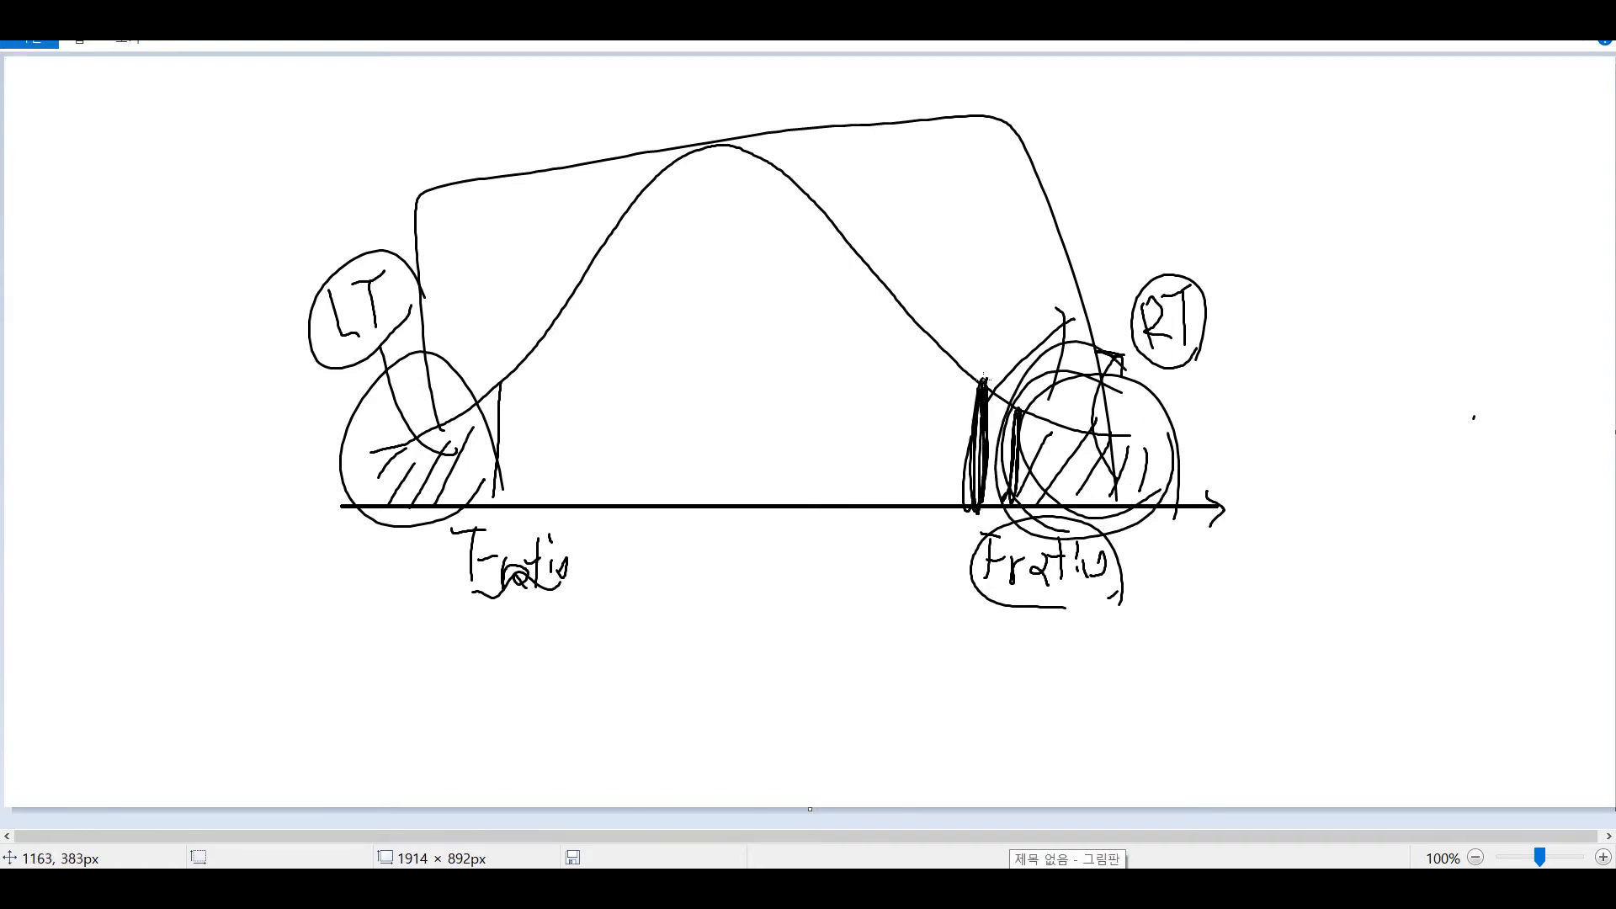
drag(1212, 344, 1212, 351)
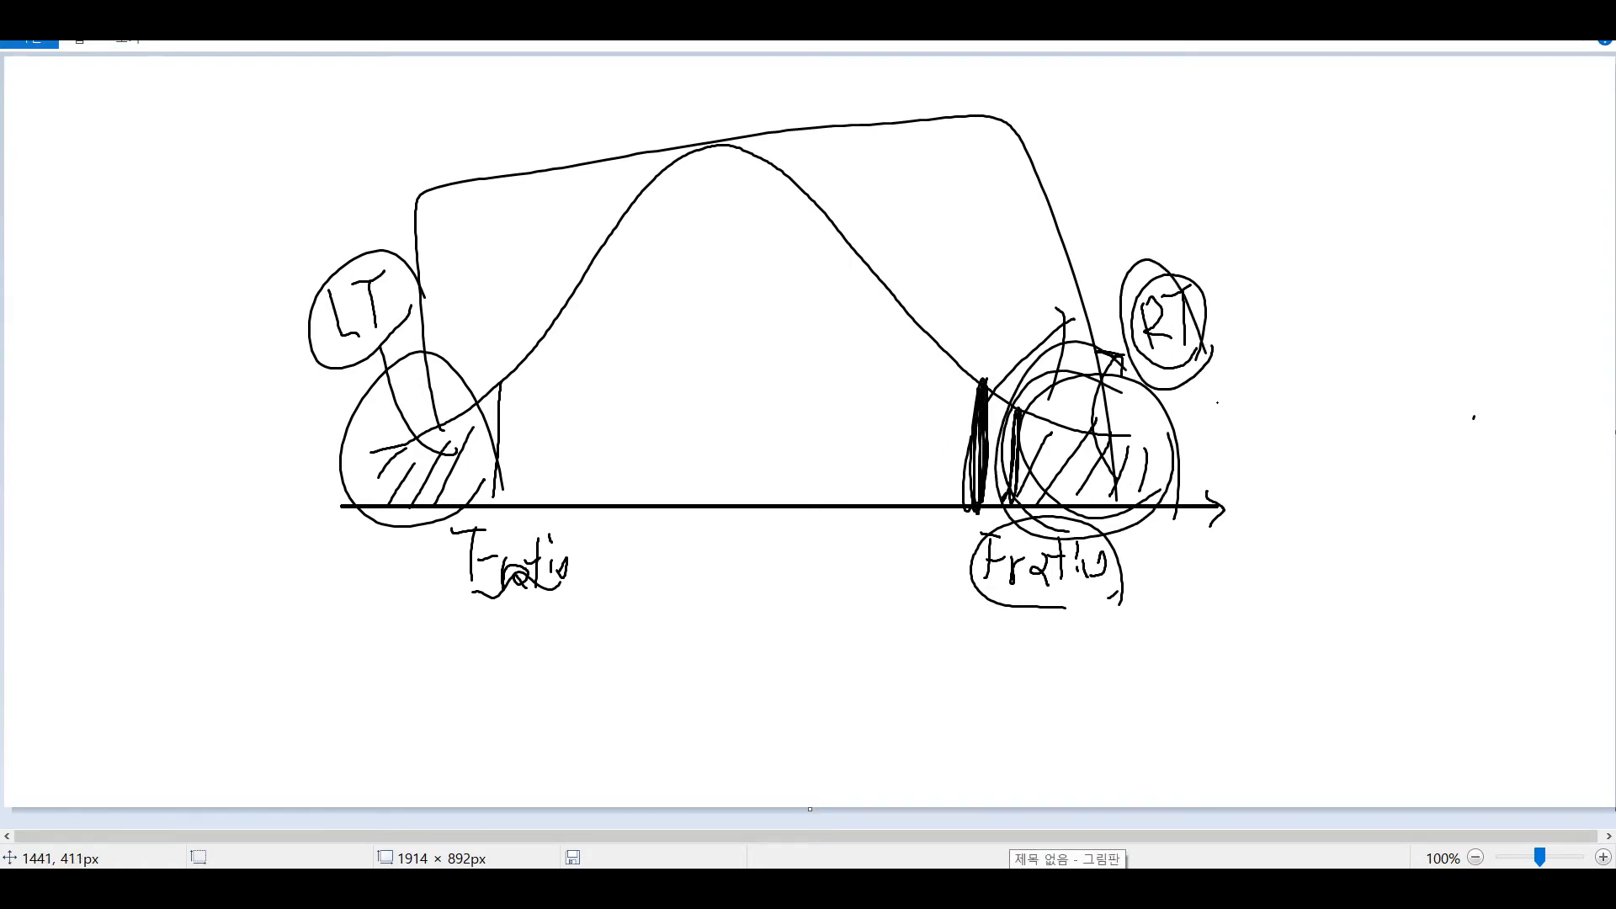
- Circle the left "F ratio" and "LT" labels and draw a critical line just inside the left cutoff
drag(551, 537, 499, 533)
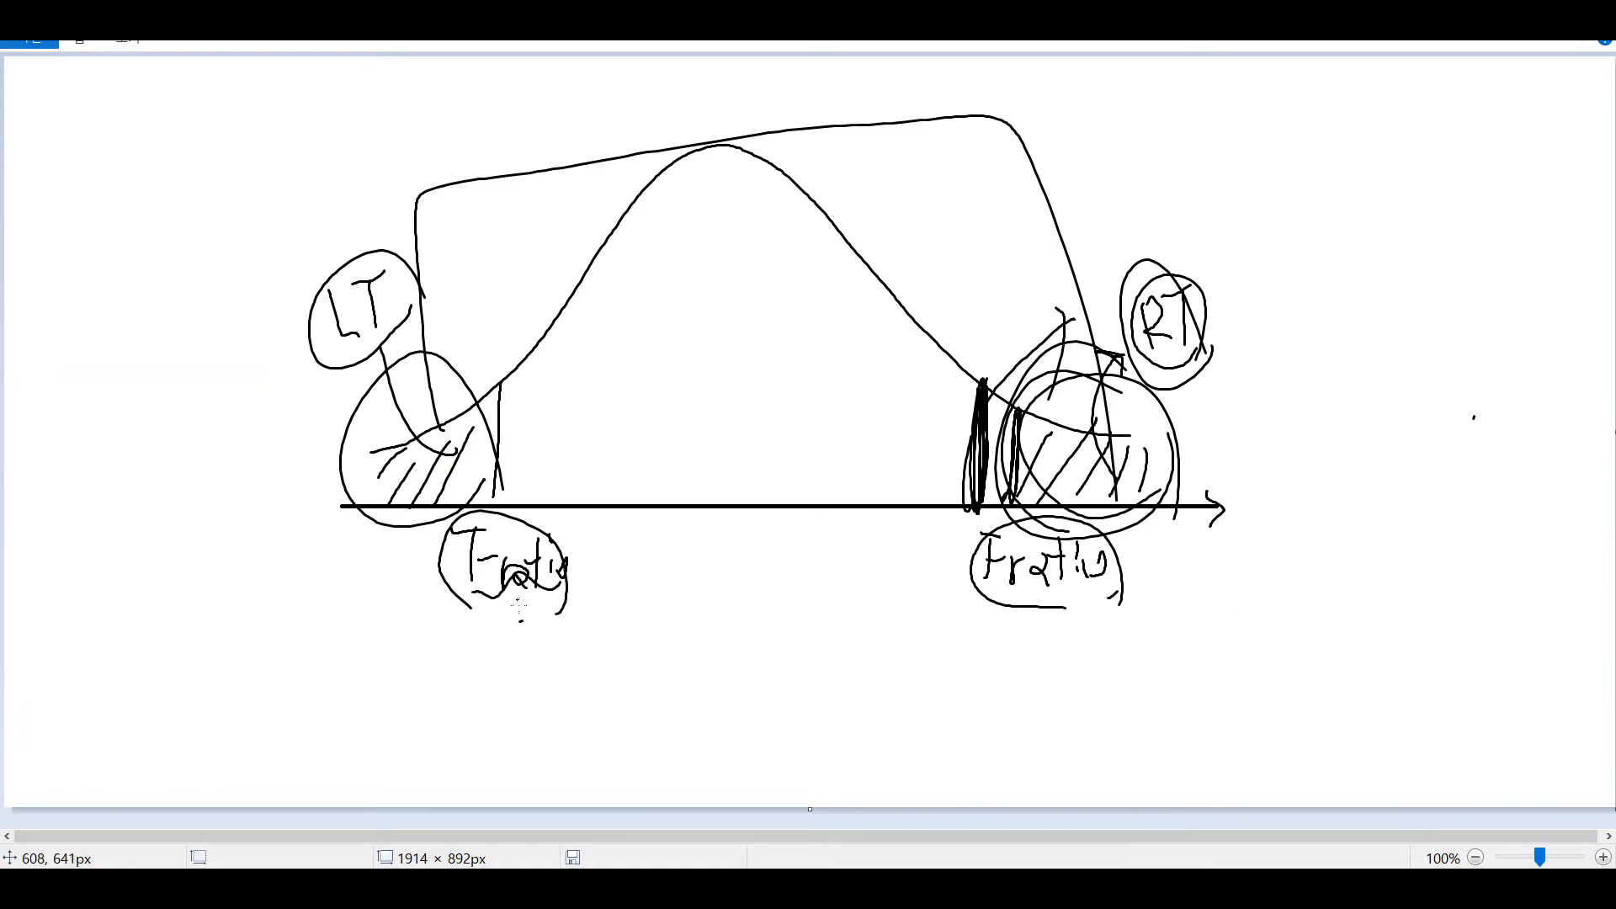
mouse_move(398, 290)
mouse_down()
mouse_move(337, 370)
mouse_move(417, 277)
mouse_up()
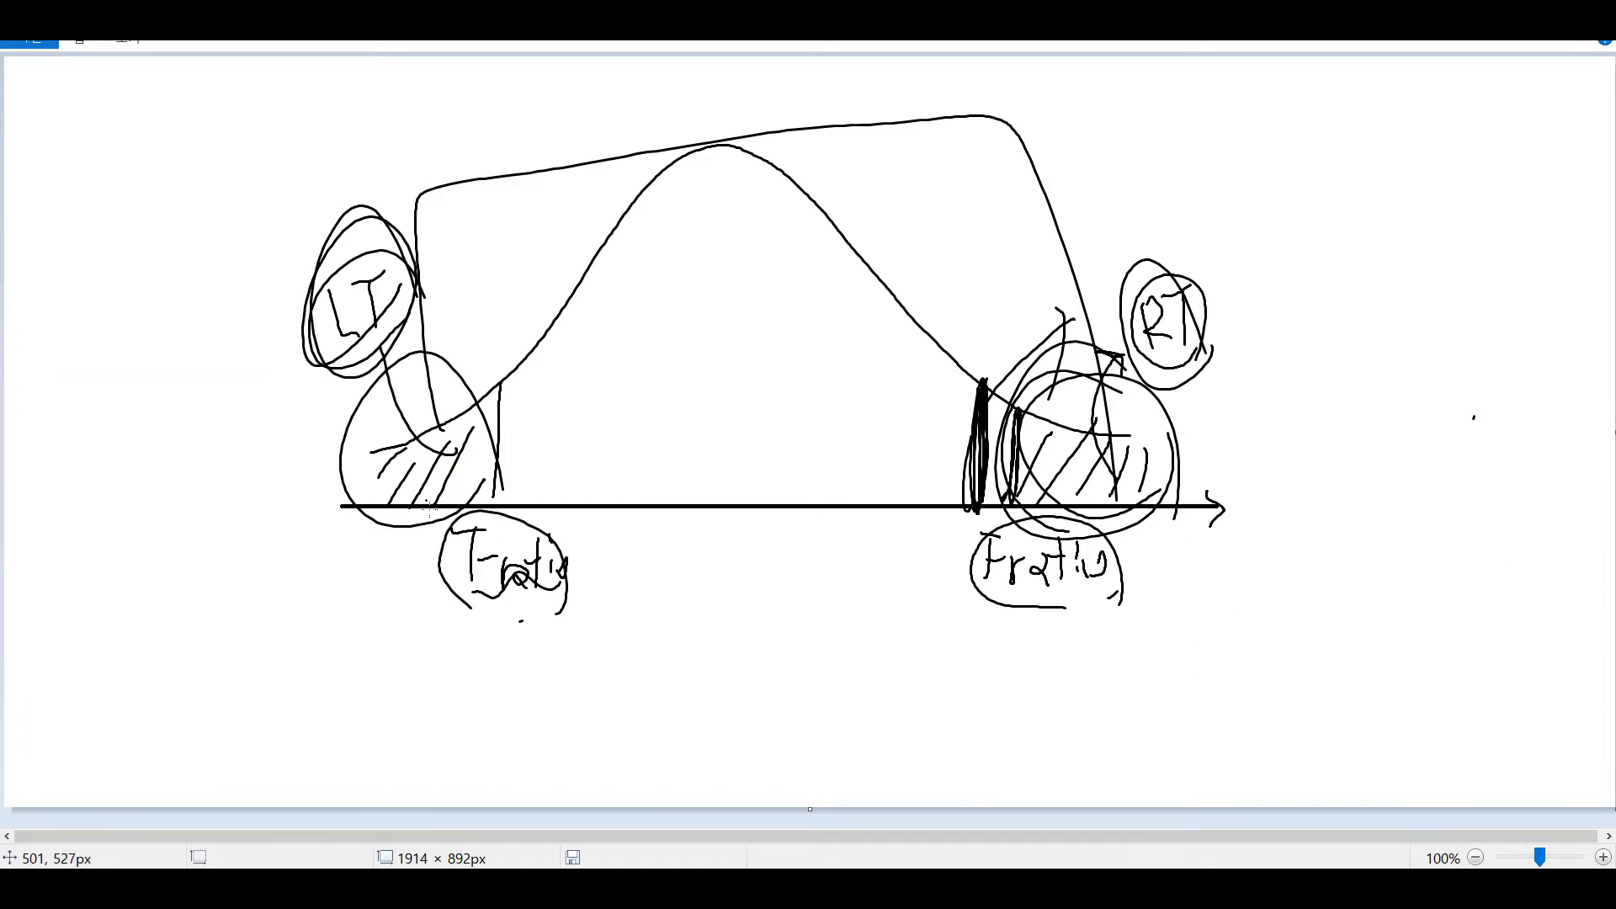
drag(528, 373, 529, 497)
mouse_move(398, 320)
mouse_down()
mouse_move(322, 226)
mouse_move(418, 249)
mouse_up()
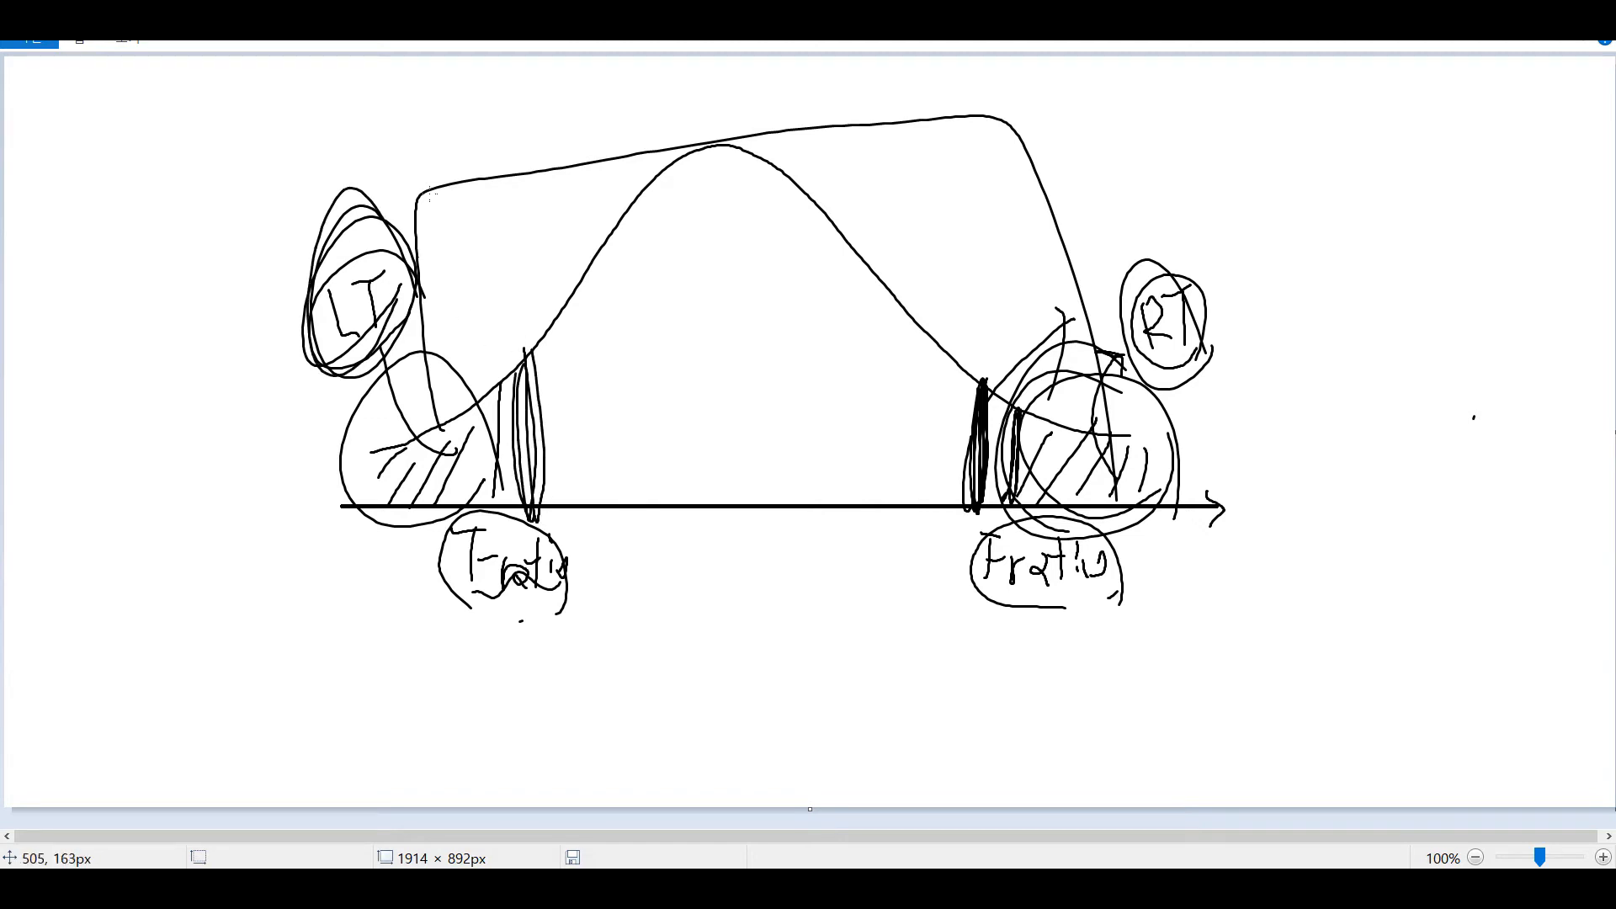
- In Excel, change the critical value formula in I10 to =F.INV(0.05,I7,J7), and in Paint thicken the left critical line
click(488, 889)
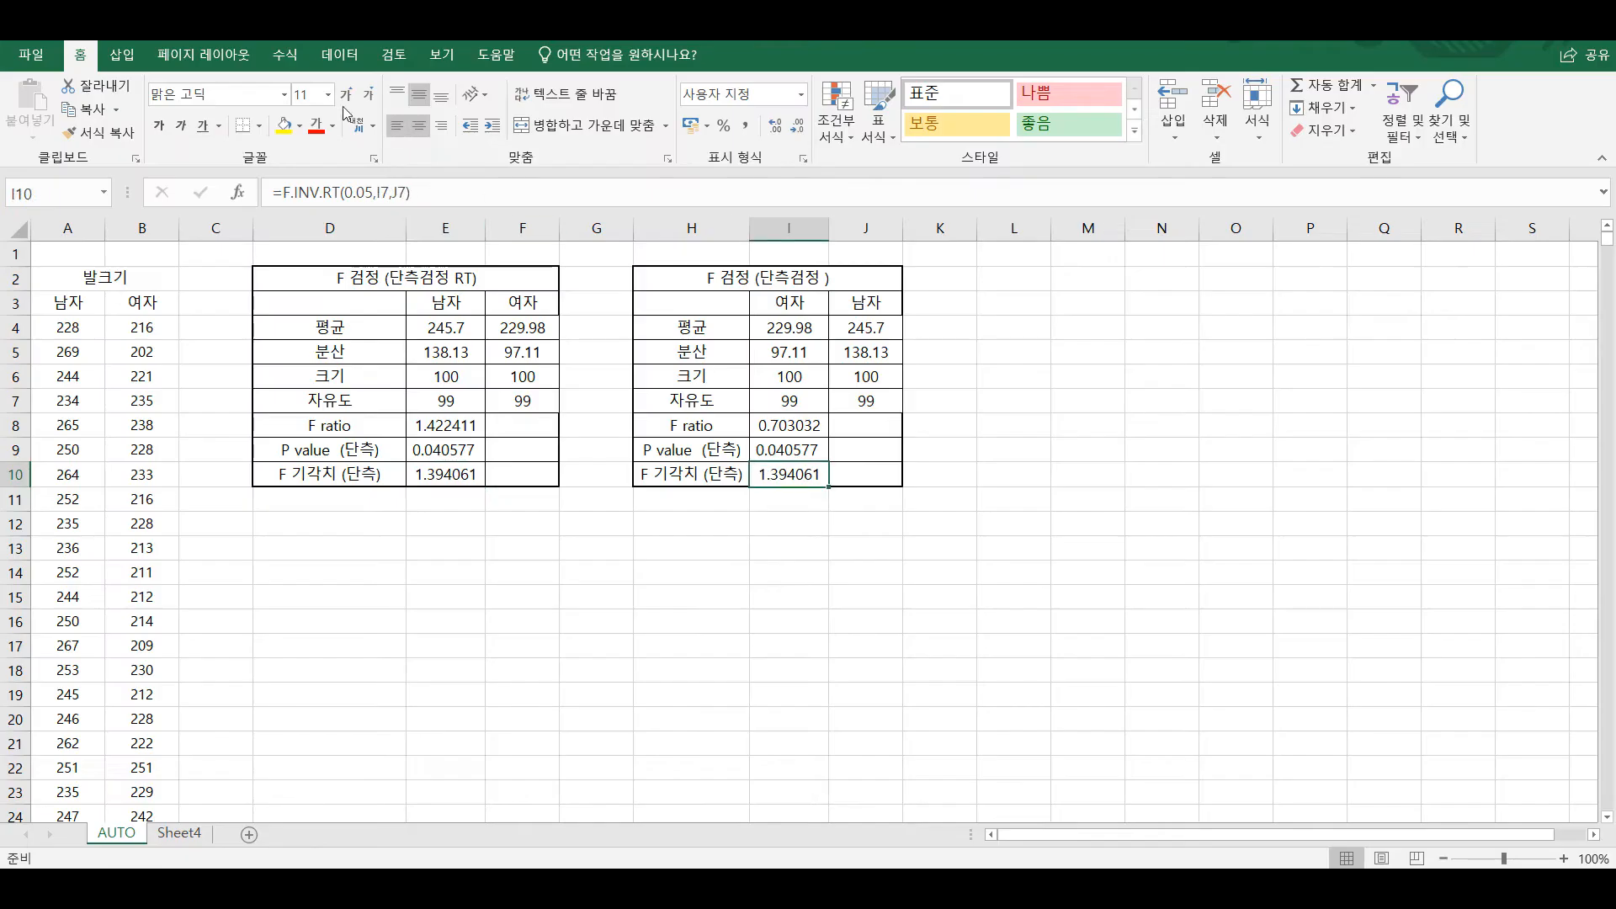
click(323, 190)
key(Delete)
key(Delete)
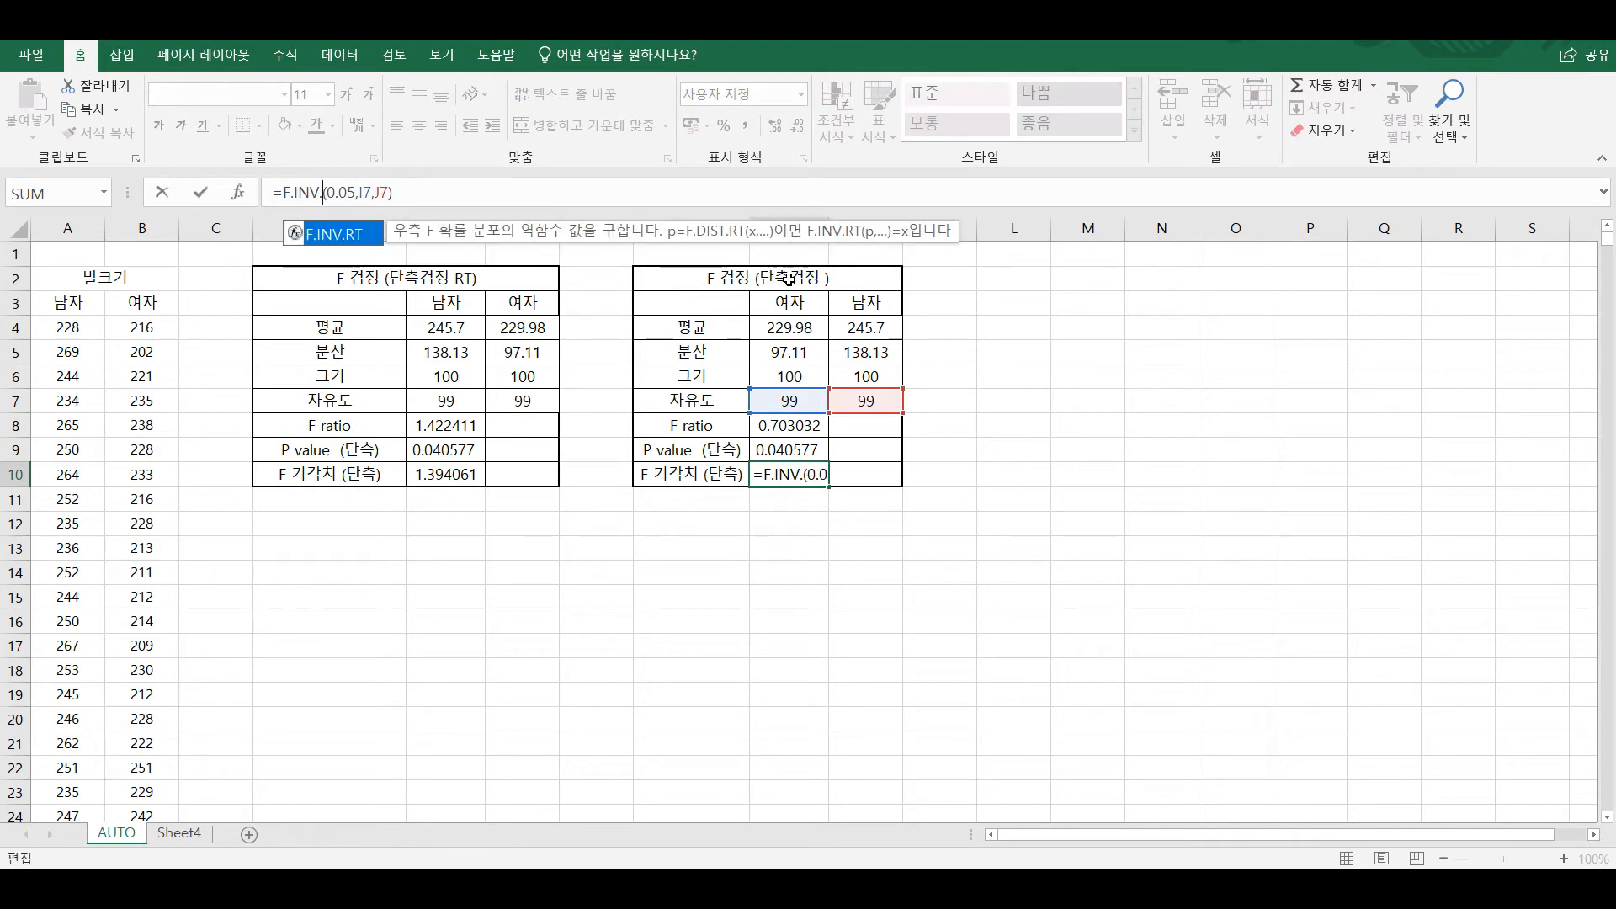
key(BackSpace)
key(Return)
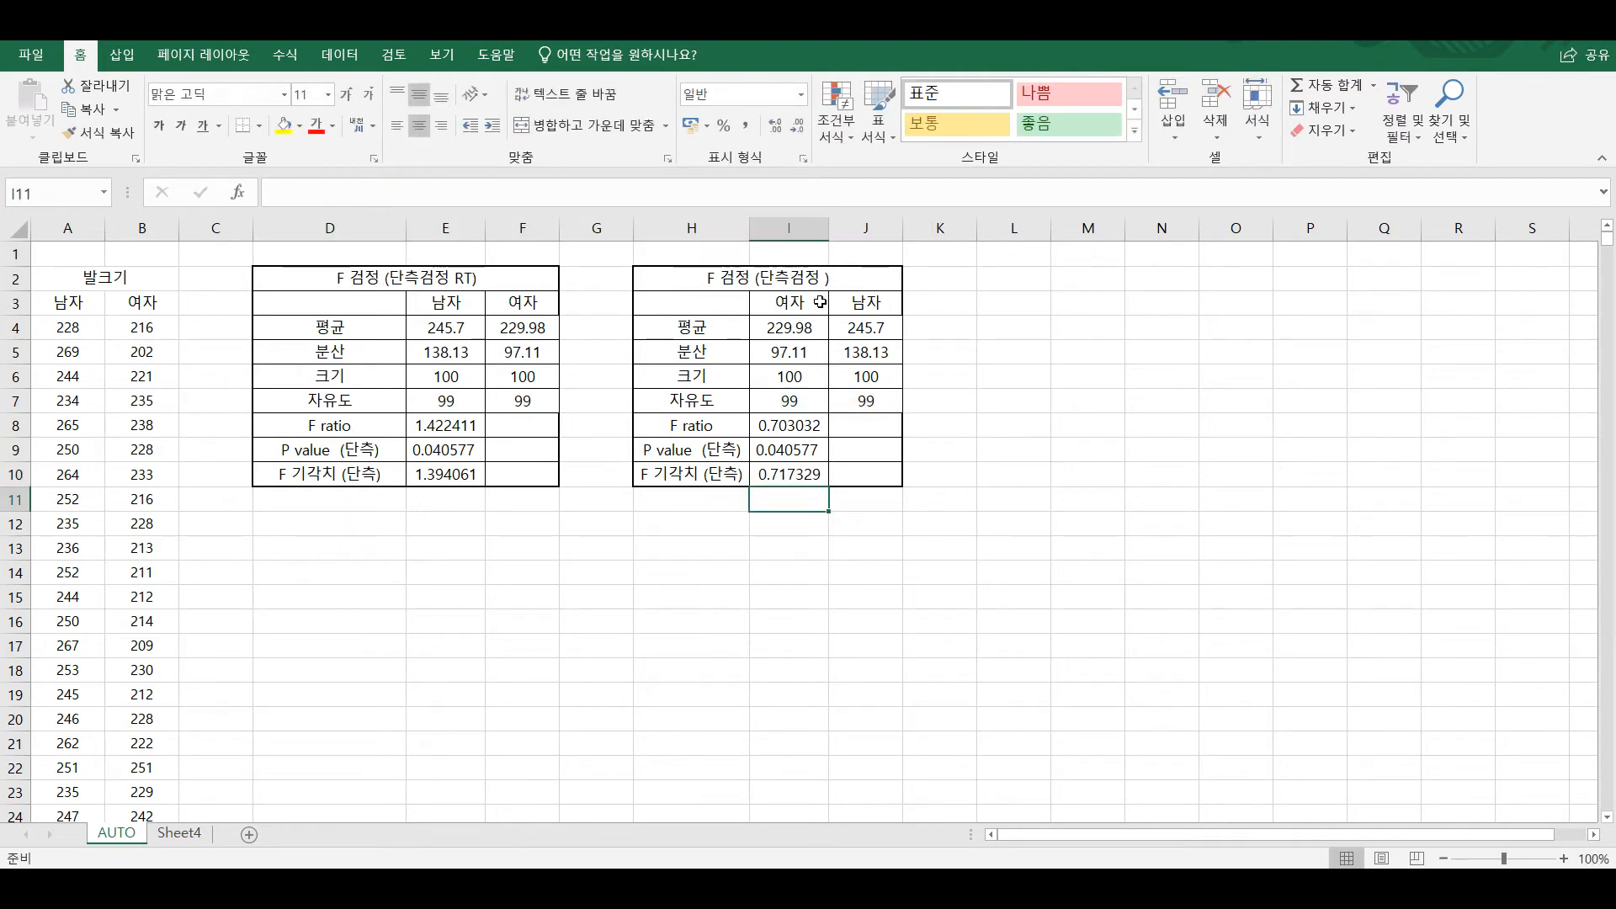
click(808, 478)
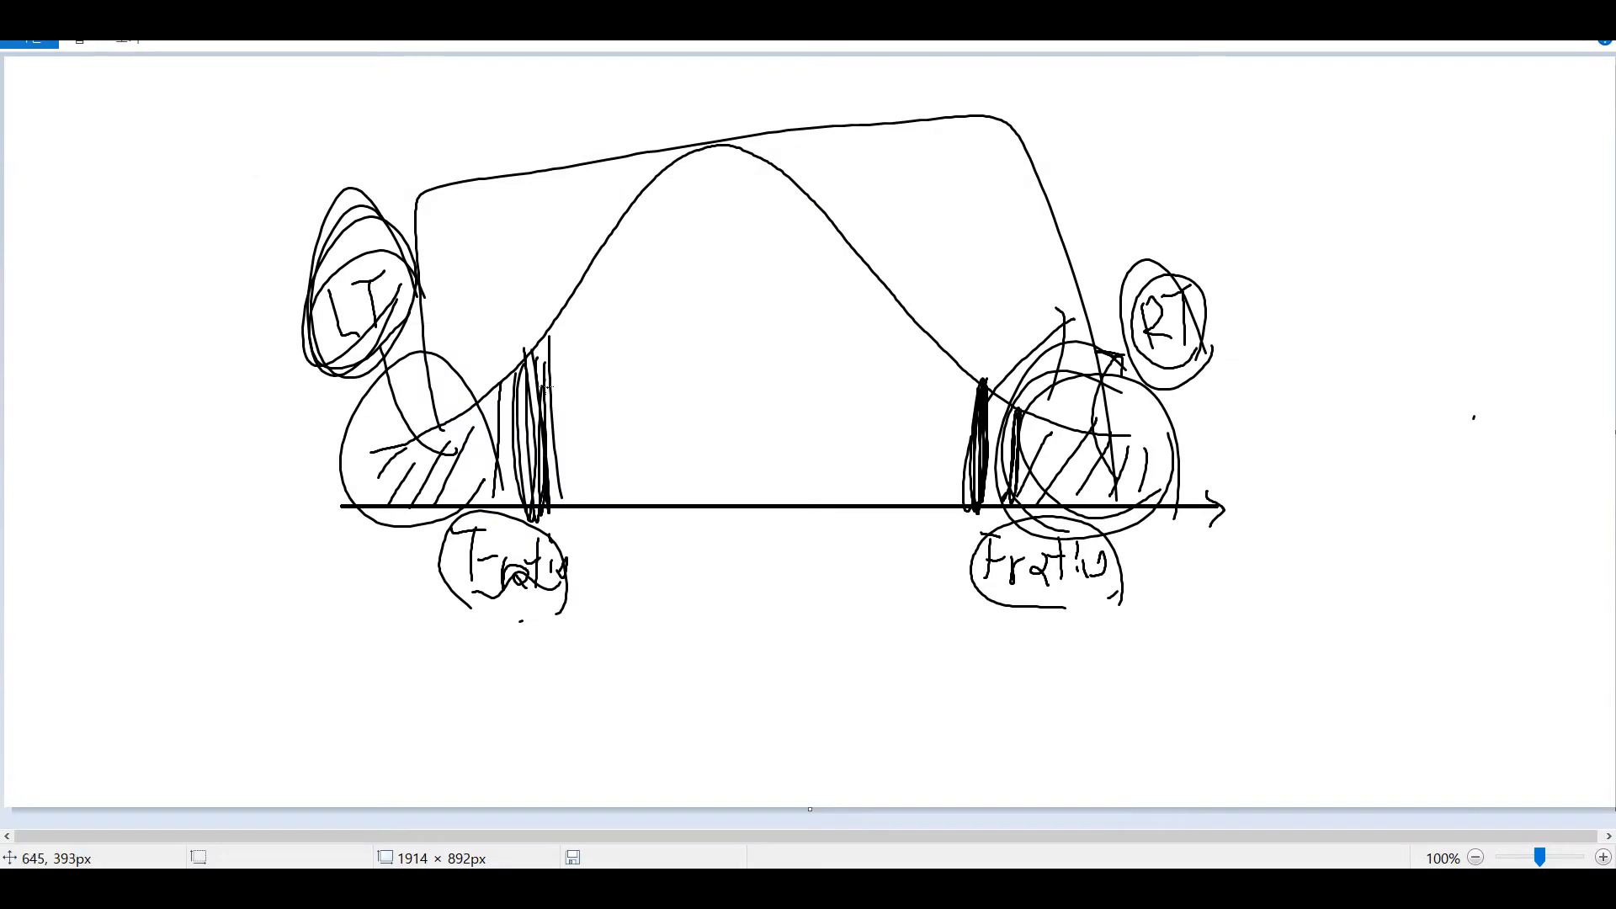
mouse_move(547, 387)
mouse_down()
mouse_move(519, 460)
mouse_move(512, 416)
mouse_up()
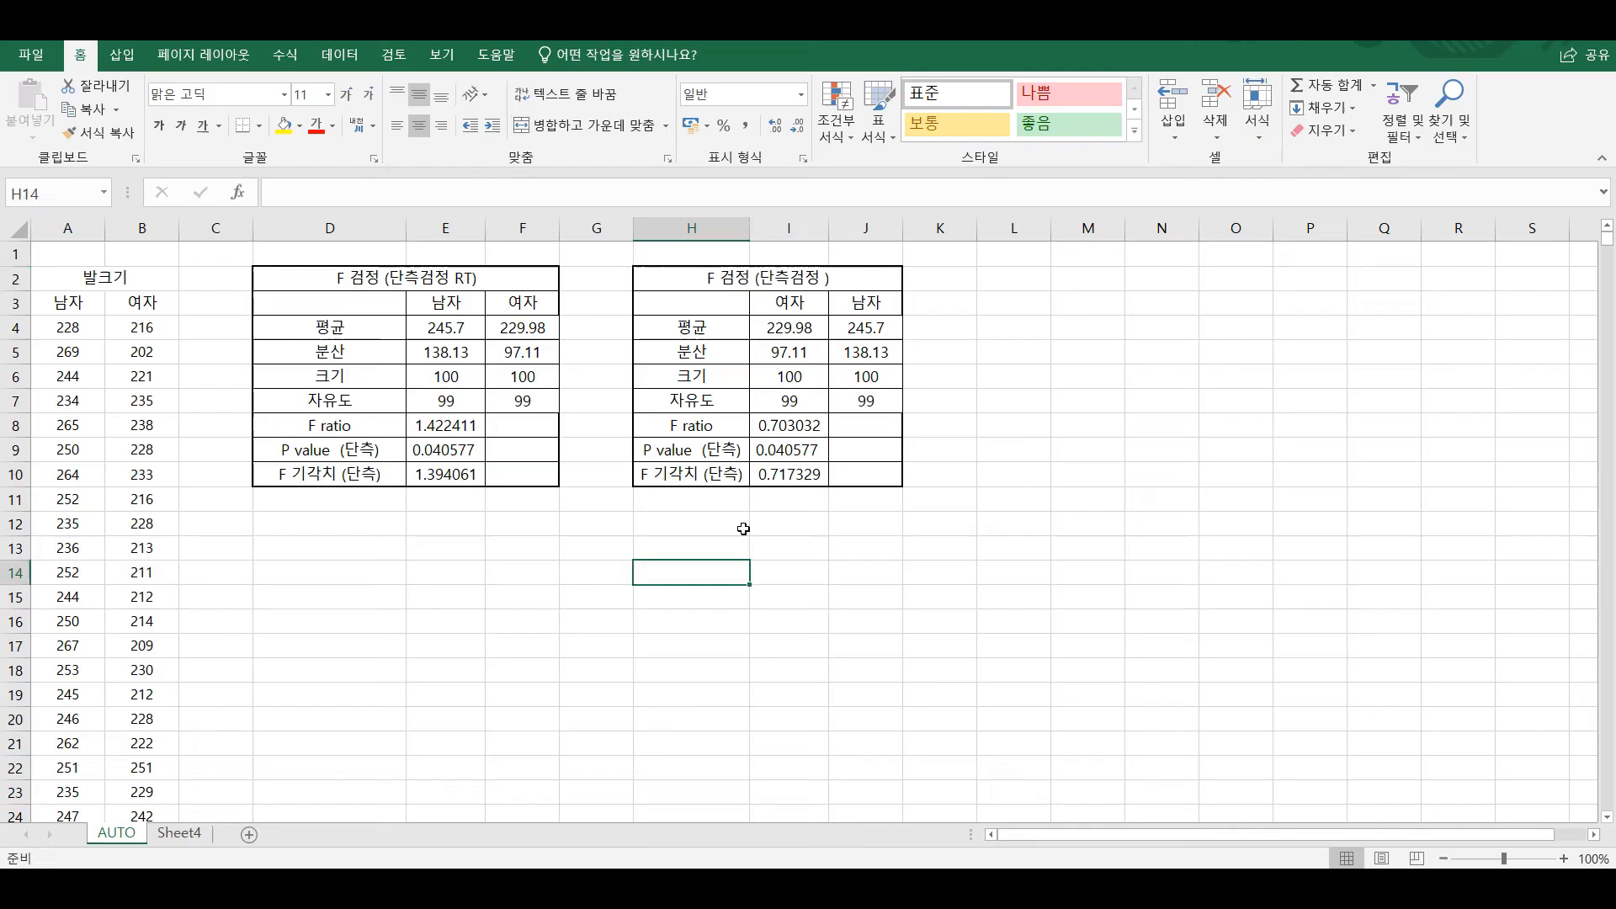
- Complete the second table's title as "F 검정 (단측검정 LT)" and fit column D's width to its contents
double_click(821, 279)
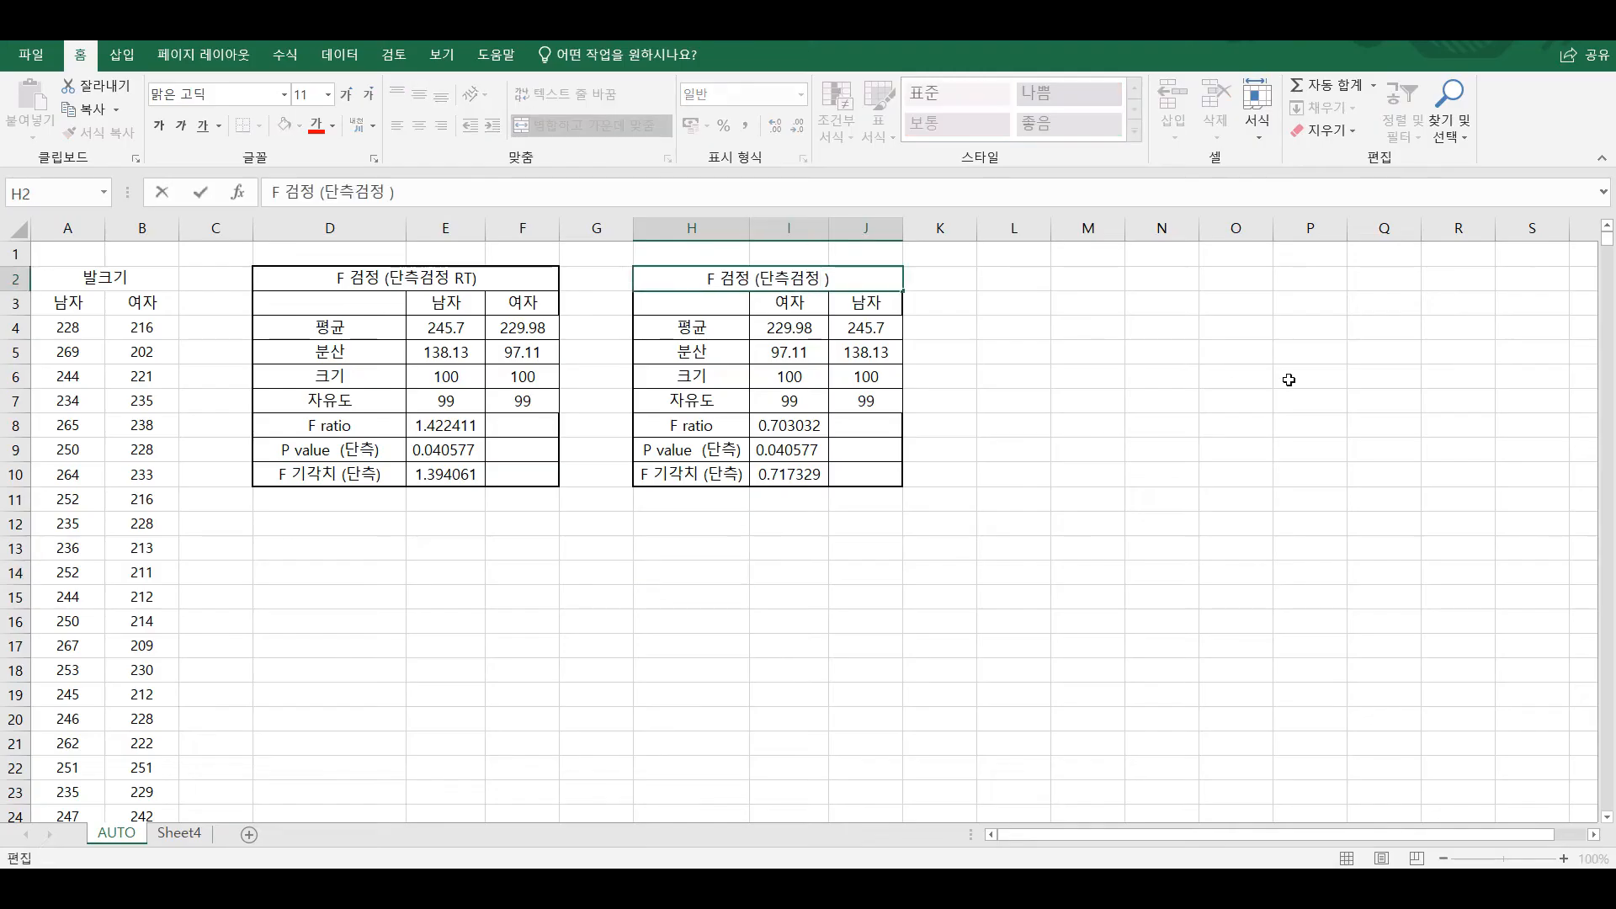
text(LT)
key(Return)
click(1123, 352)
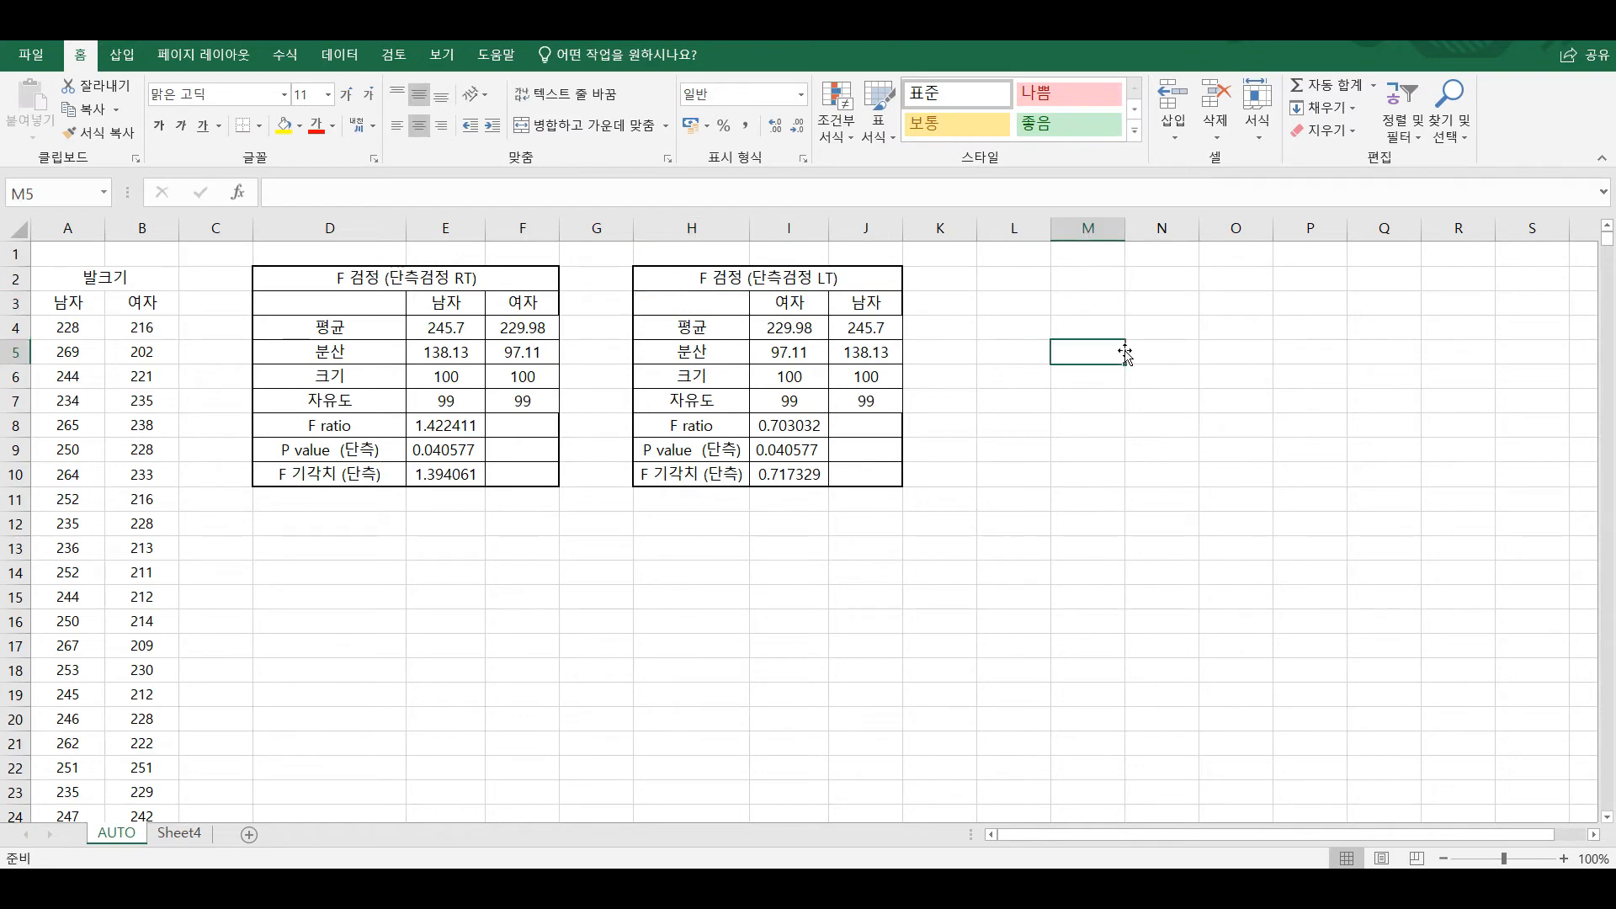
double_click(406, 228)
- Compare the F ratio, P value and critical value cells of the RT and LT tables
click(426, 417)
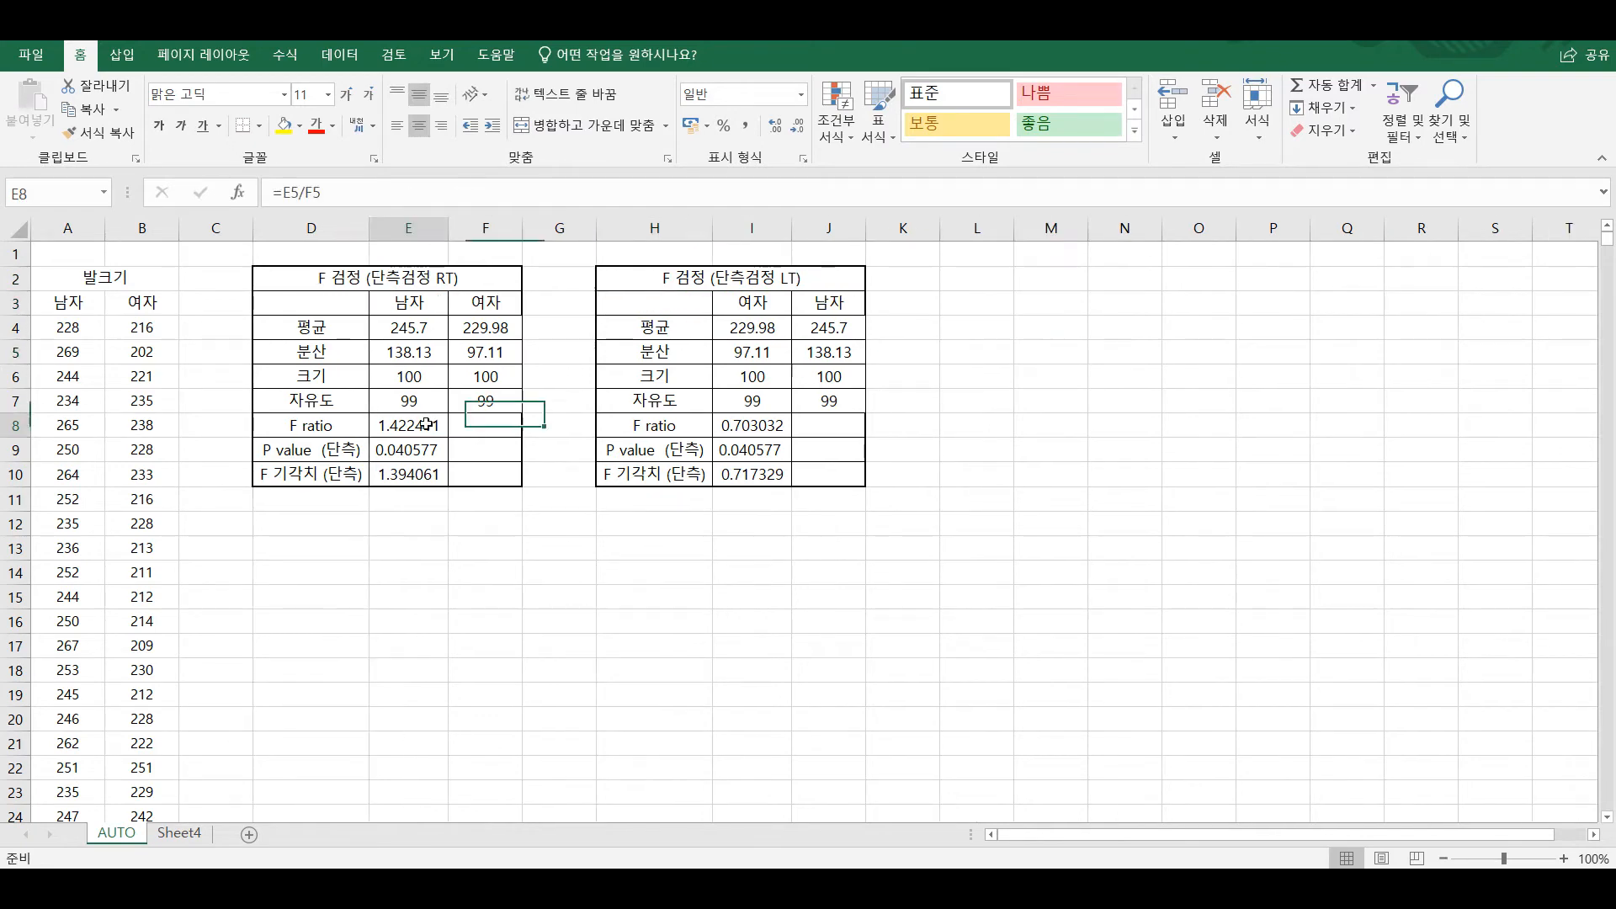
click(736, 424)
click(426, 425)
click(736, 425)
click(740, 449)
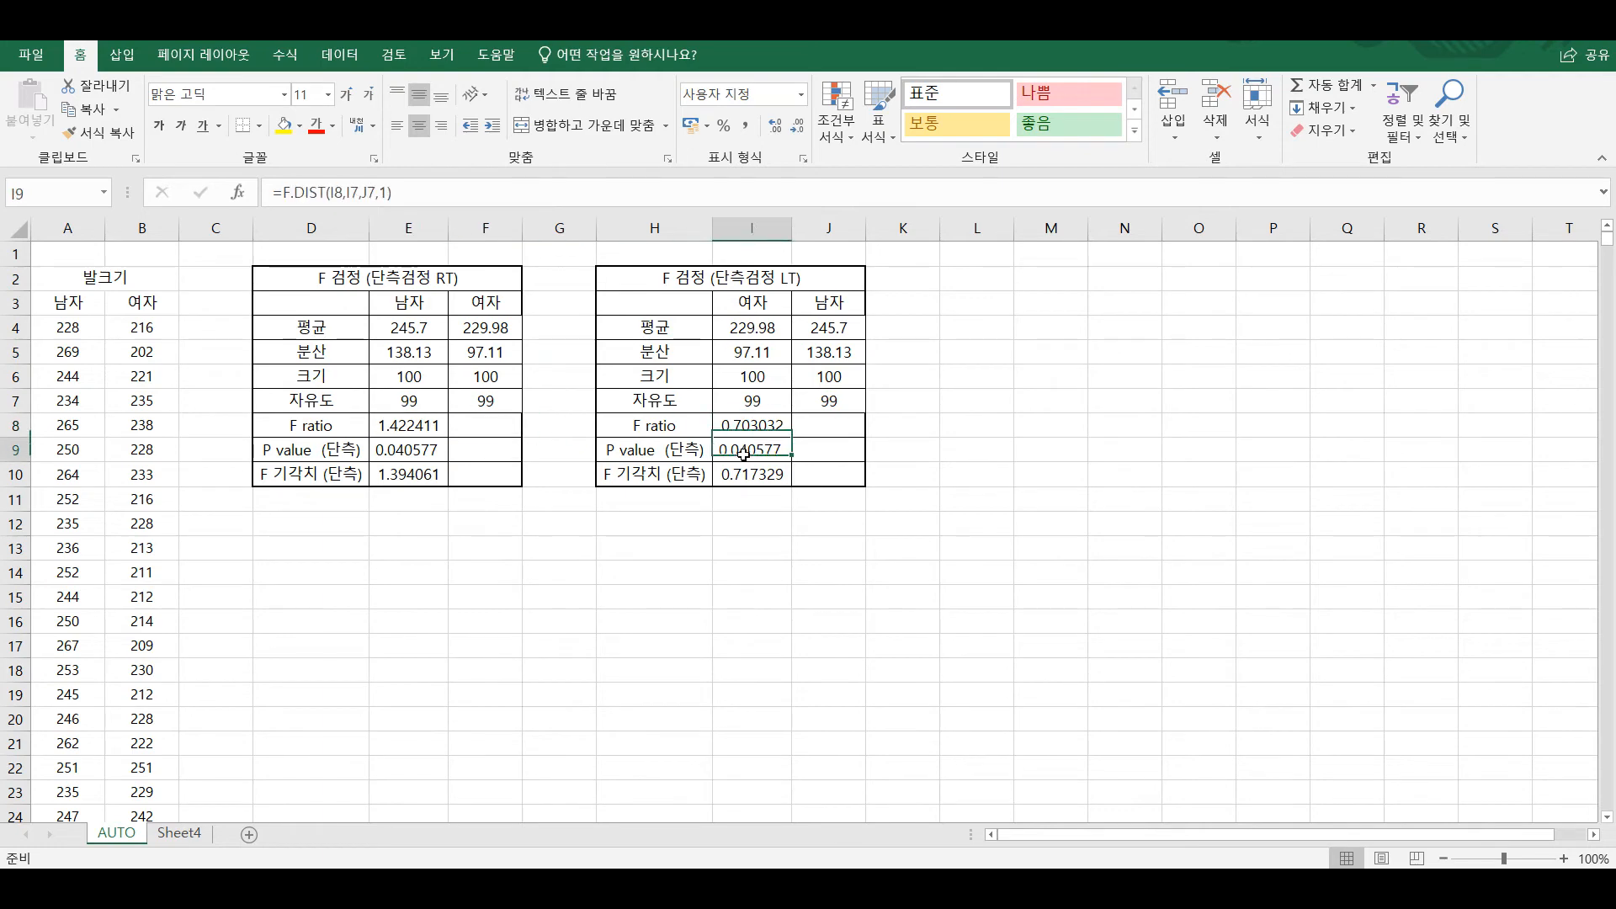
click(421, 455)
click(422, 472)
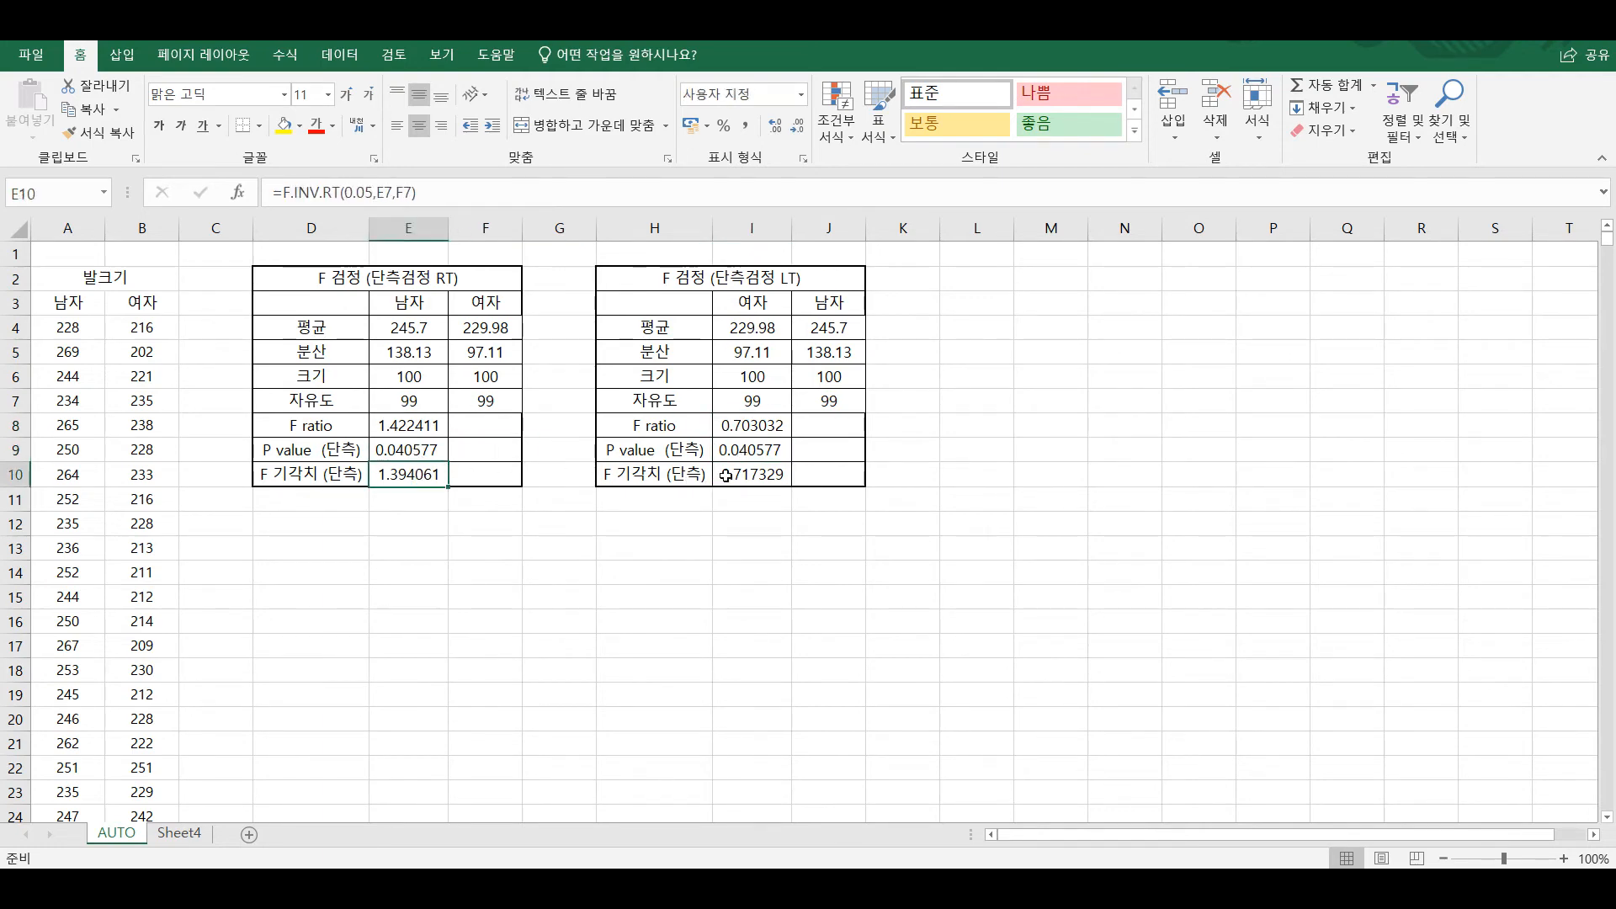
click(726, 476)
click(429, 474)
- Copy the LT table in H2:J10 and paste it at L2
drag(655, 276, 829, 474)
key(ctrl+c)
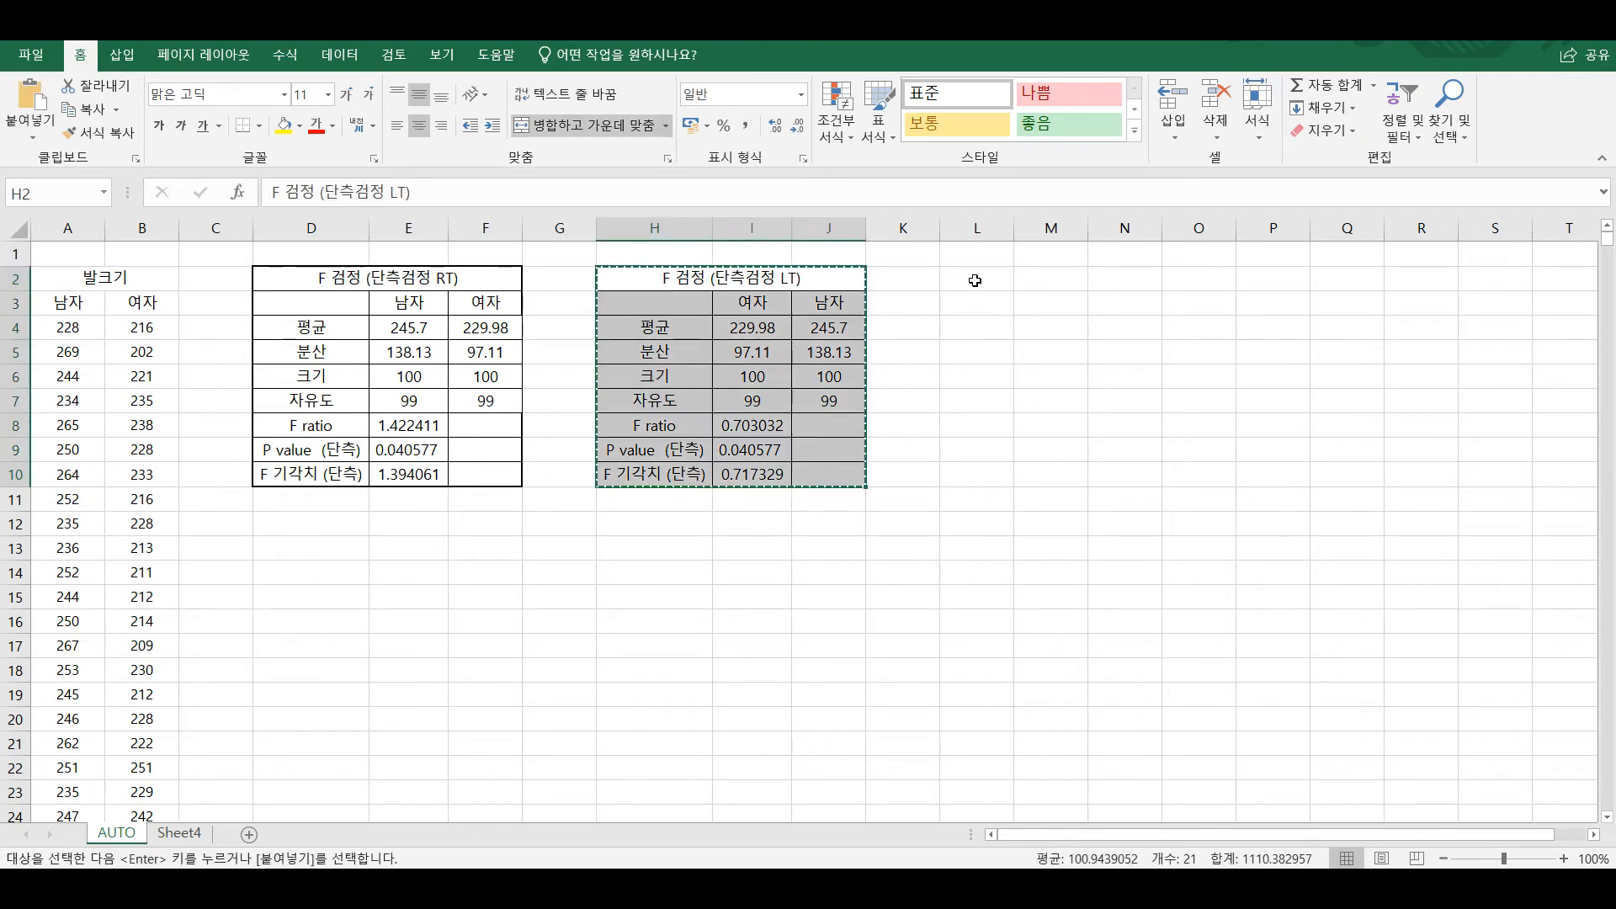
click(974, 278)
key(ctrl+v)
key(Escape)
- Retitle the copied table "F 검정 (단측검정 AUTO)" and fit its columns to their contents
double_click(1127, 284)
key(BackSpace)
key(BackSpace)
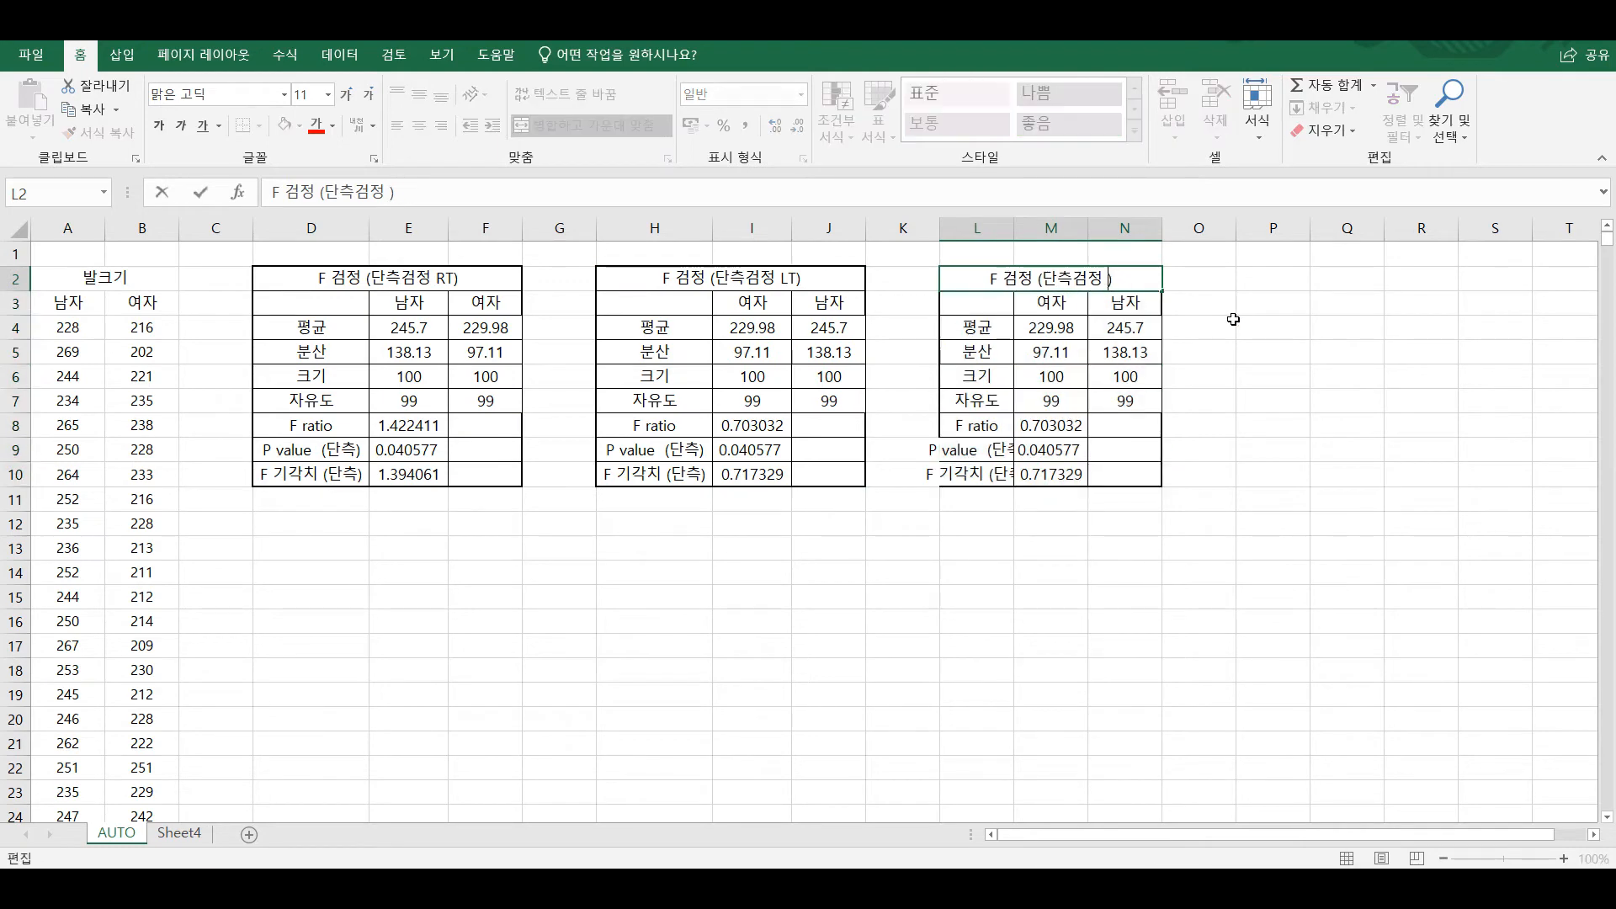
text(AUTO)
key(Return)
click(1109, 673)
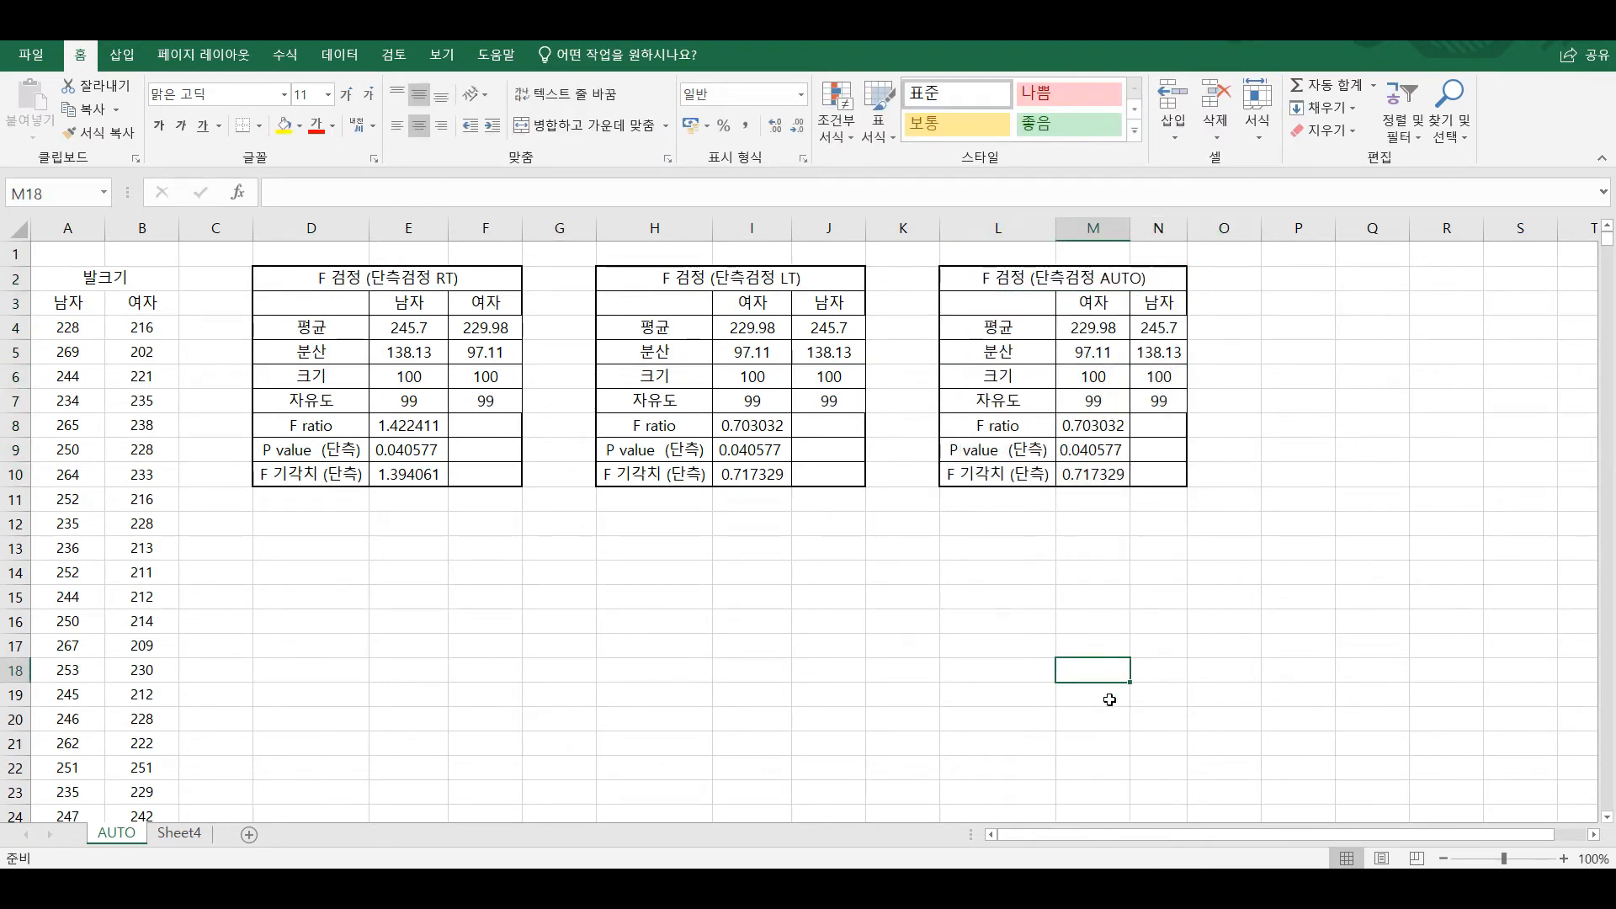
- Switch to Paint, draw dividing lines down the curve's middle with arrows toward each tail, and circle the "RT" label again
key(alt+Tab)
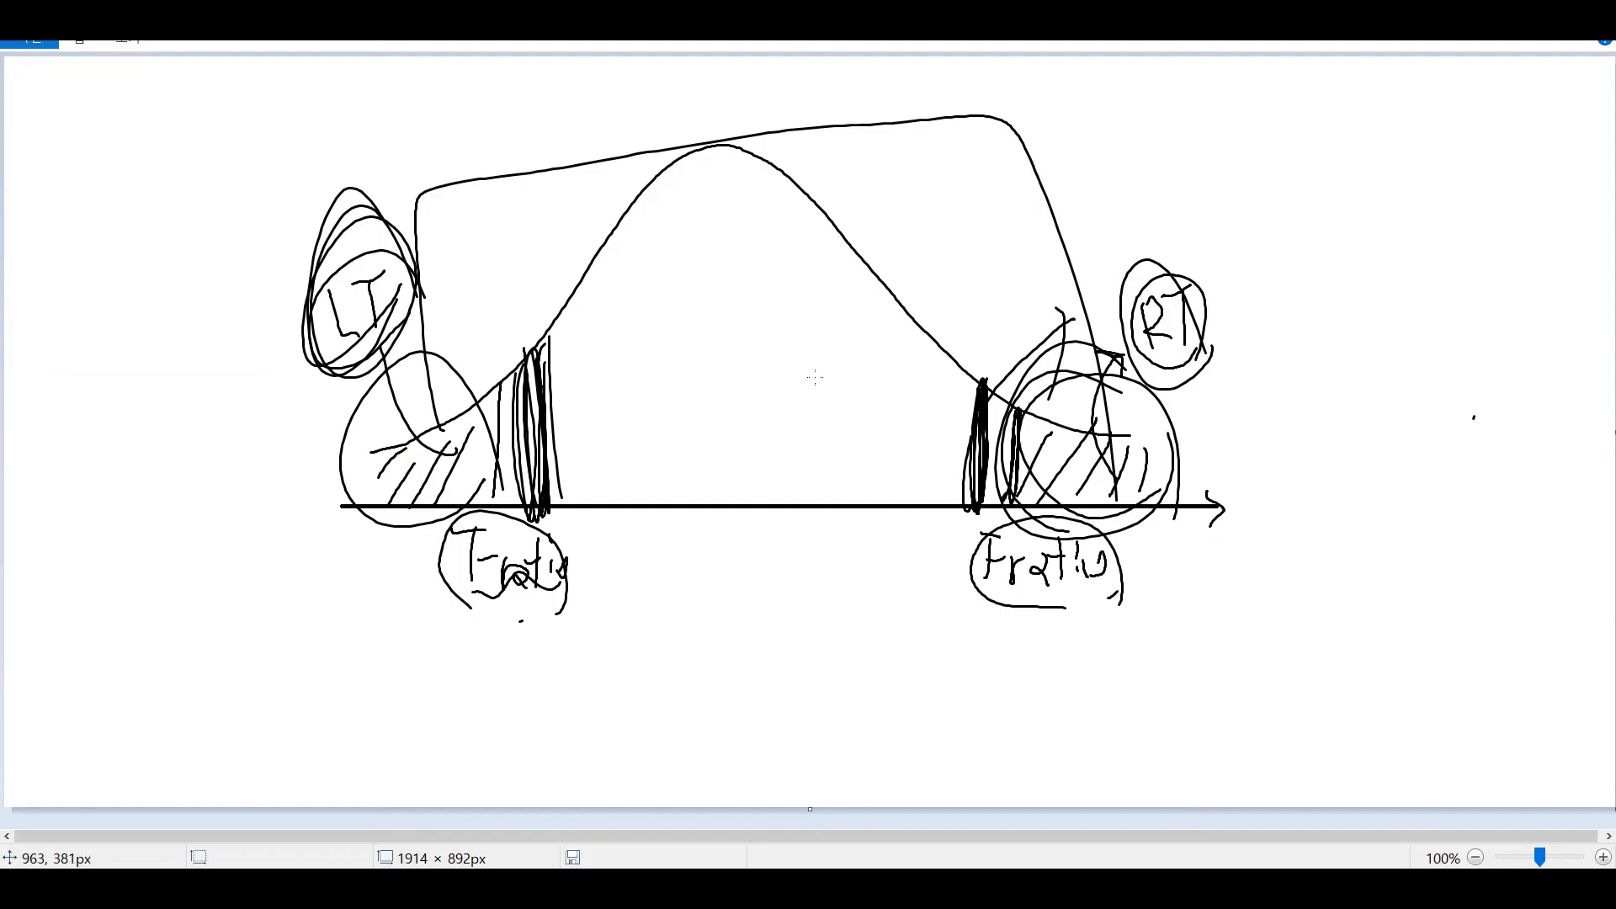
drag(748, 280, 793, 583)
drag(729, 106, 735, 148)
drag(714, 110, 764, 699)
mouse_move(810, 598)
mouse_down()
mouse_move(915, 551)
mouse_move(909, 608)
mouse_up()
mouse_move(1153, 357)
mouse_down()
mouse_move(1209, 296)
mouse_move(1218, 336)
mouse_up()
drag(723, 662, 619, 636)
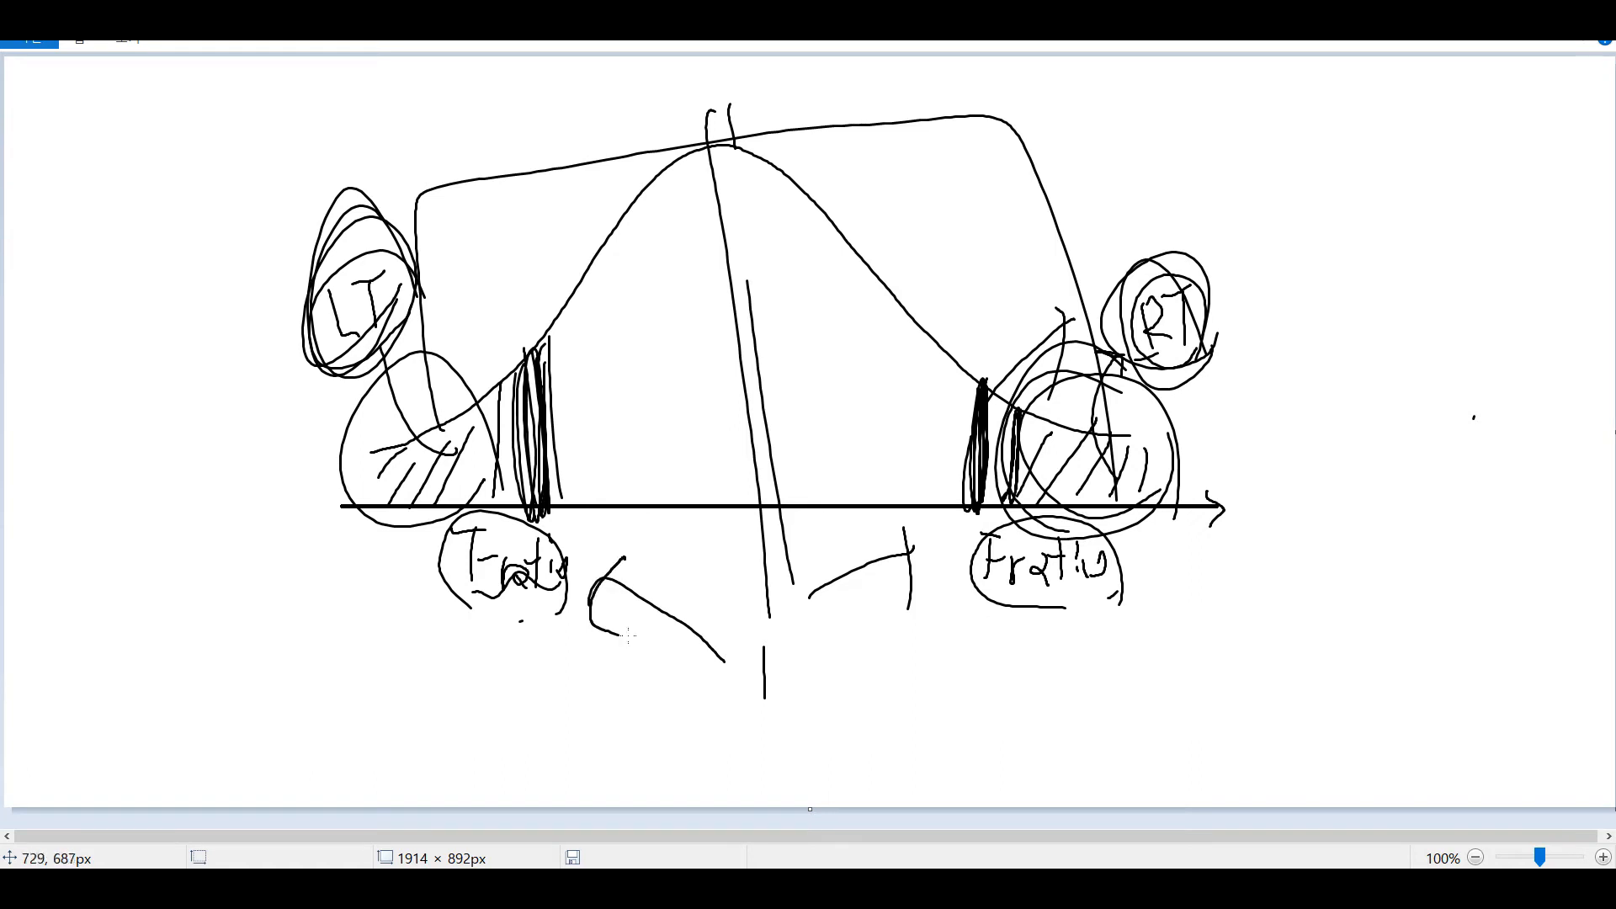
- Switch back to Excel and prefix the AUTO table's P value formula in M9 with IF(M8>1,1,0)*
drag(436, 291, 429, 307)
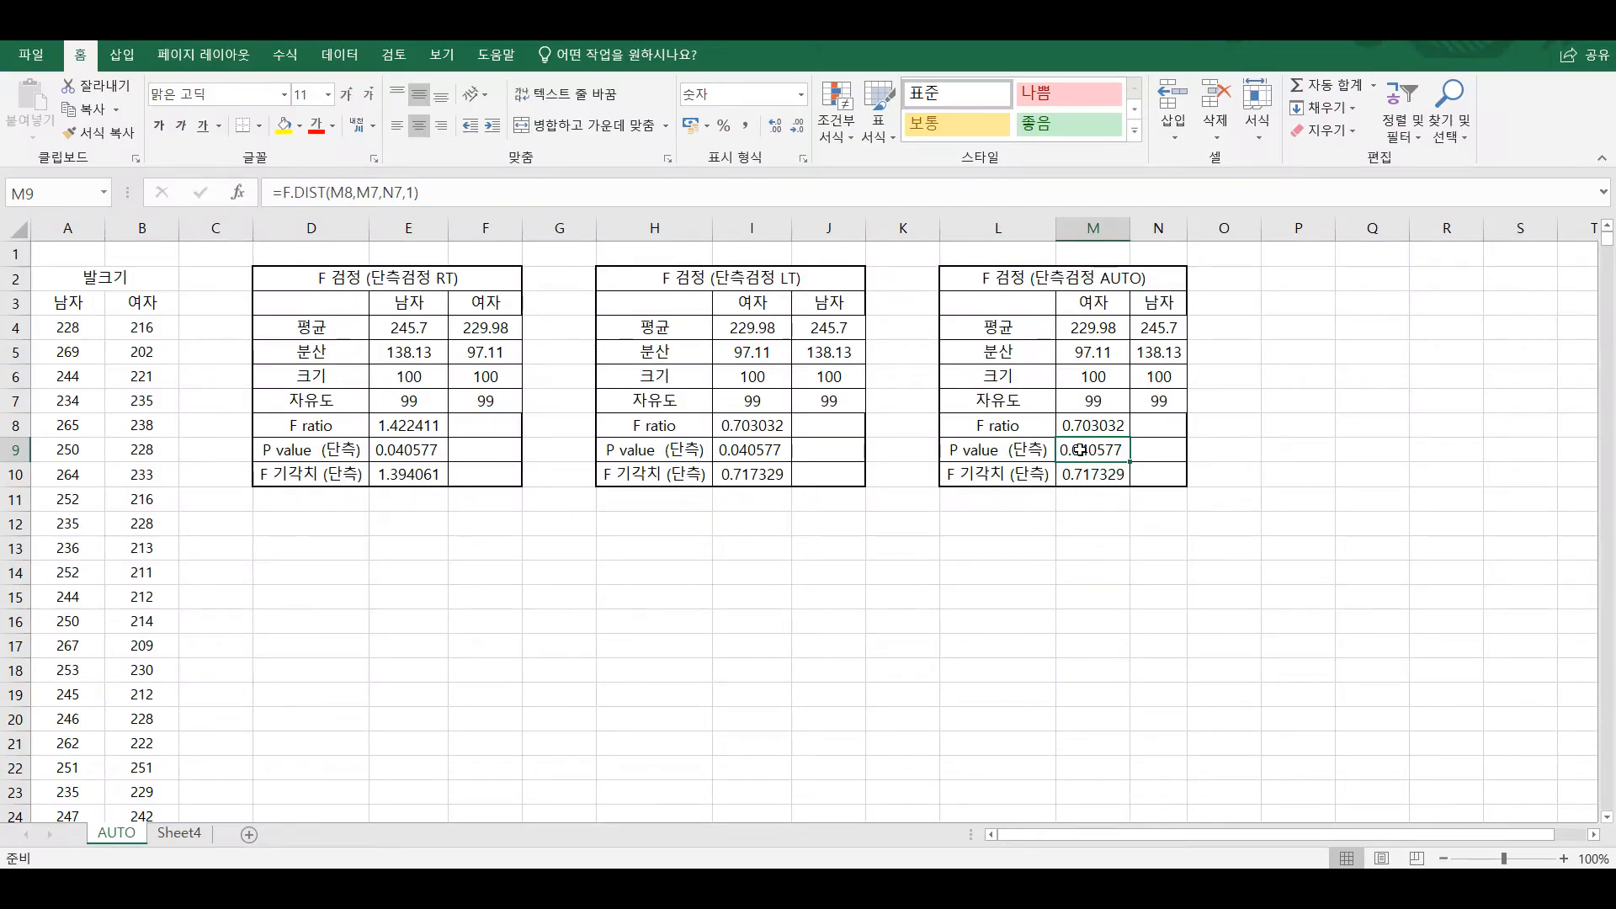
click(283, 194)
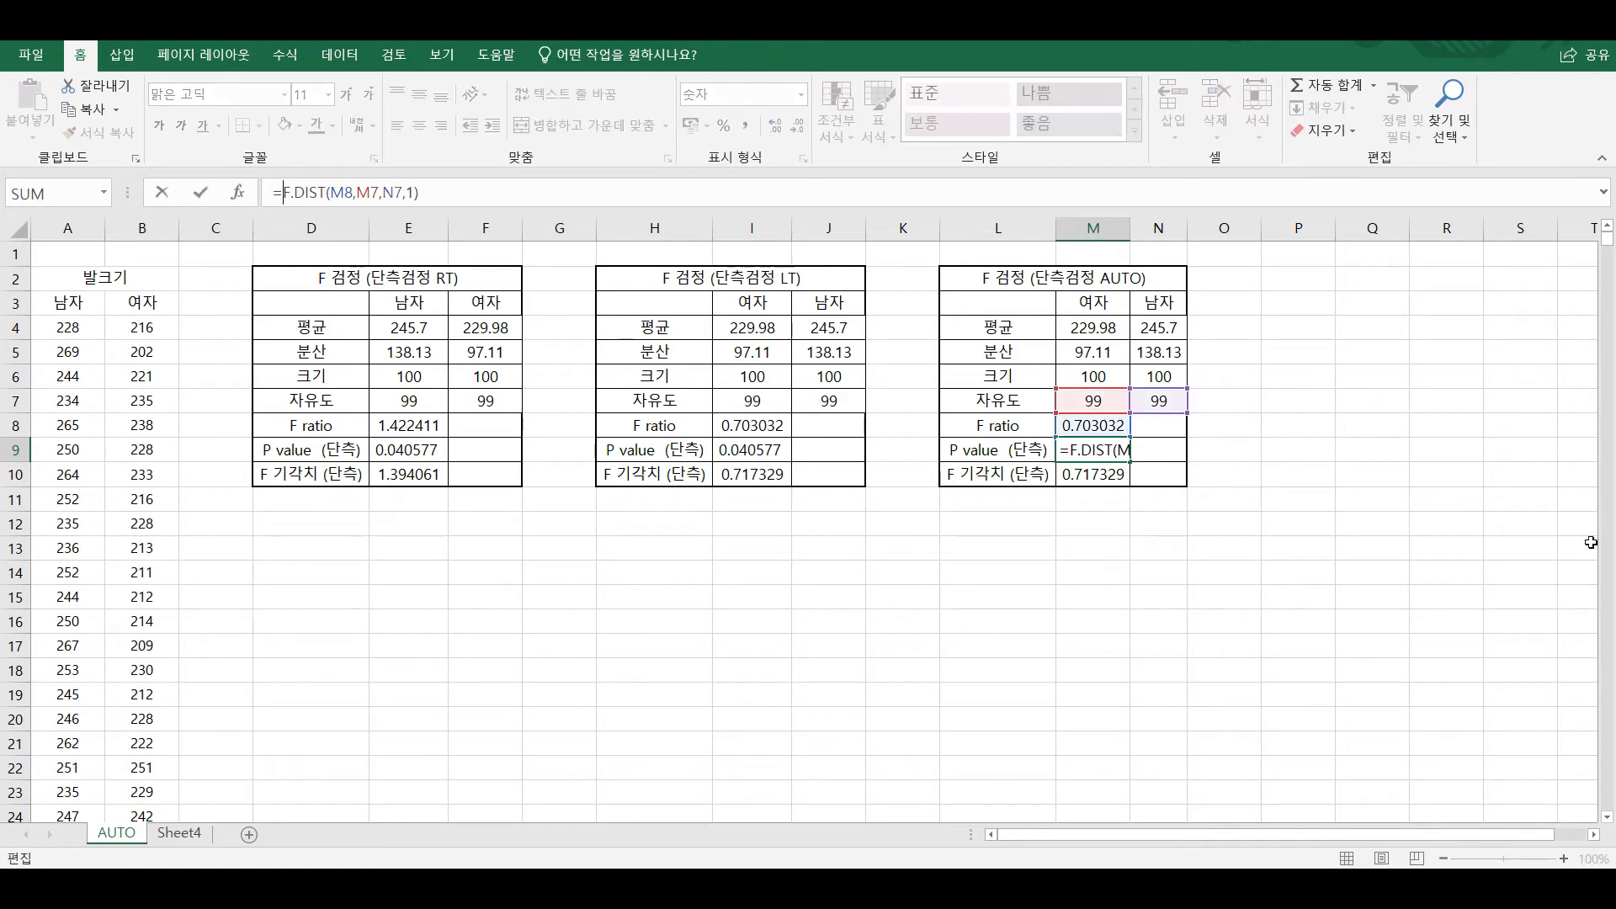
text(IF()
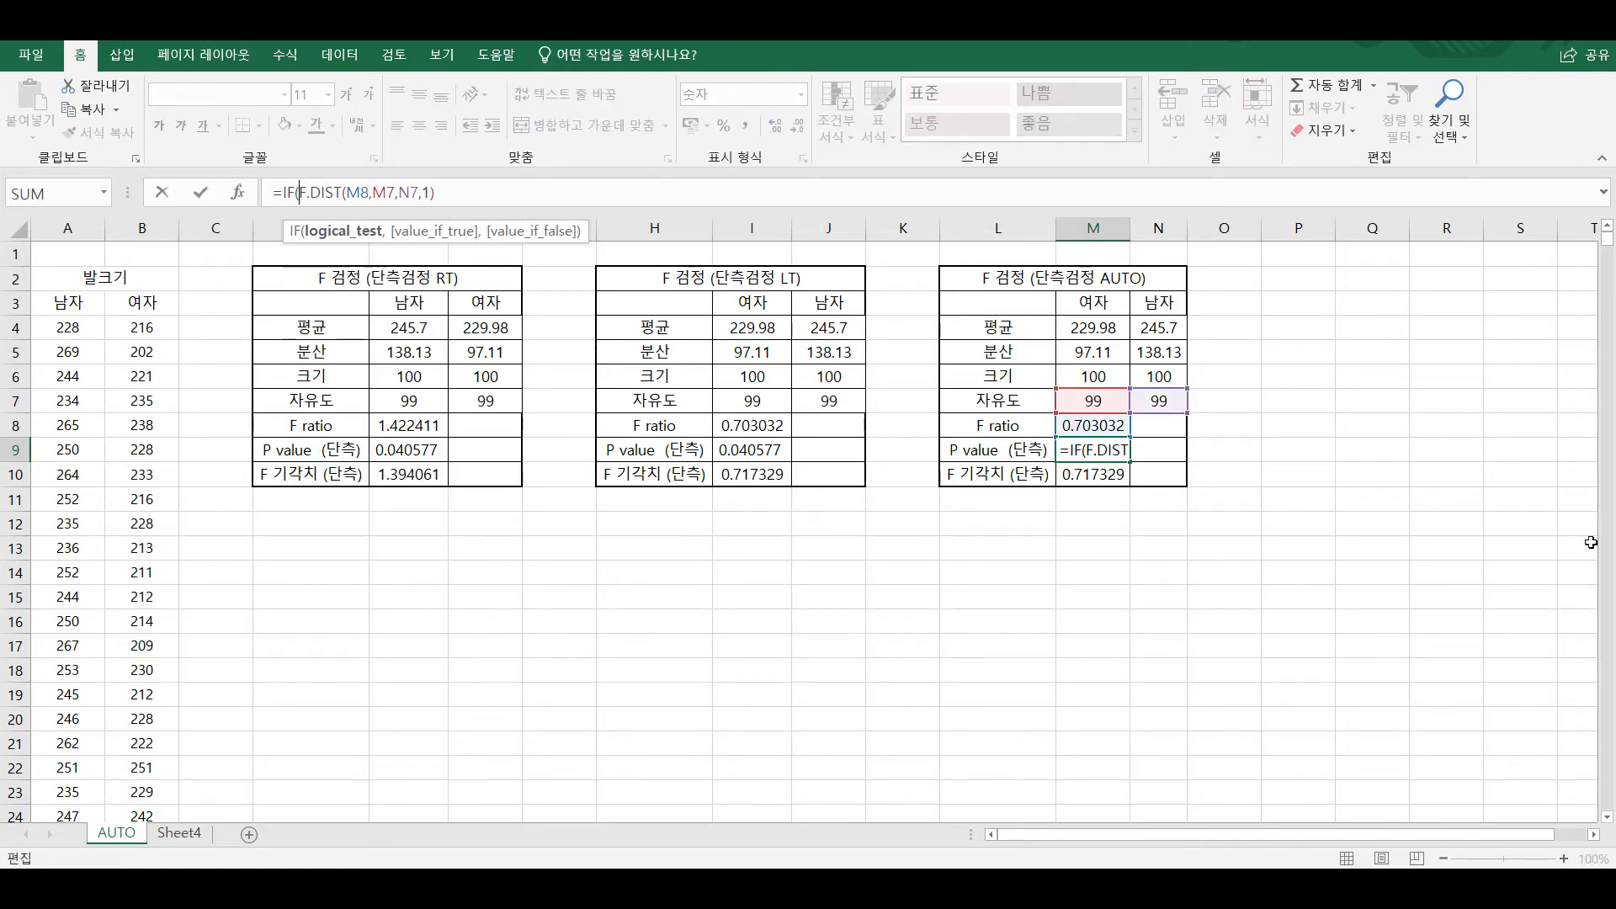
click(1078, 427)
text(>1,)
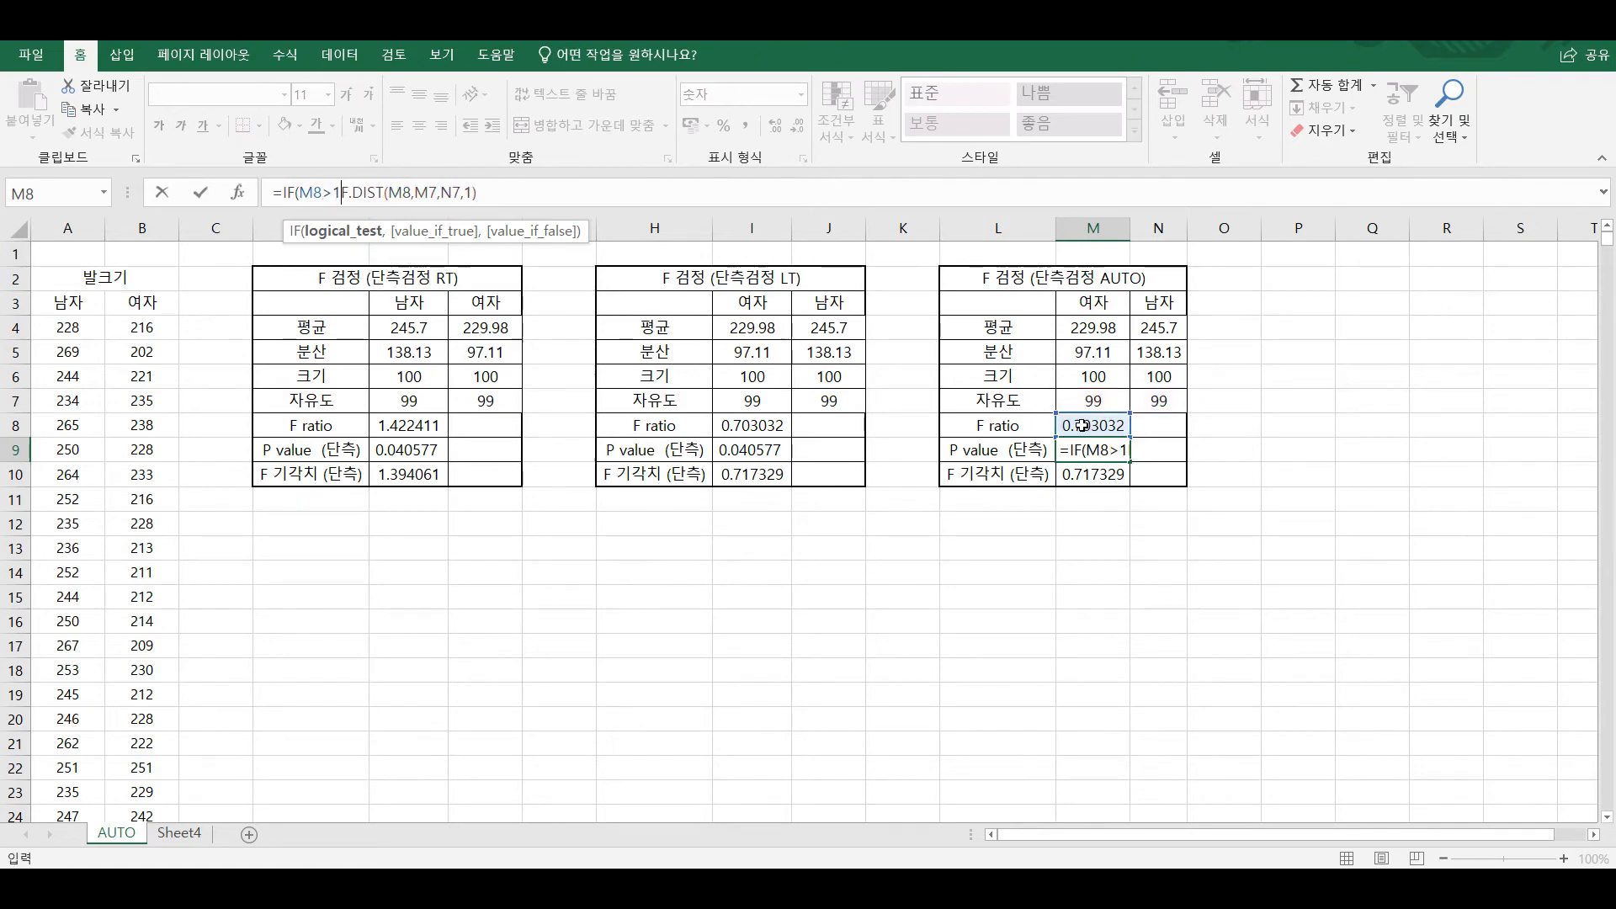
text(1,)
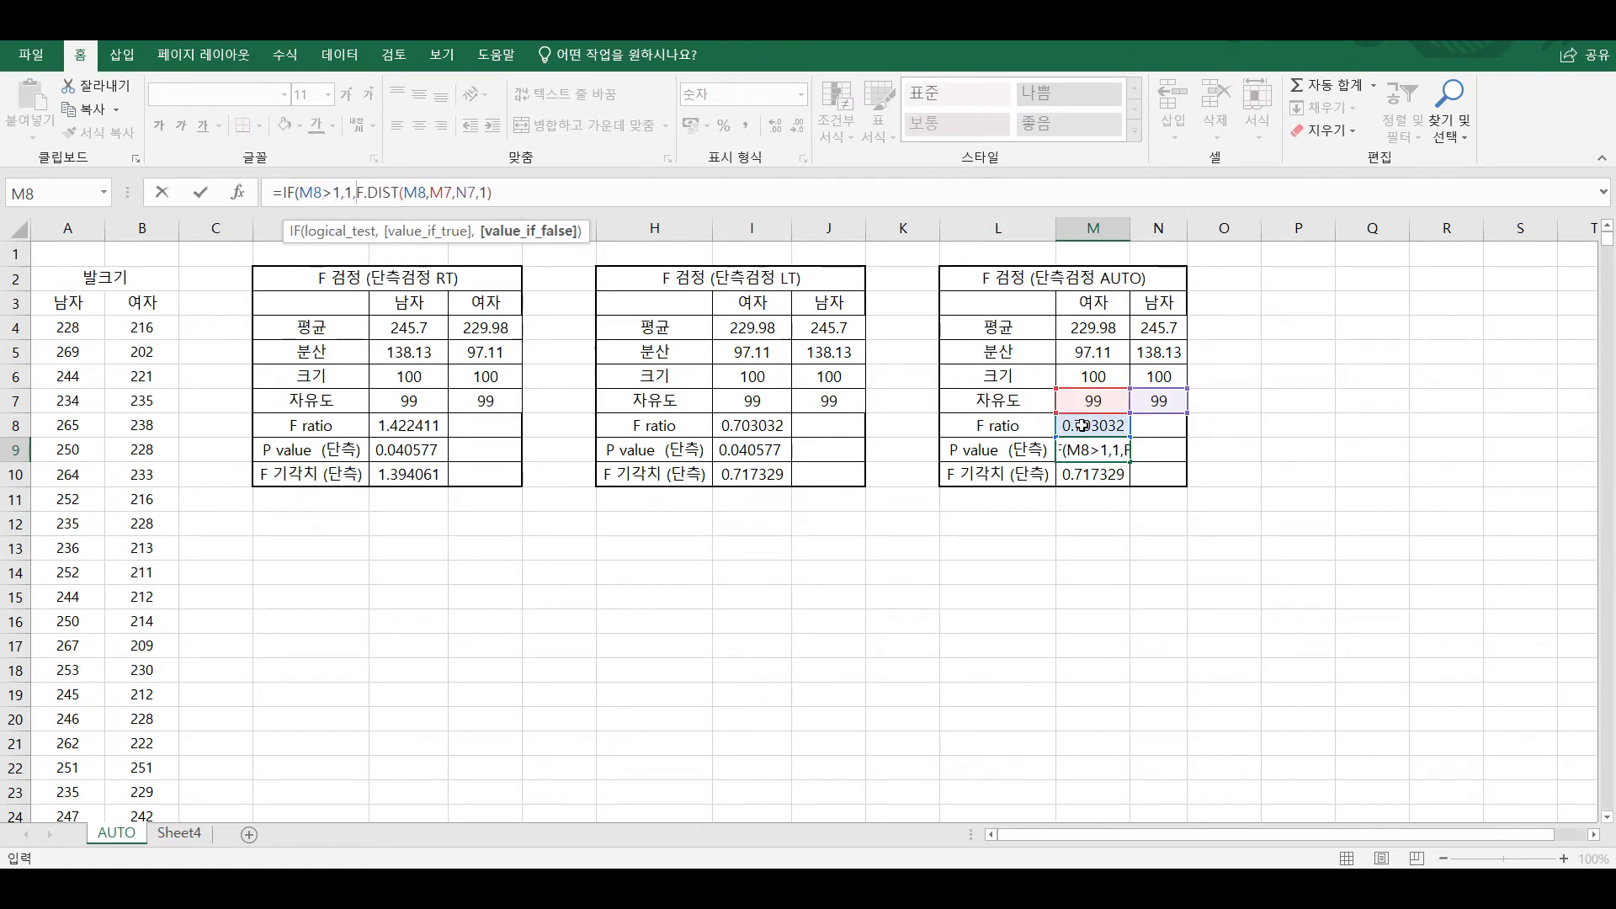
text(0)
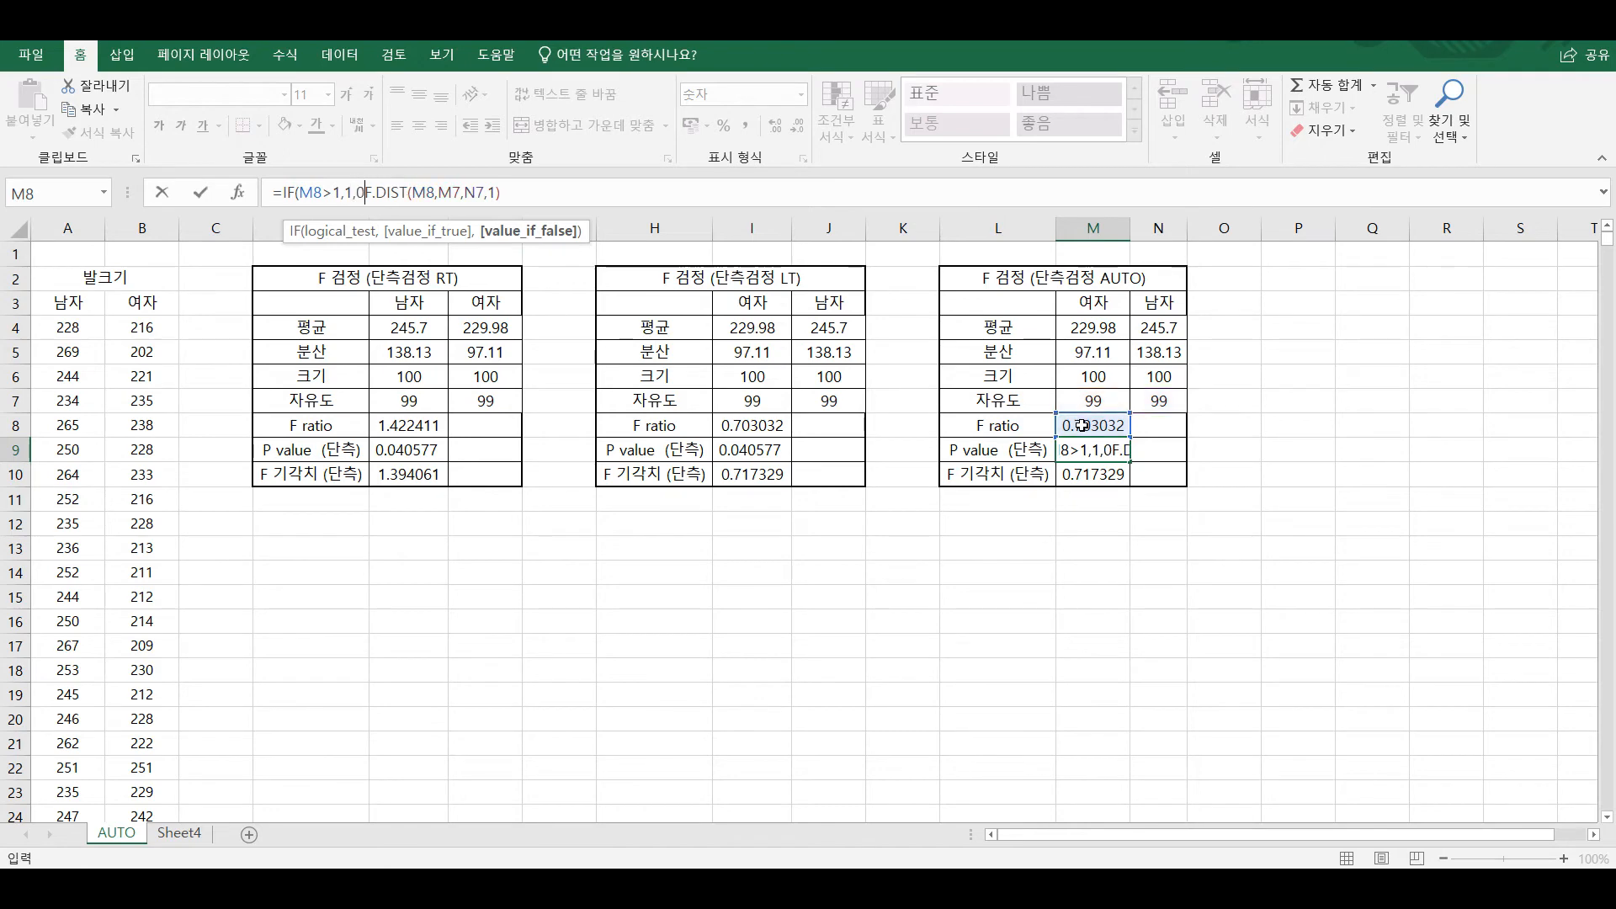
text()*)
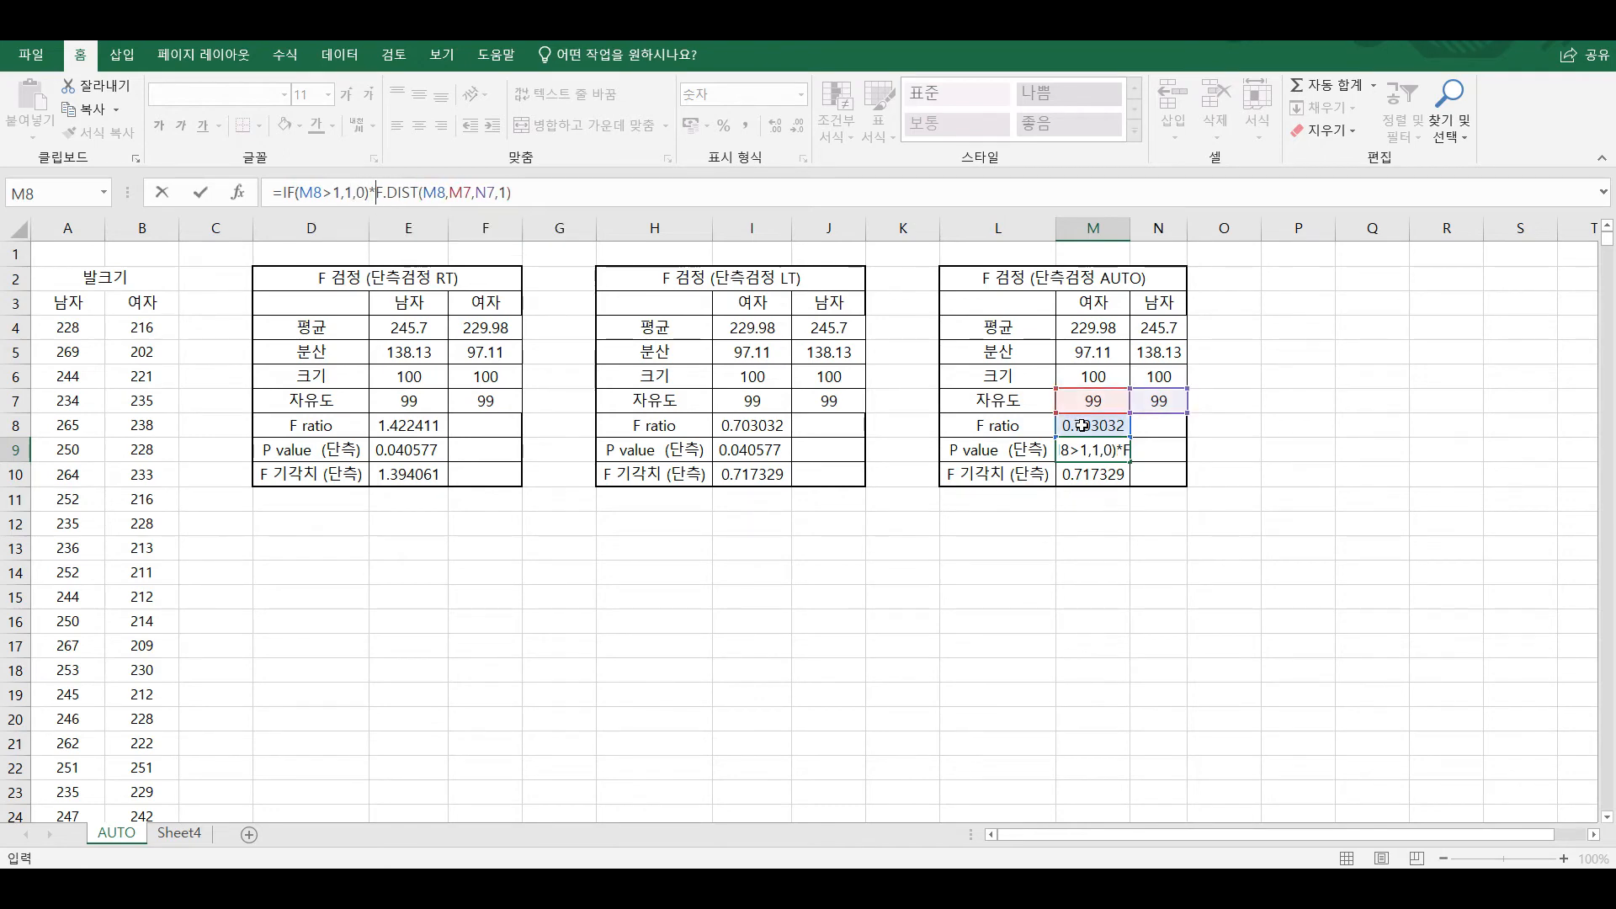
- Append a copy of the conditional term to the M9 formula as +IF(M8<1,1,0)*F.DIST(M8,M7,N7,1)
drag(511, 192, 291, 187)
key(ctrl+c)
click(537, 199)
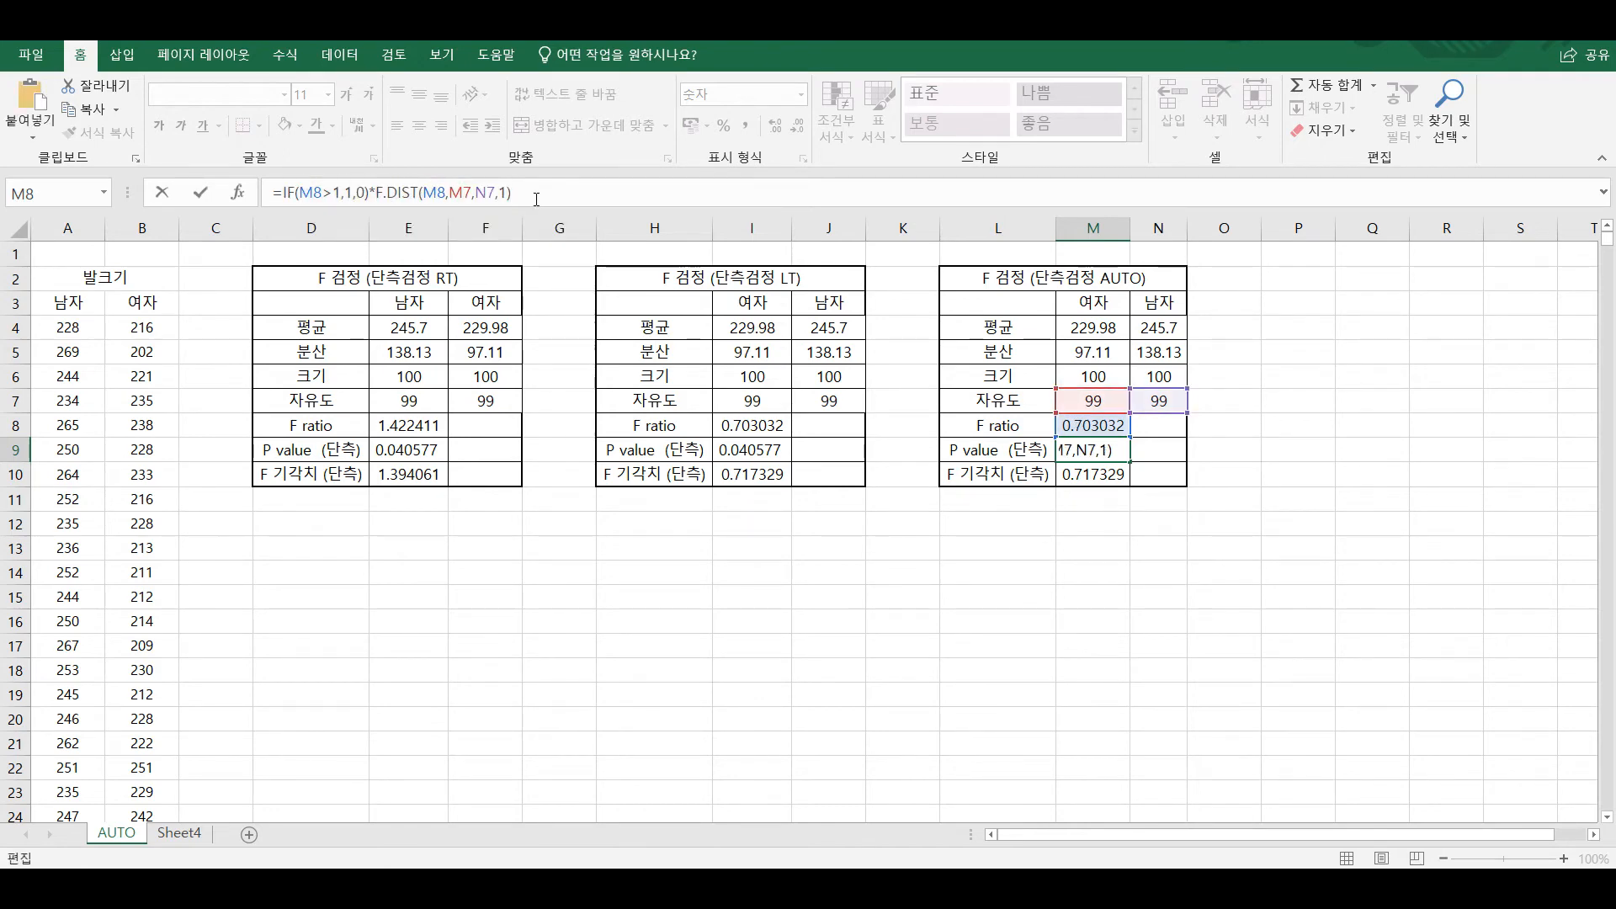
text(+I)
key(ctrl+v)
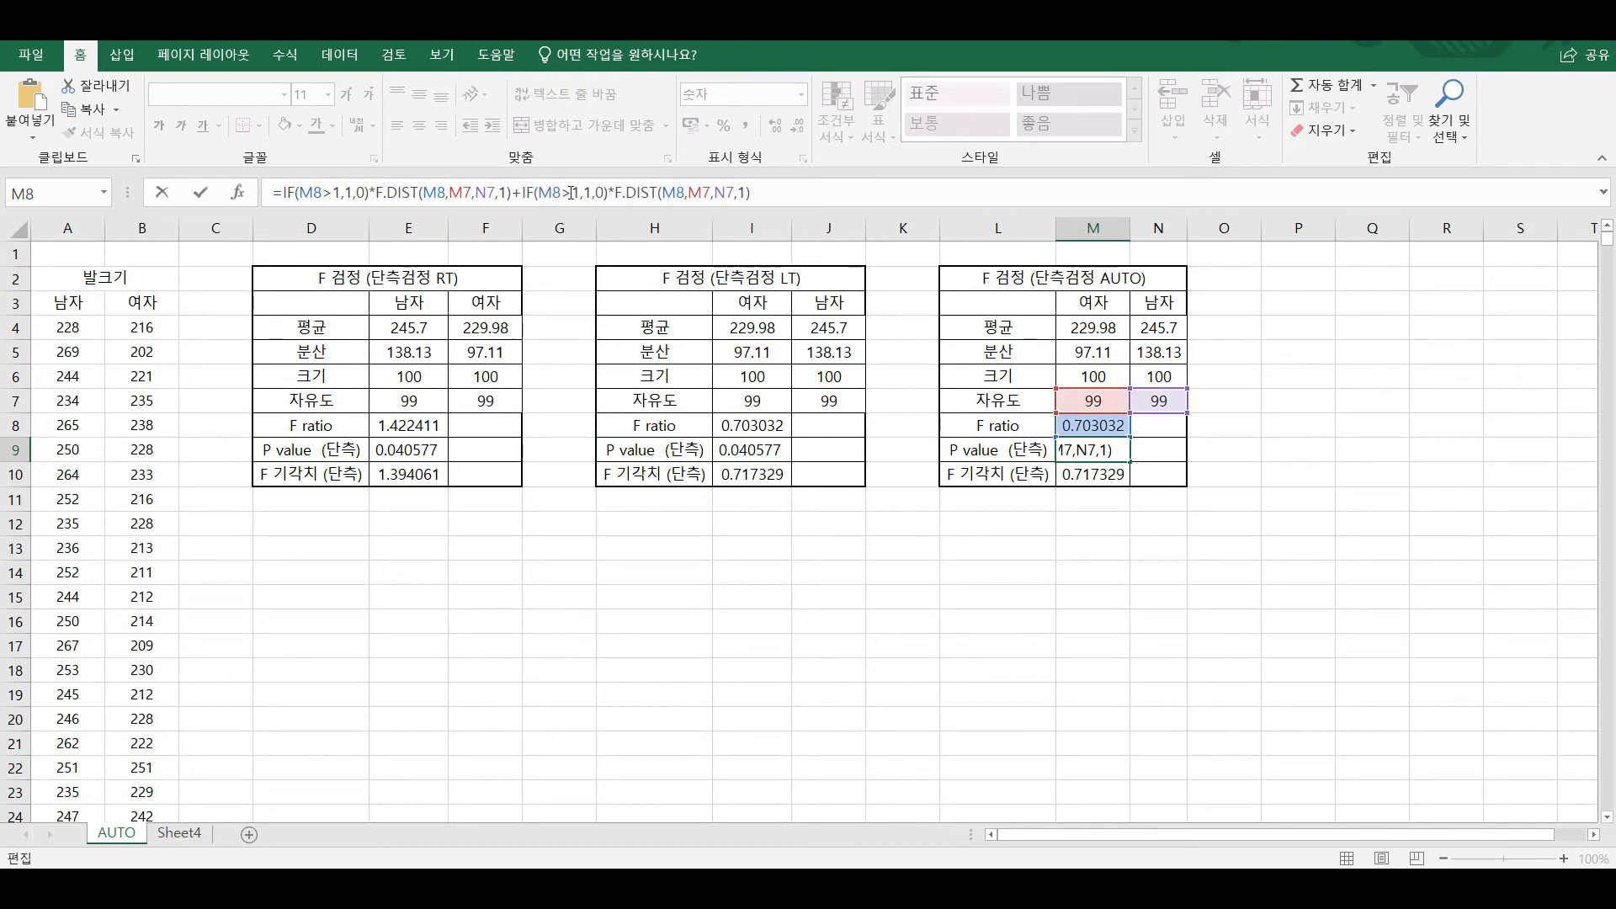
click(571, 192)
key(BackSpace)
text(<)
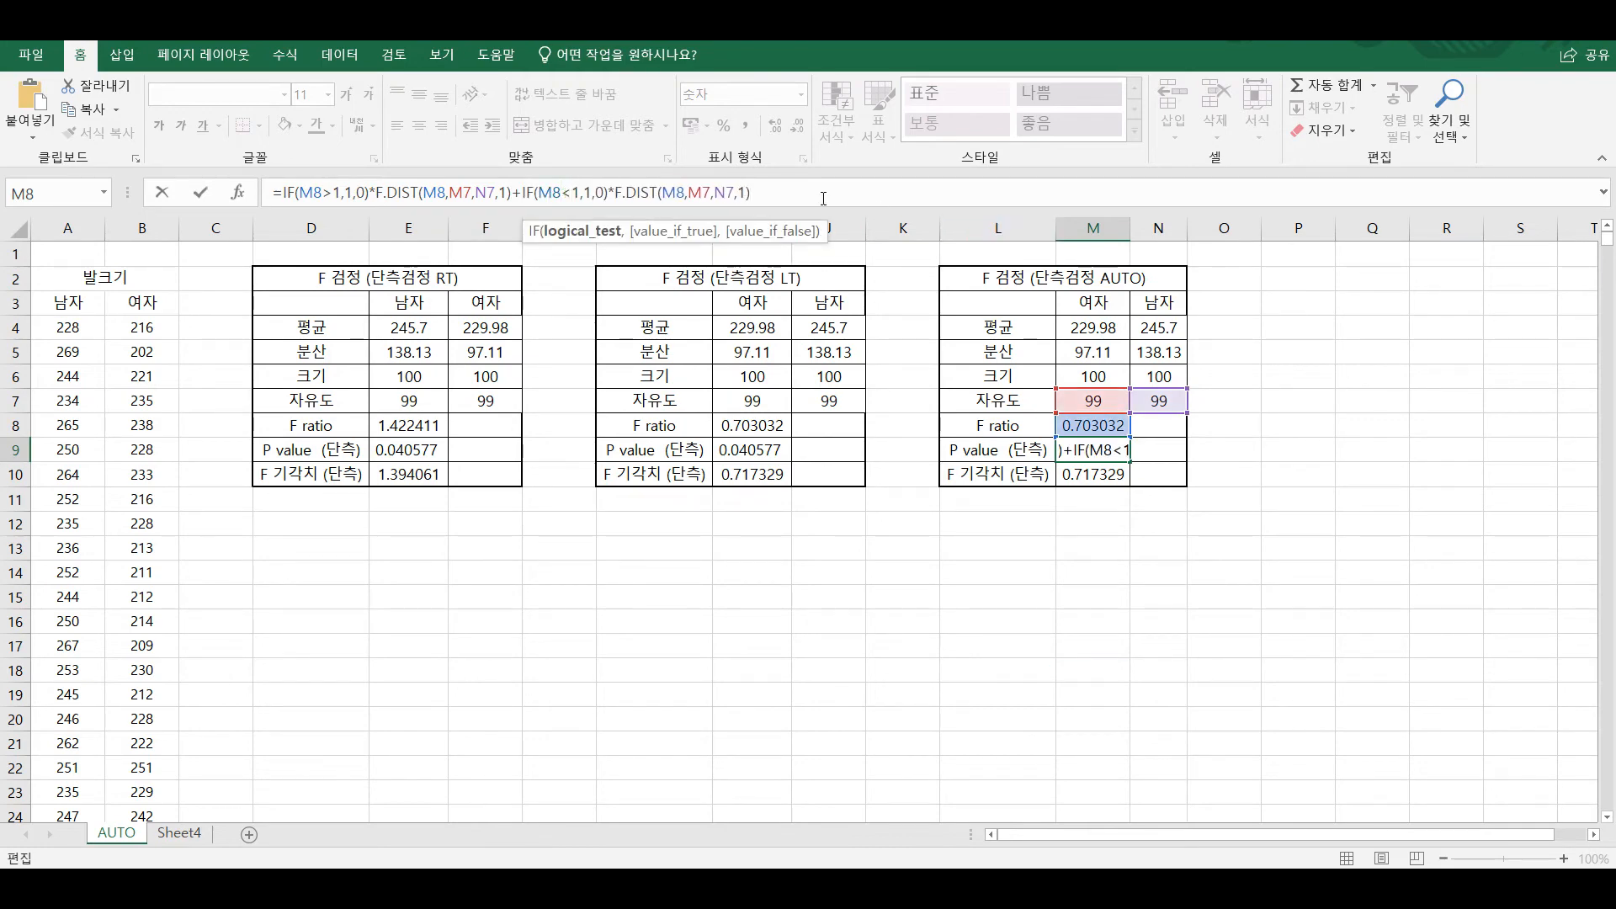
- Change the first term's function to F.DIST.RT(M8,M7,N7), removing its cumulative argument
click(426, 191)
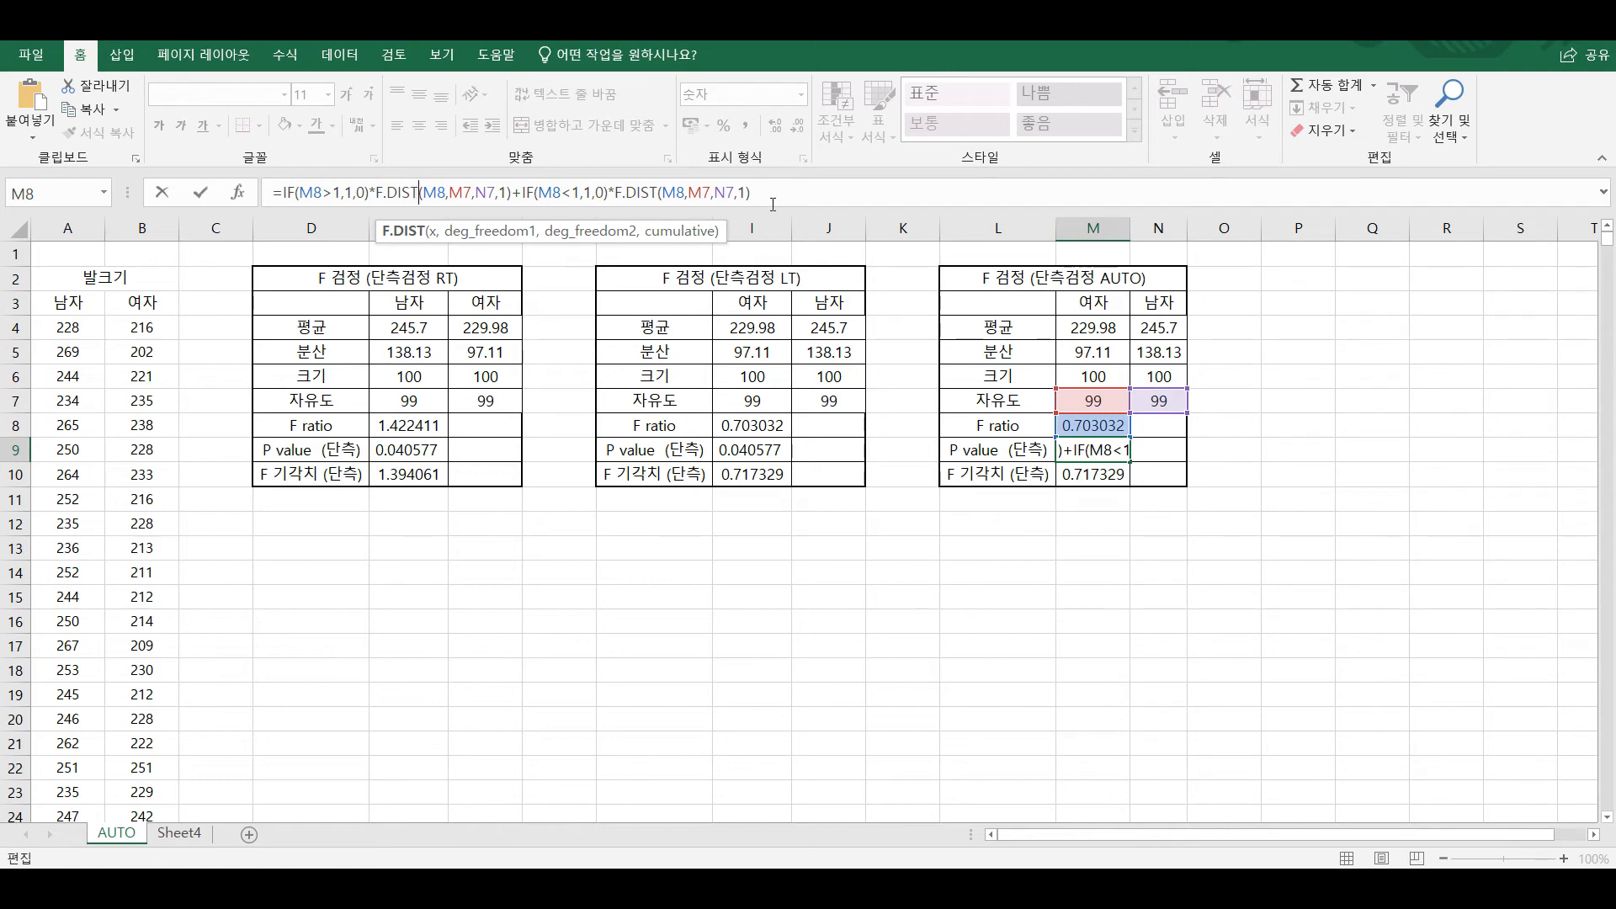
text(.RT)
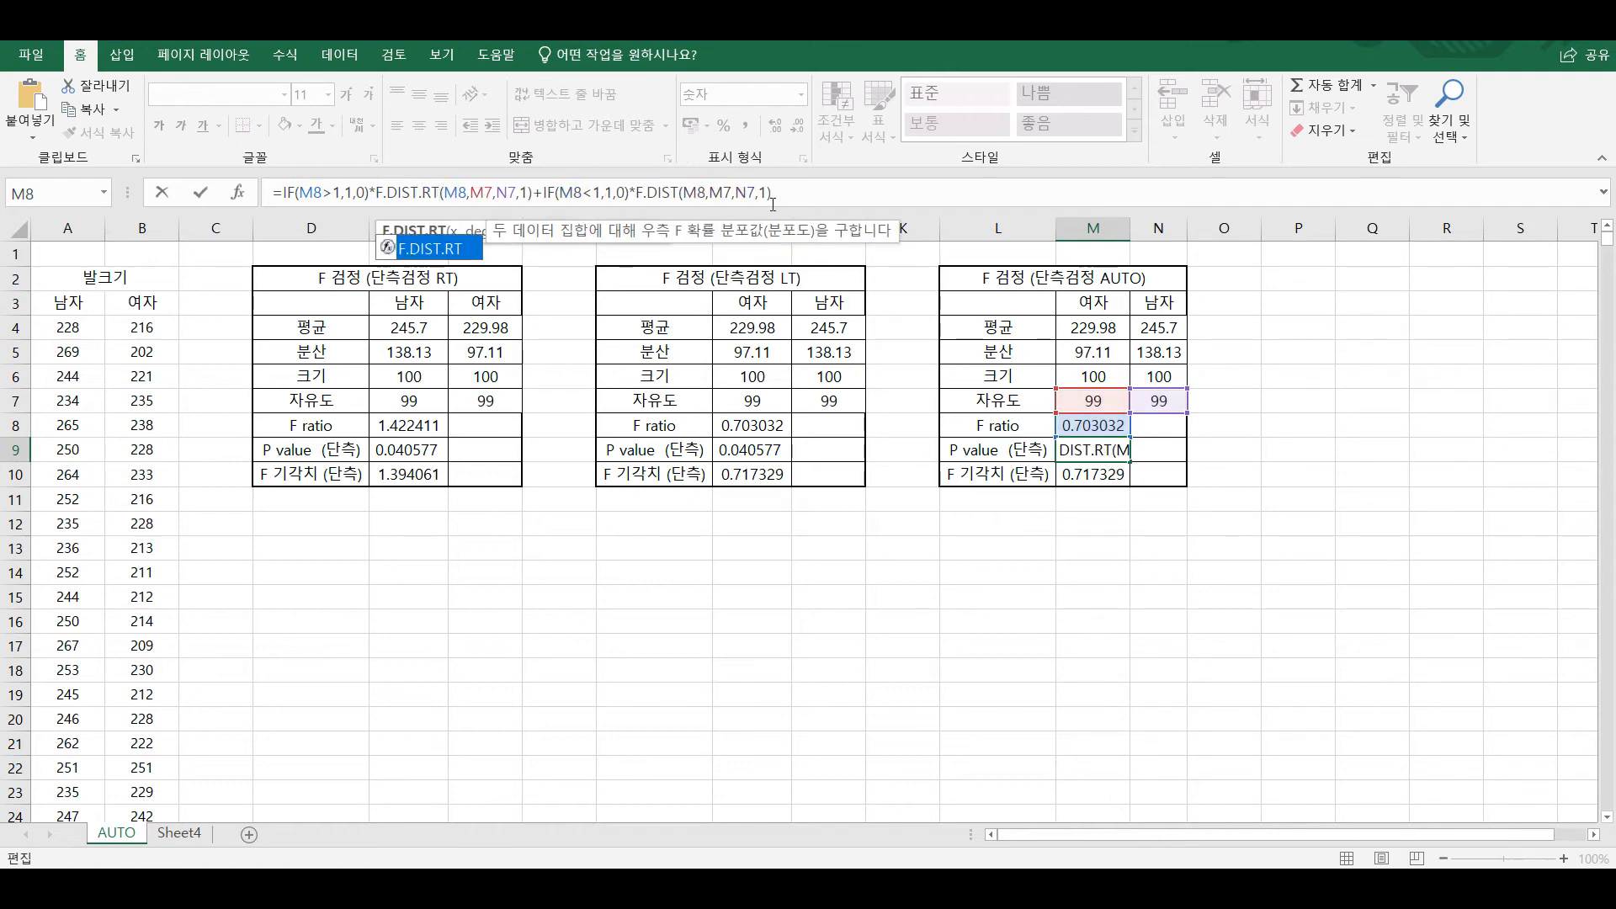
click(526, 193)
key(BackSpace)
key(BackSpace)
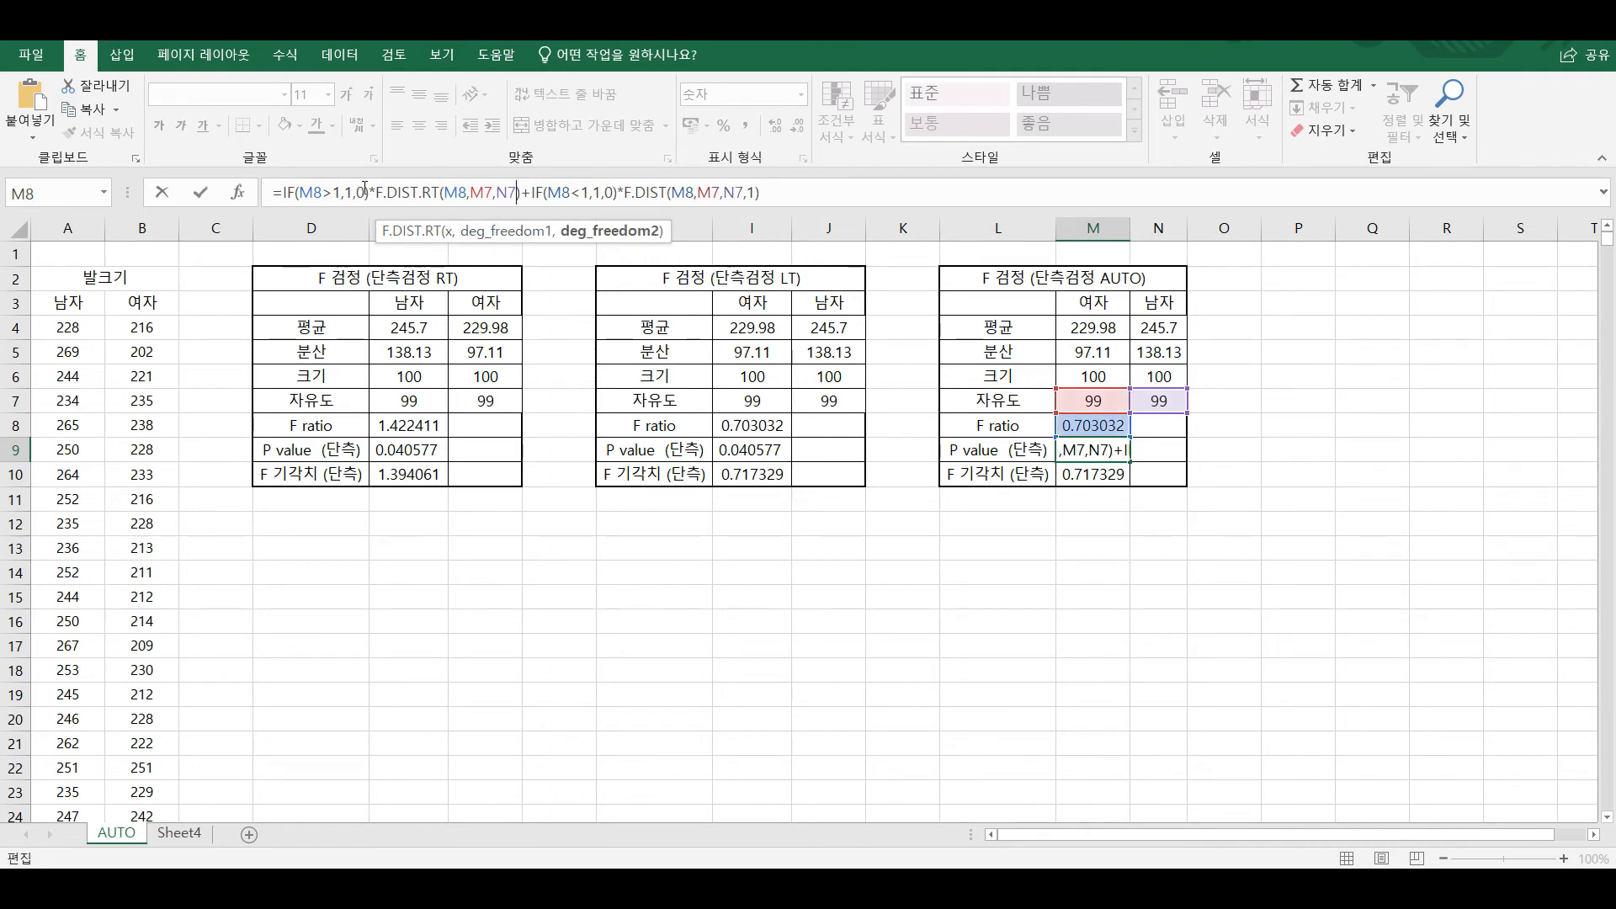
- Review the M8>1 and M8<1 terms of the P value formula and commit it in M9
drag(300, 195, 522, 188)
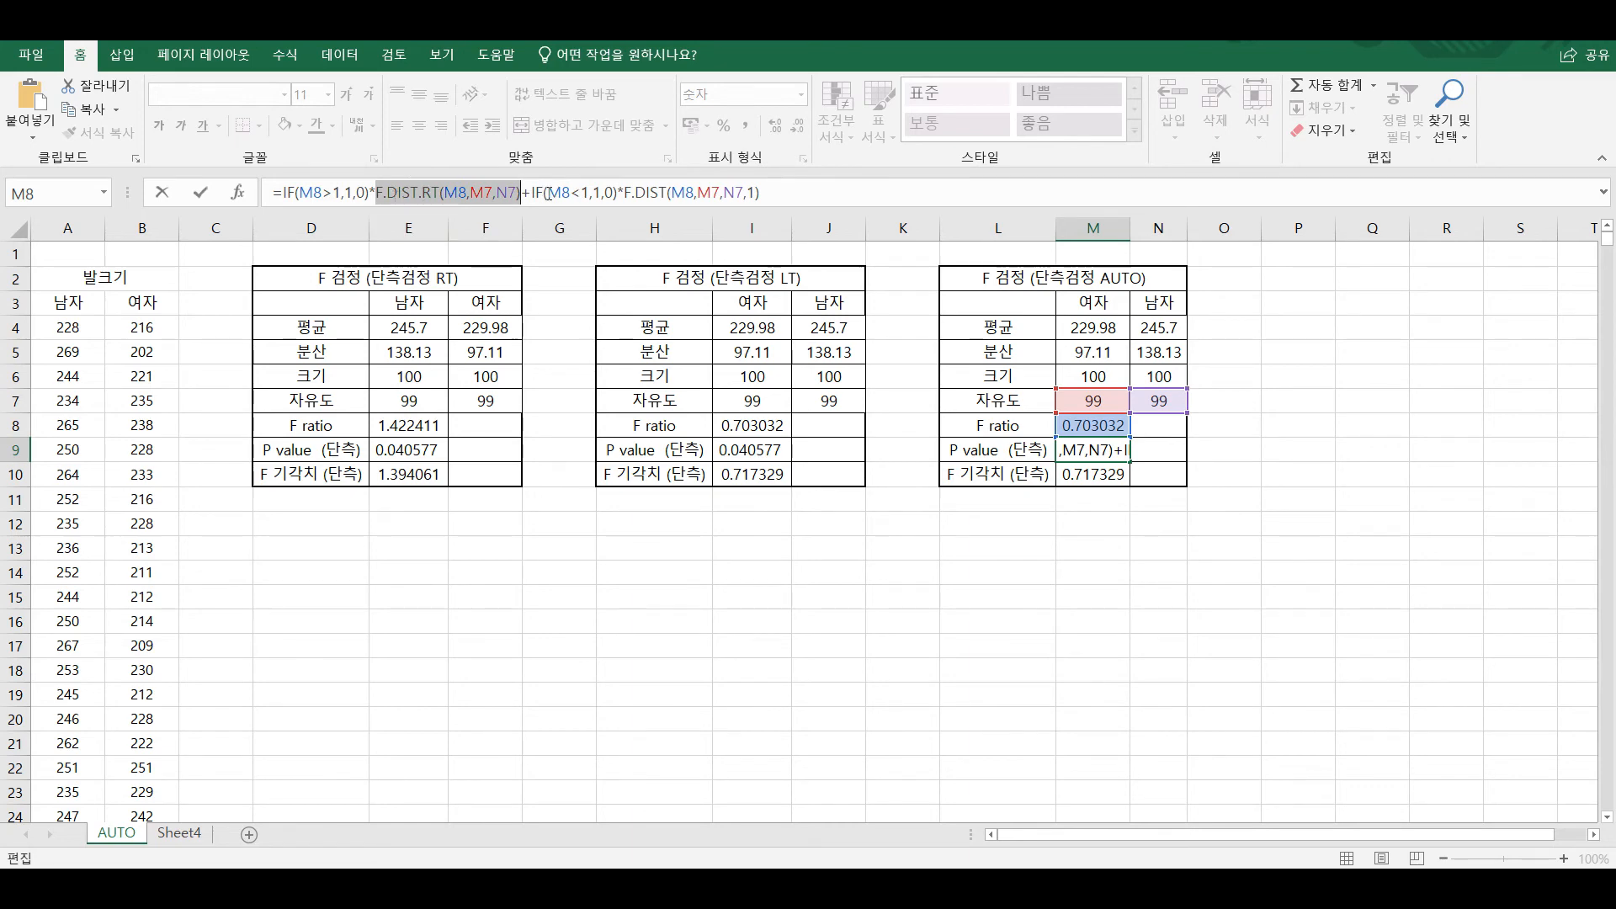
drag(548, 192, 590, 193)
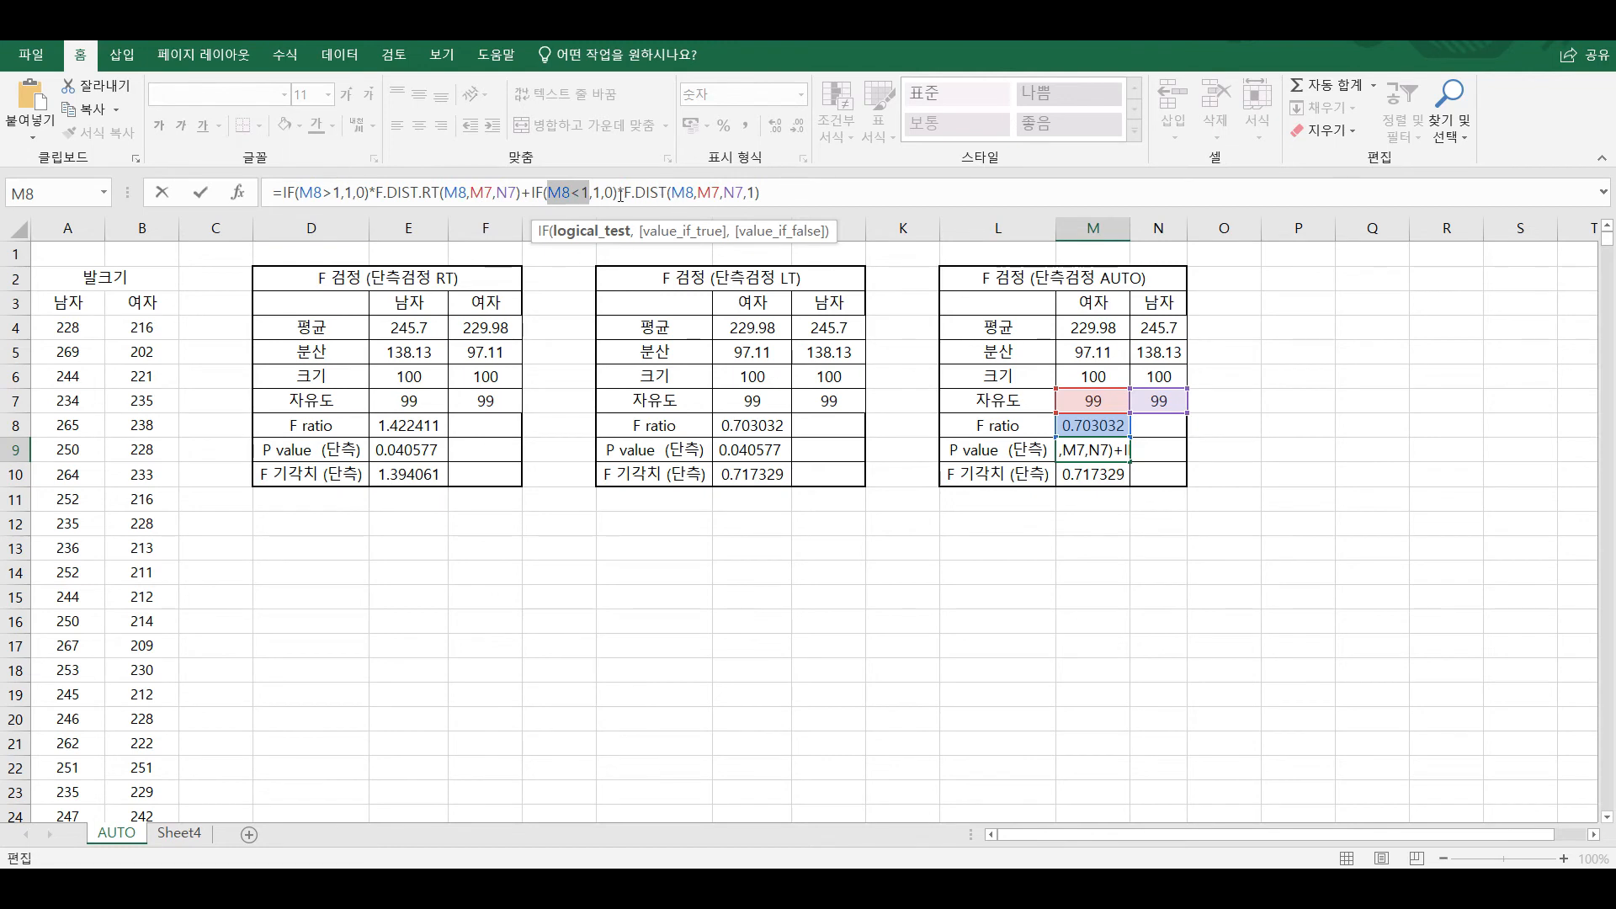
drag(620, 193, 760, 193)
click(794, 192)
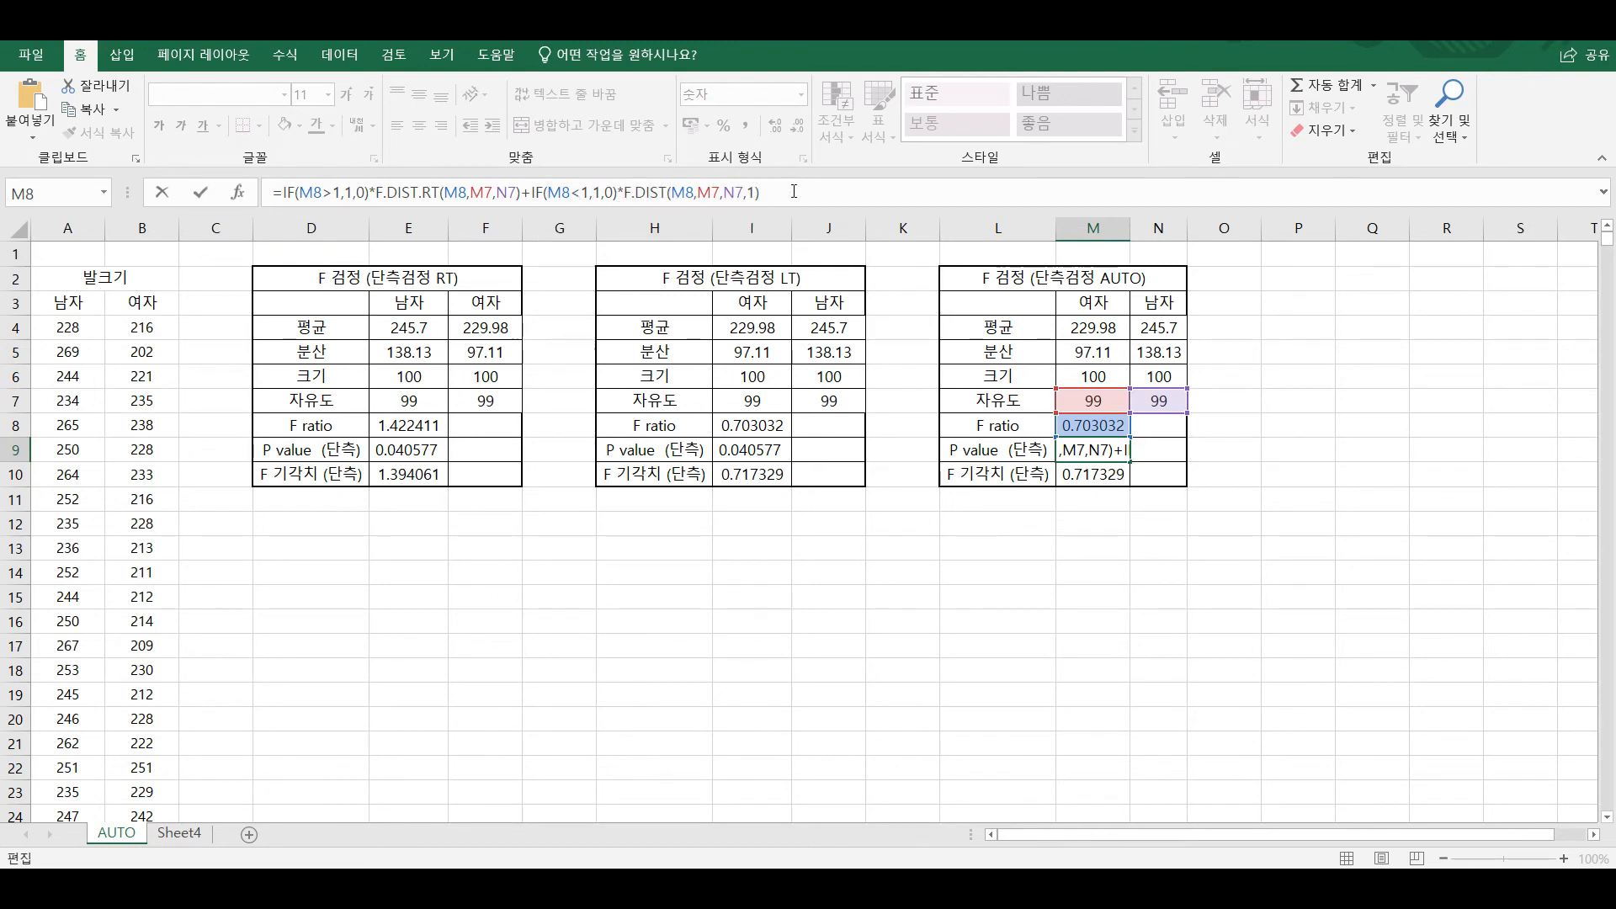
key(Return)
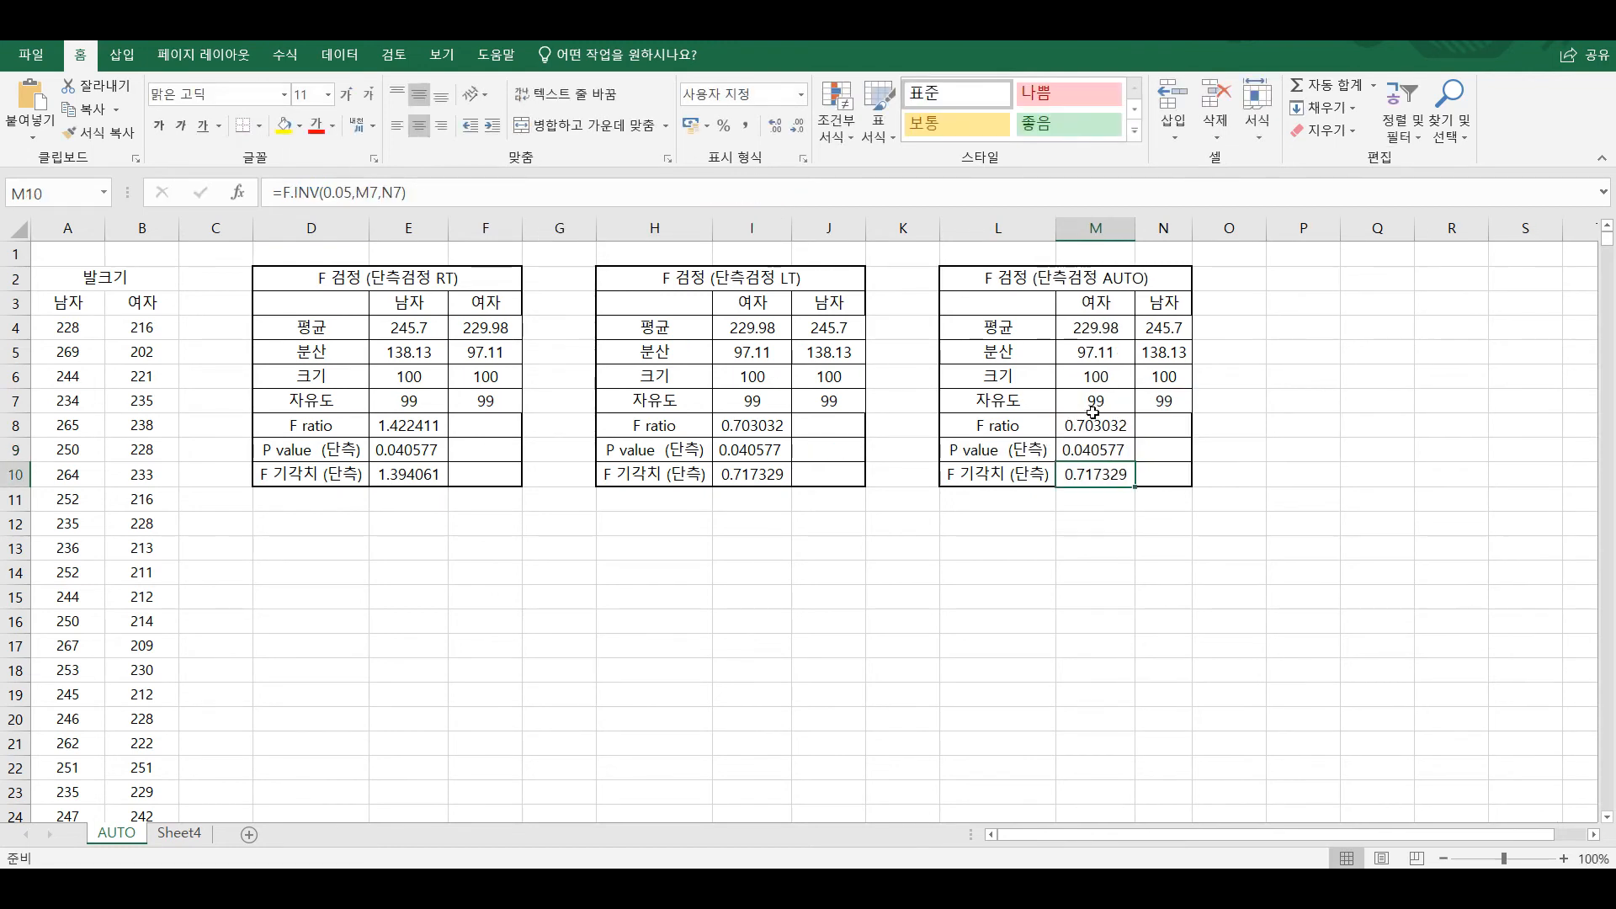
key(Up)
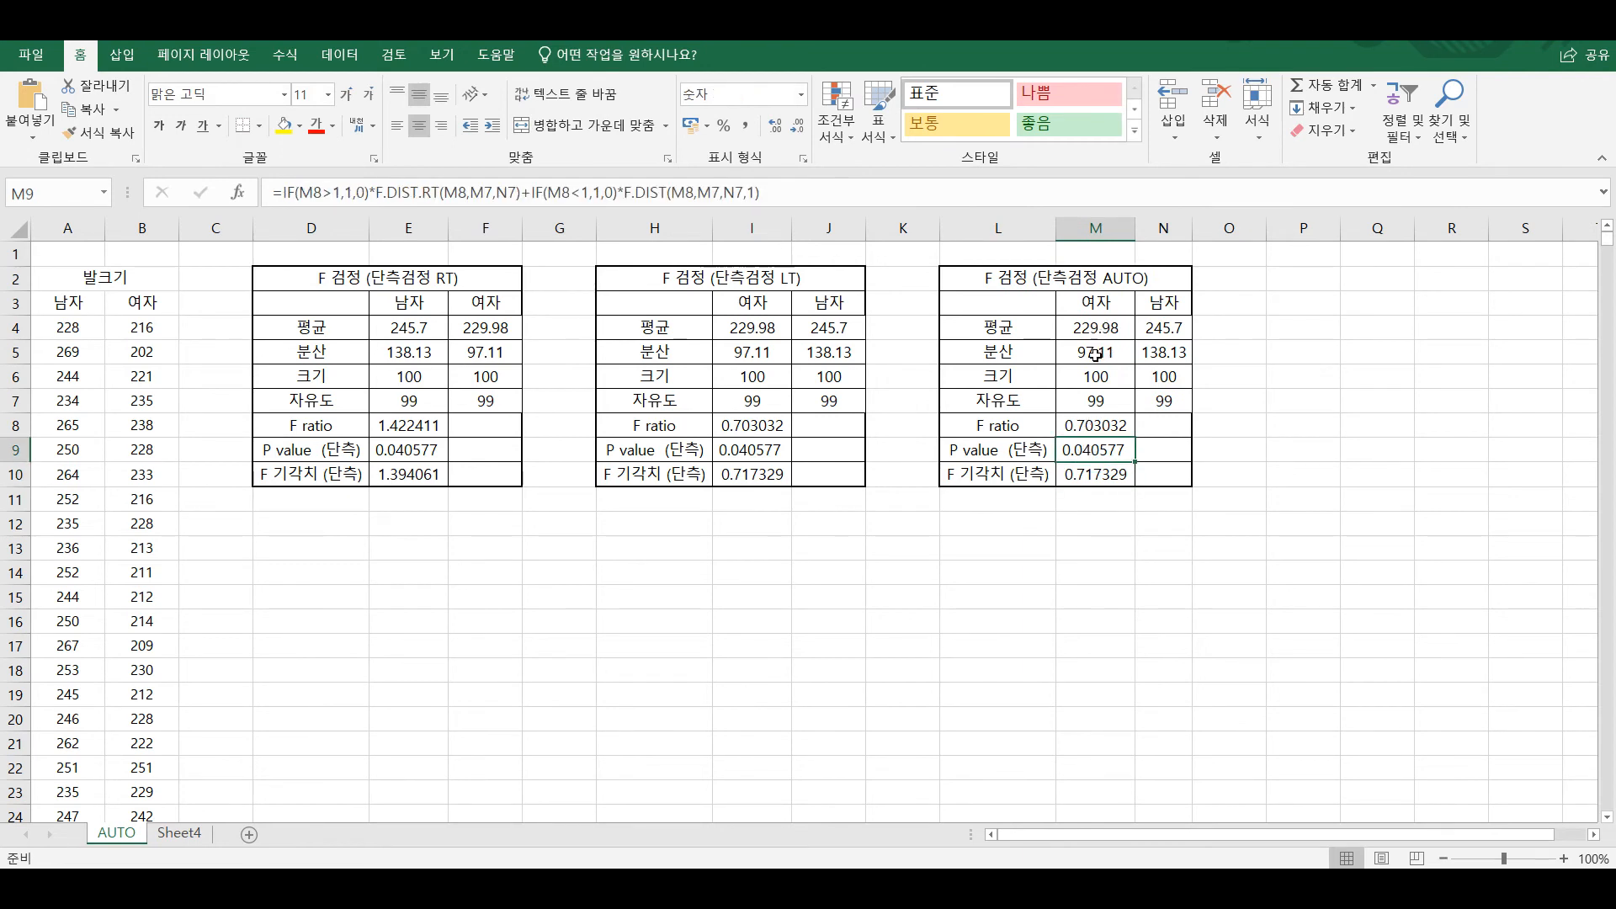
- Swap the AUTO table's variance ranges so M5 uses the column A data and N5 uses $B$4:$B$103
double_click(1096, 352)
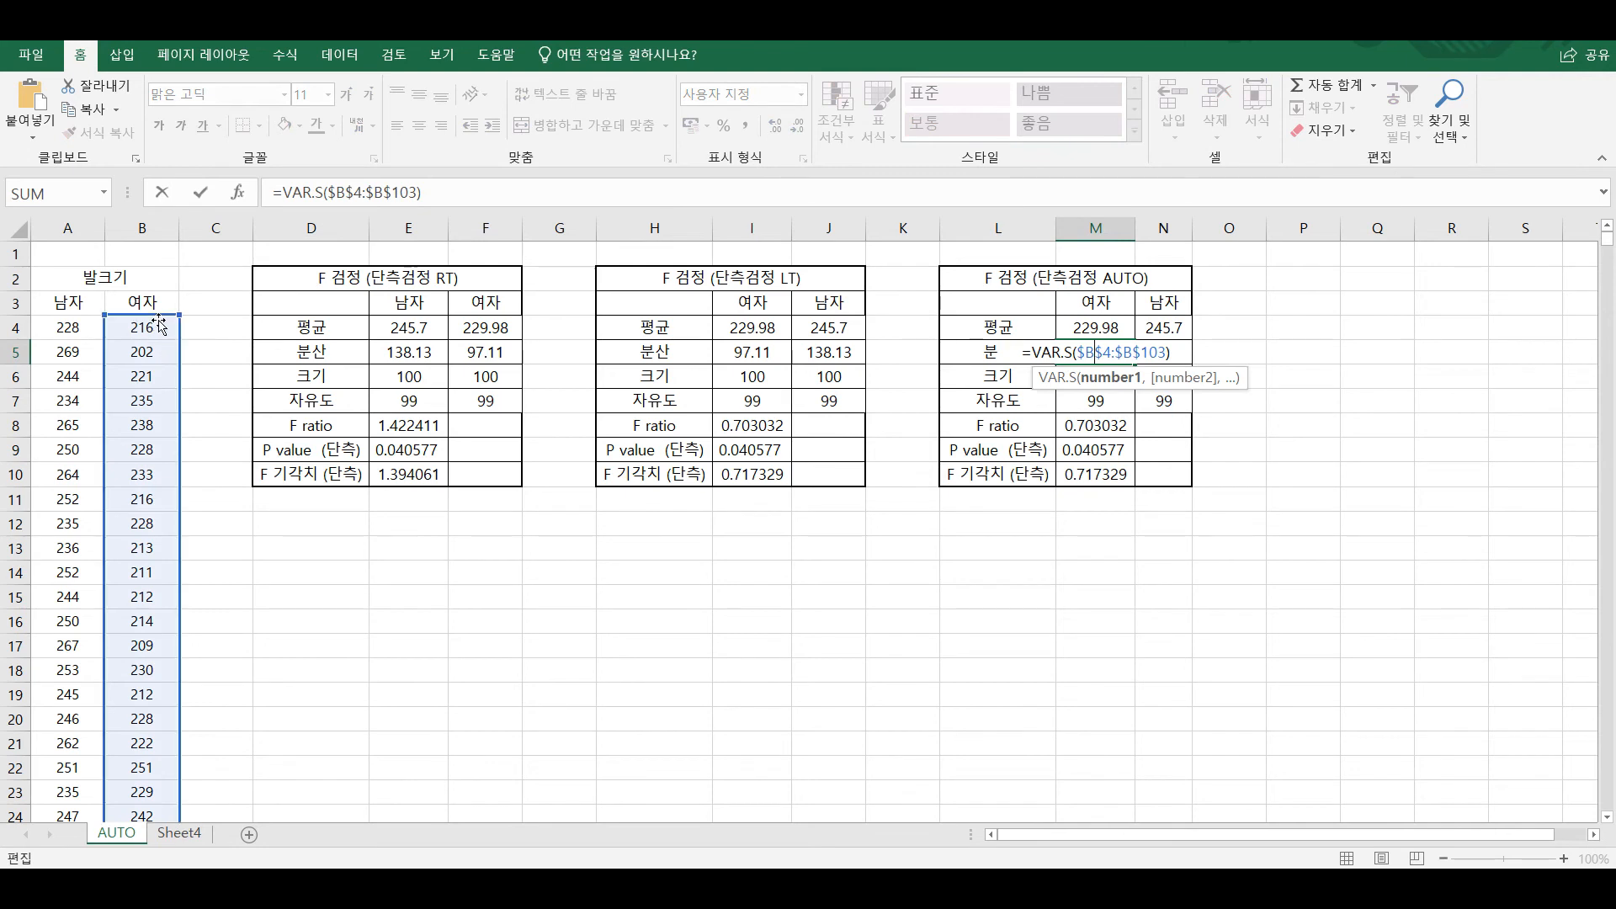
drag(160, 321, 97, 327)
key(Return)
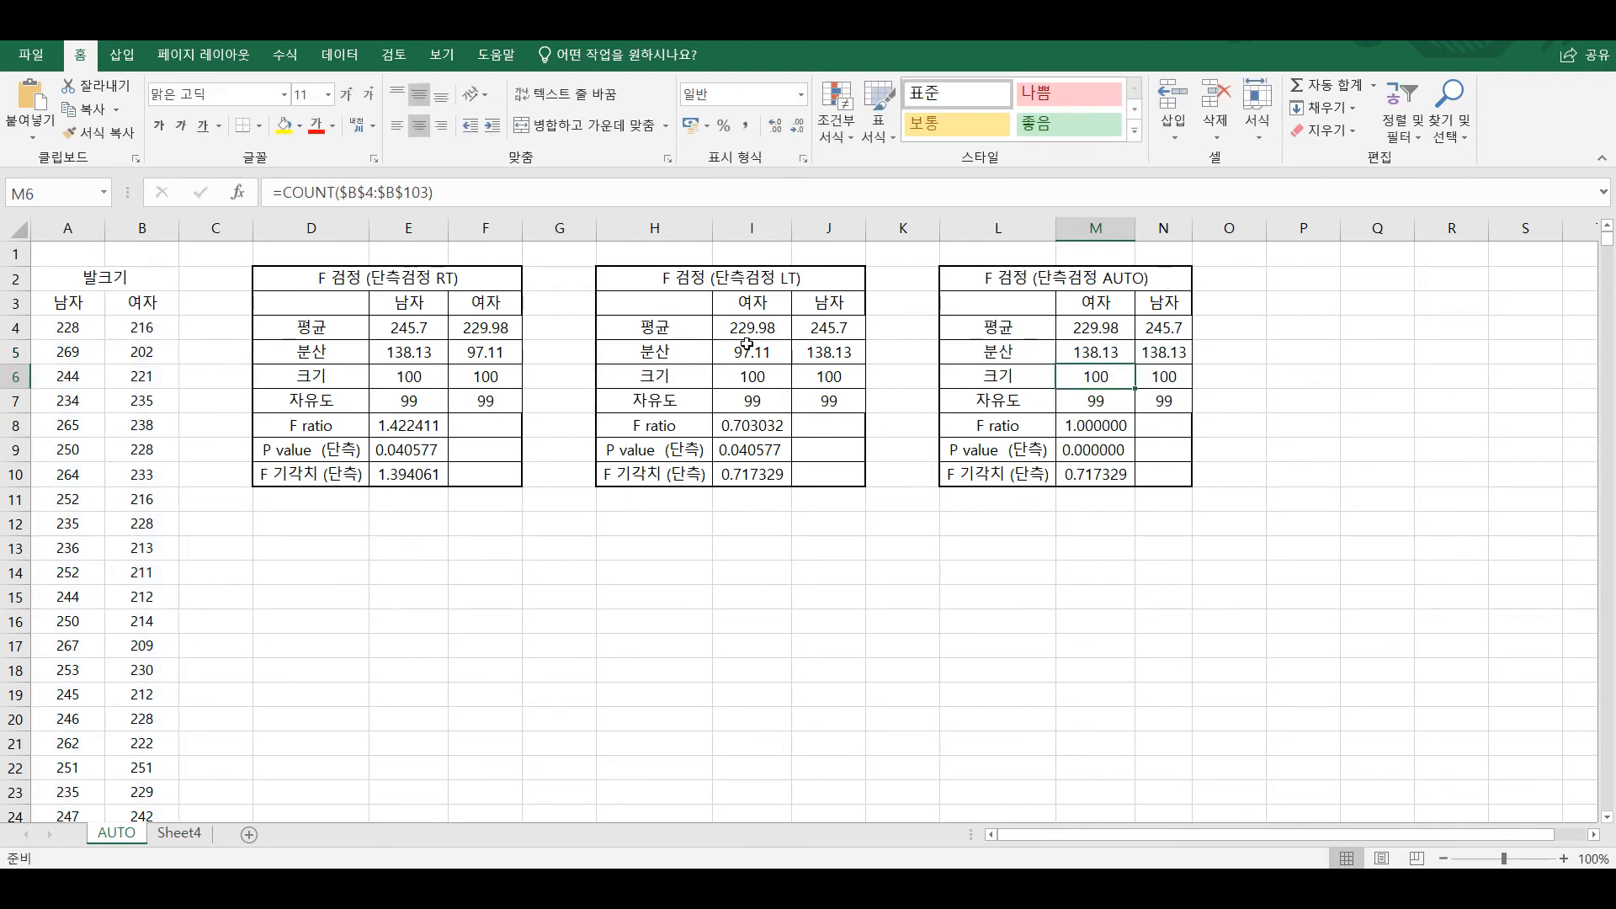
double_click(1179, 352)
drag(71, 320, 133, 322)
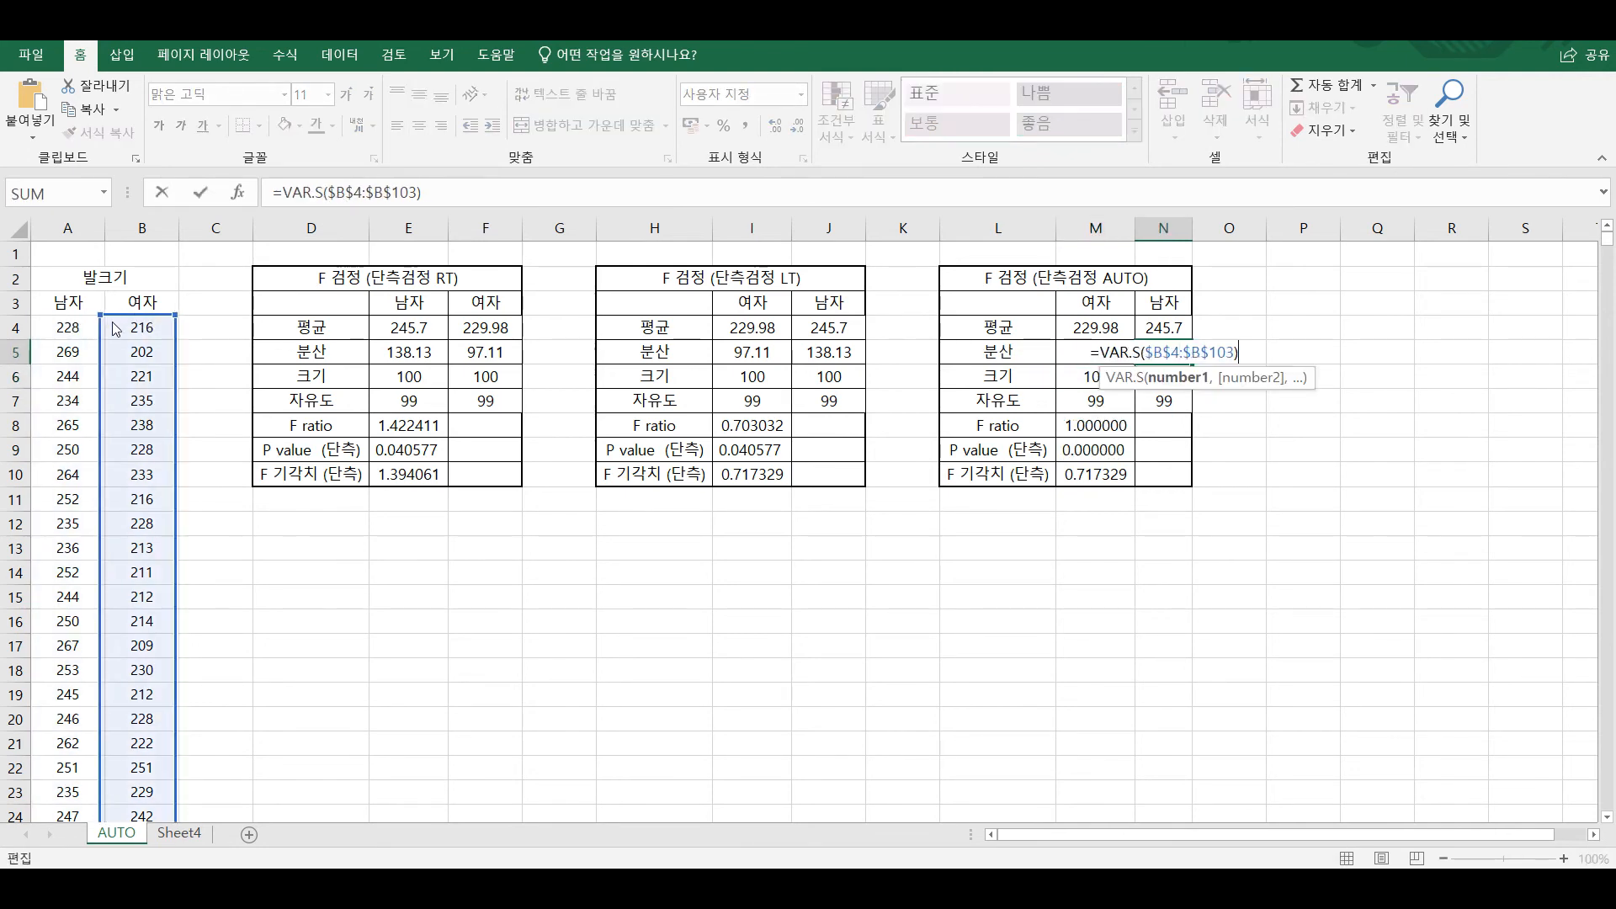
key(Return)
- Check the AUTO table's F ratio and P value and the RT table's critical value formula in E10
click(1111, 425)
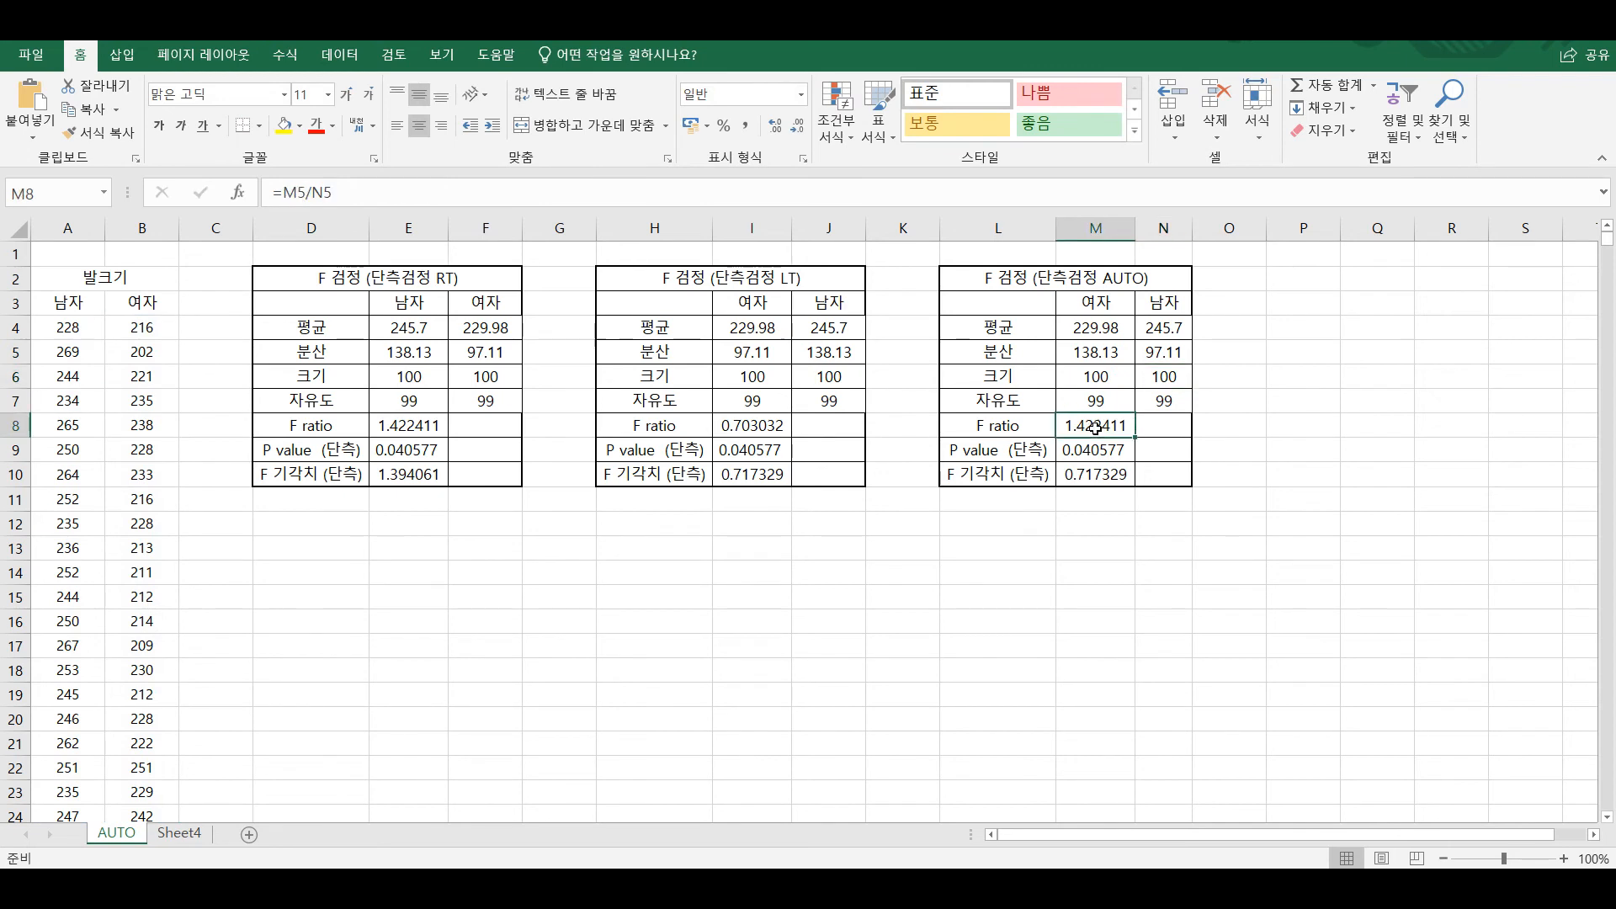
mouse_move(1112, 425)
mouse_down()
mouse_move(1111, 452)
mouse_move(1126, 424)
mouse_move(1104, 454)
mouse_up()
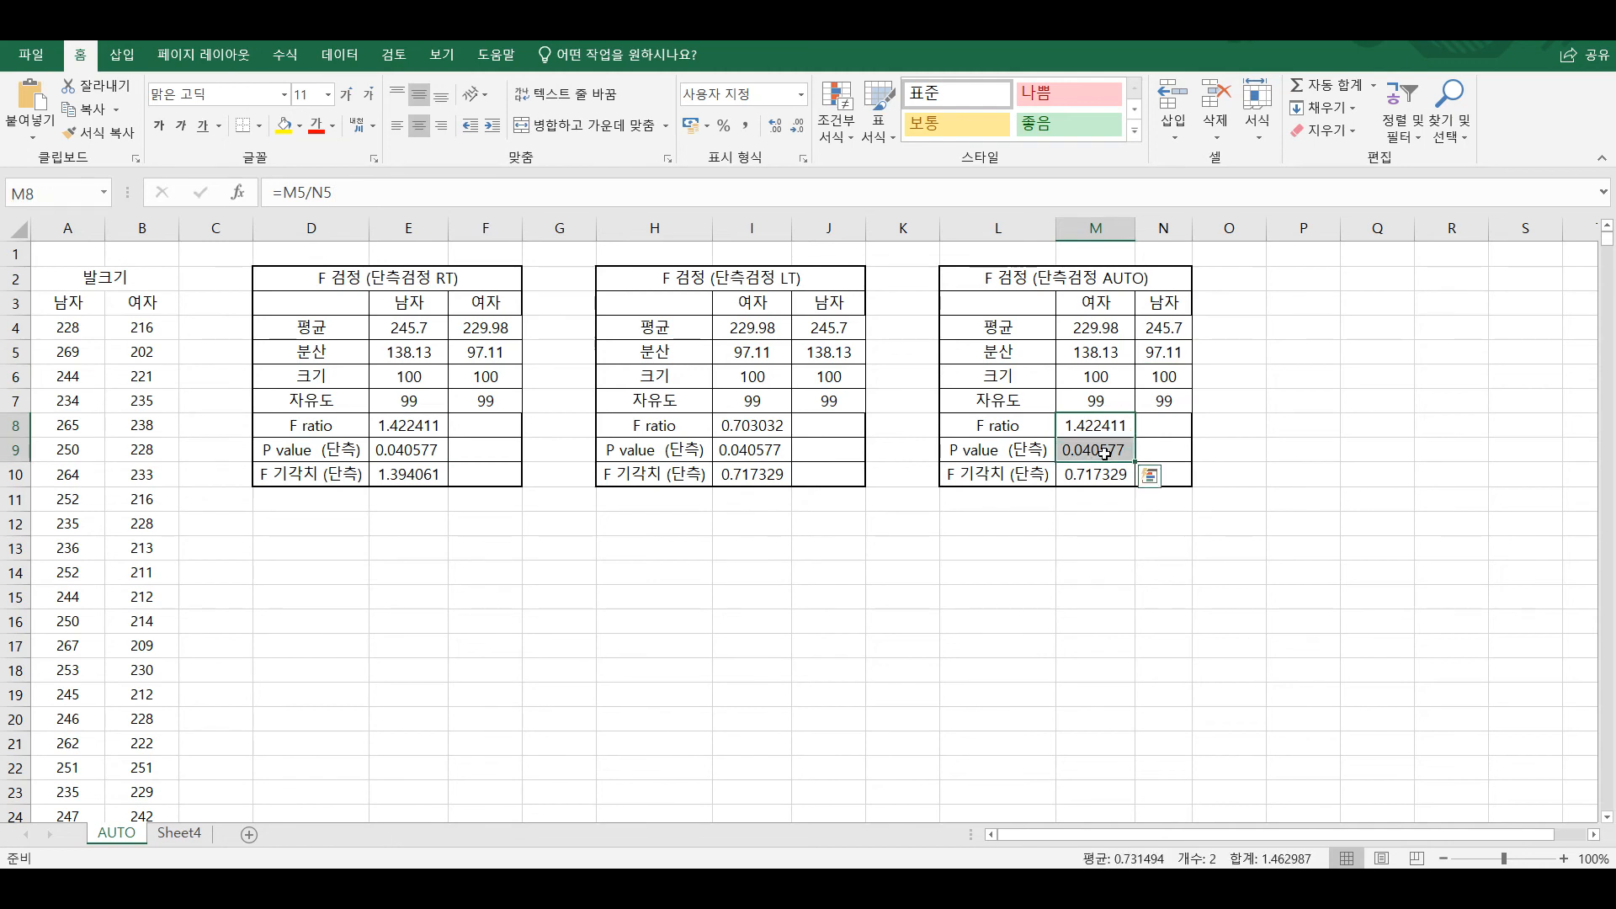
click(1105, 453)
click(1109, 428)
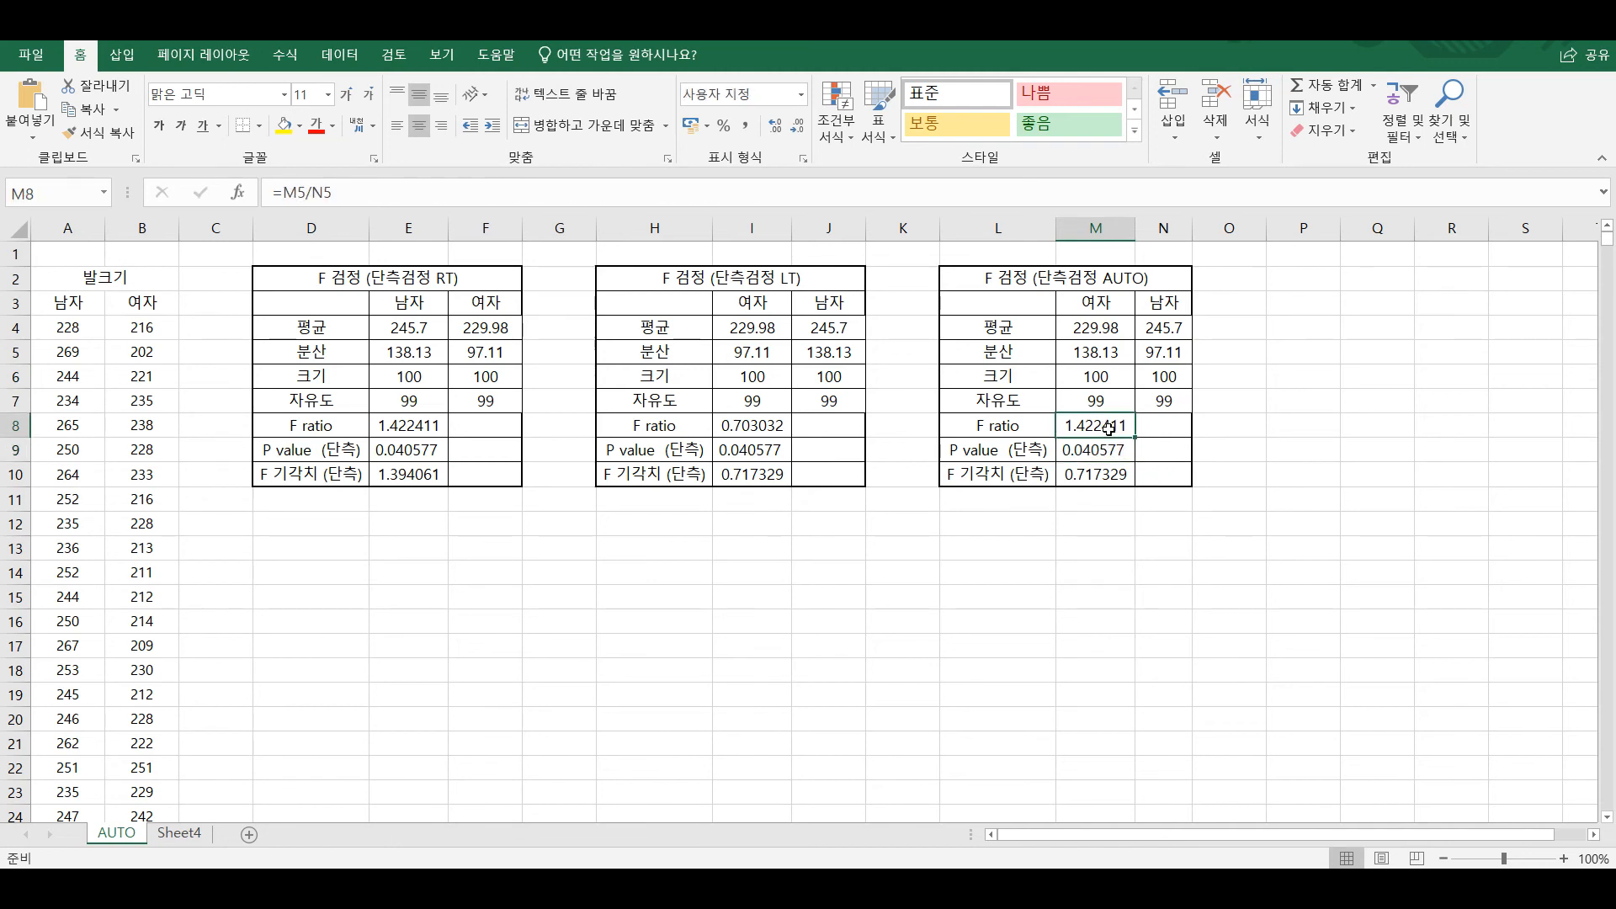
click(419, 479)
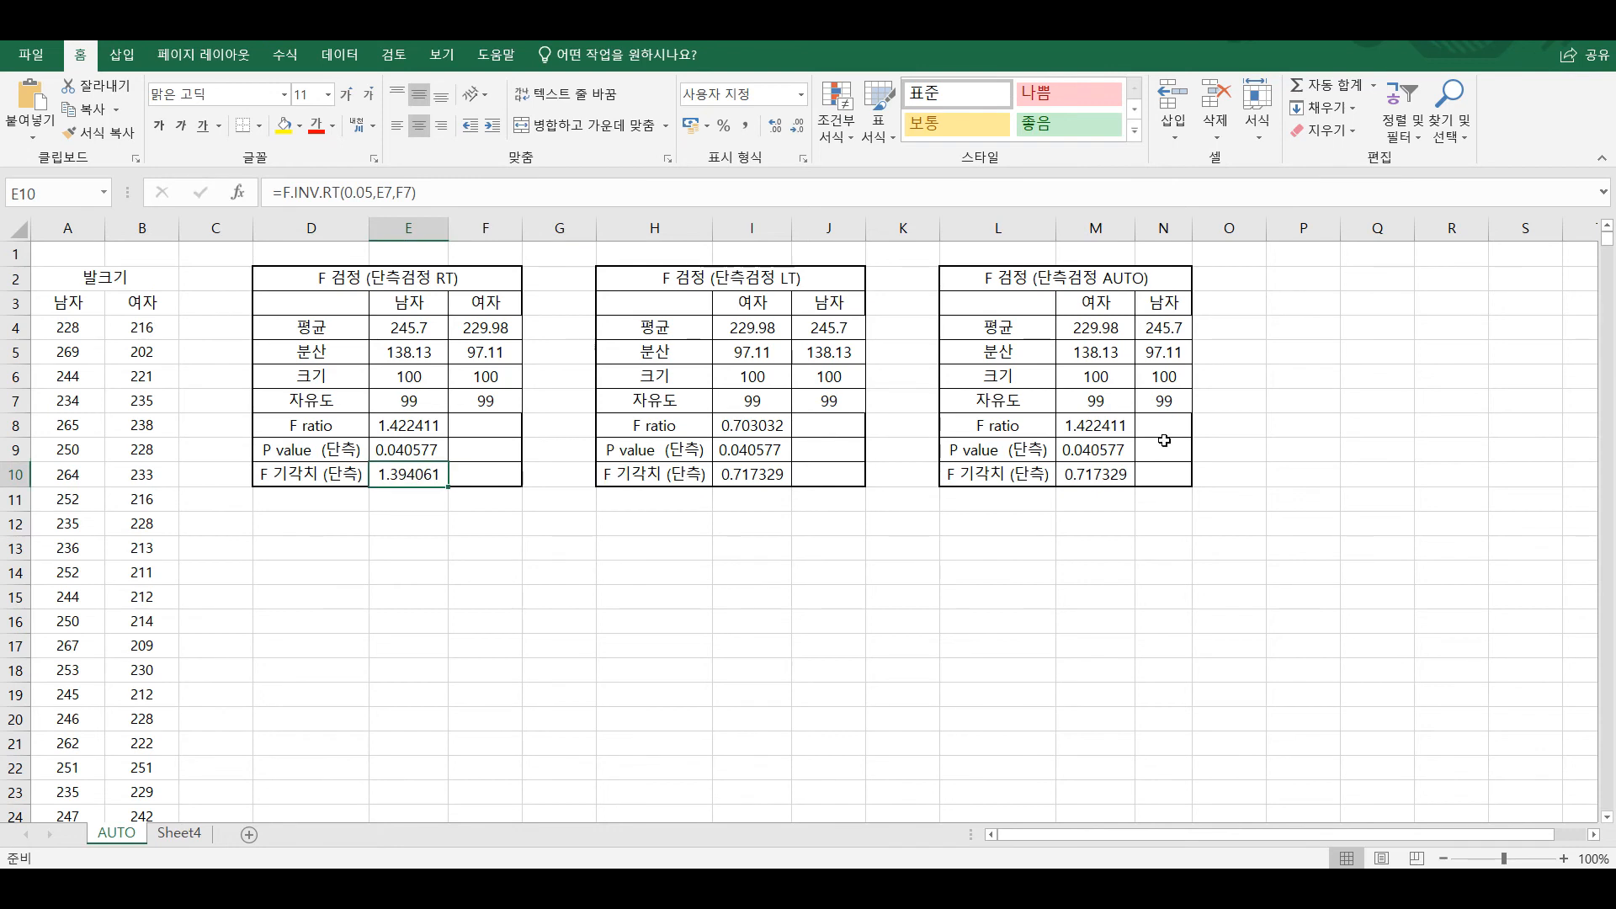
- Rewrite the AUTO table's critical value formula in M10 as =IF(M8>1,1,0)*F.INV.RT(0.05,M7,N7)
click(1086, 477)
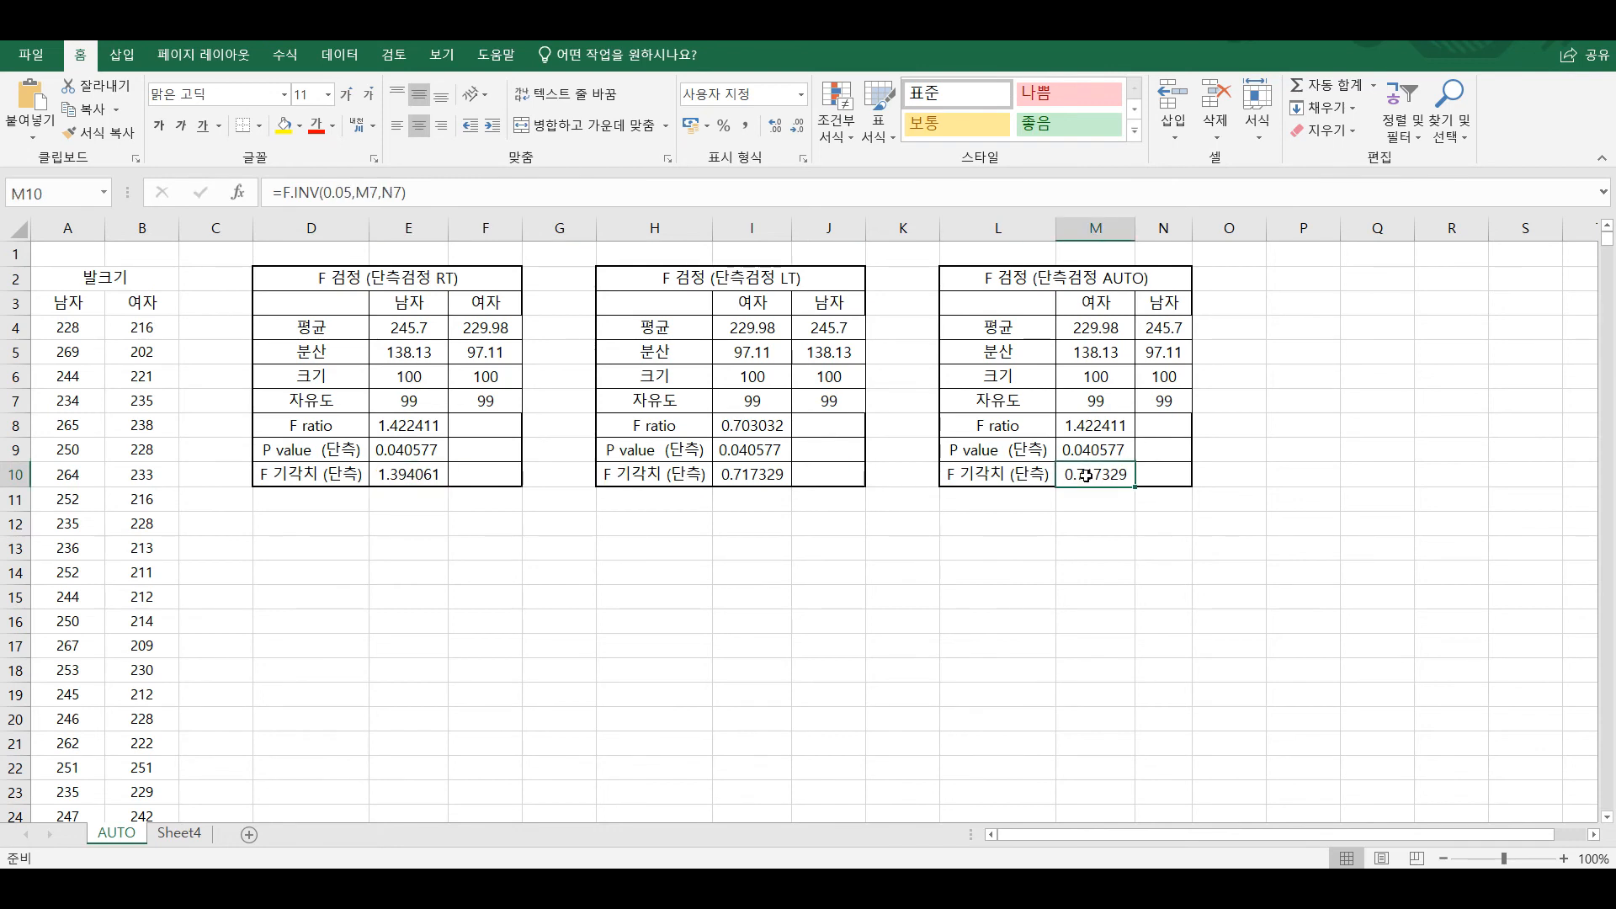
click(287, 200)
text(IF()
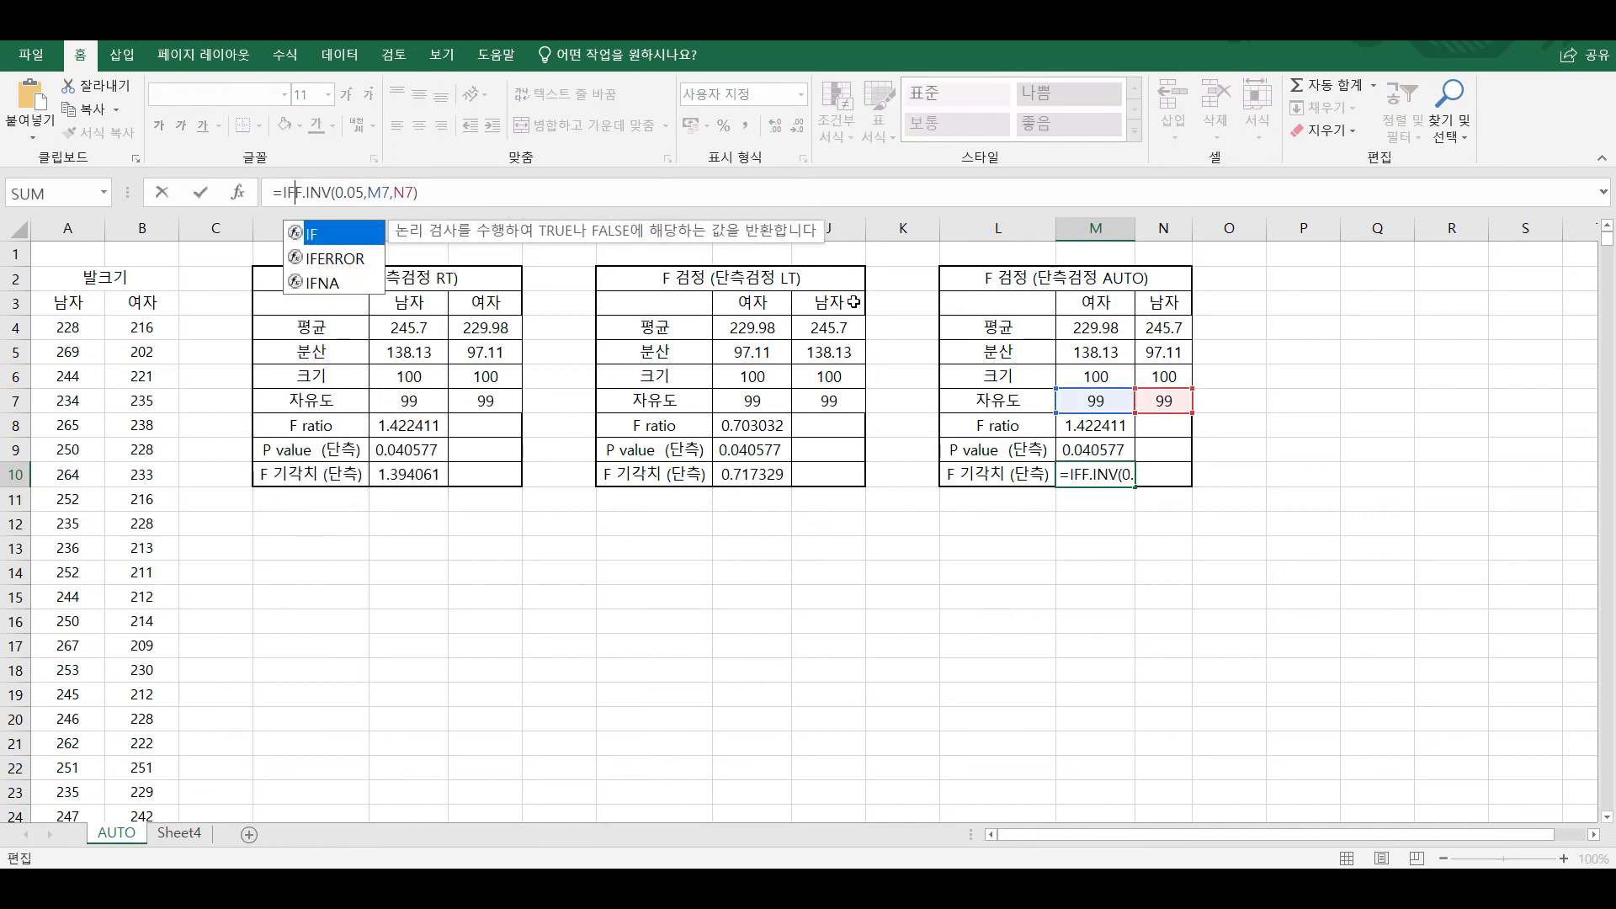
click(1062, 426)
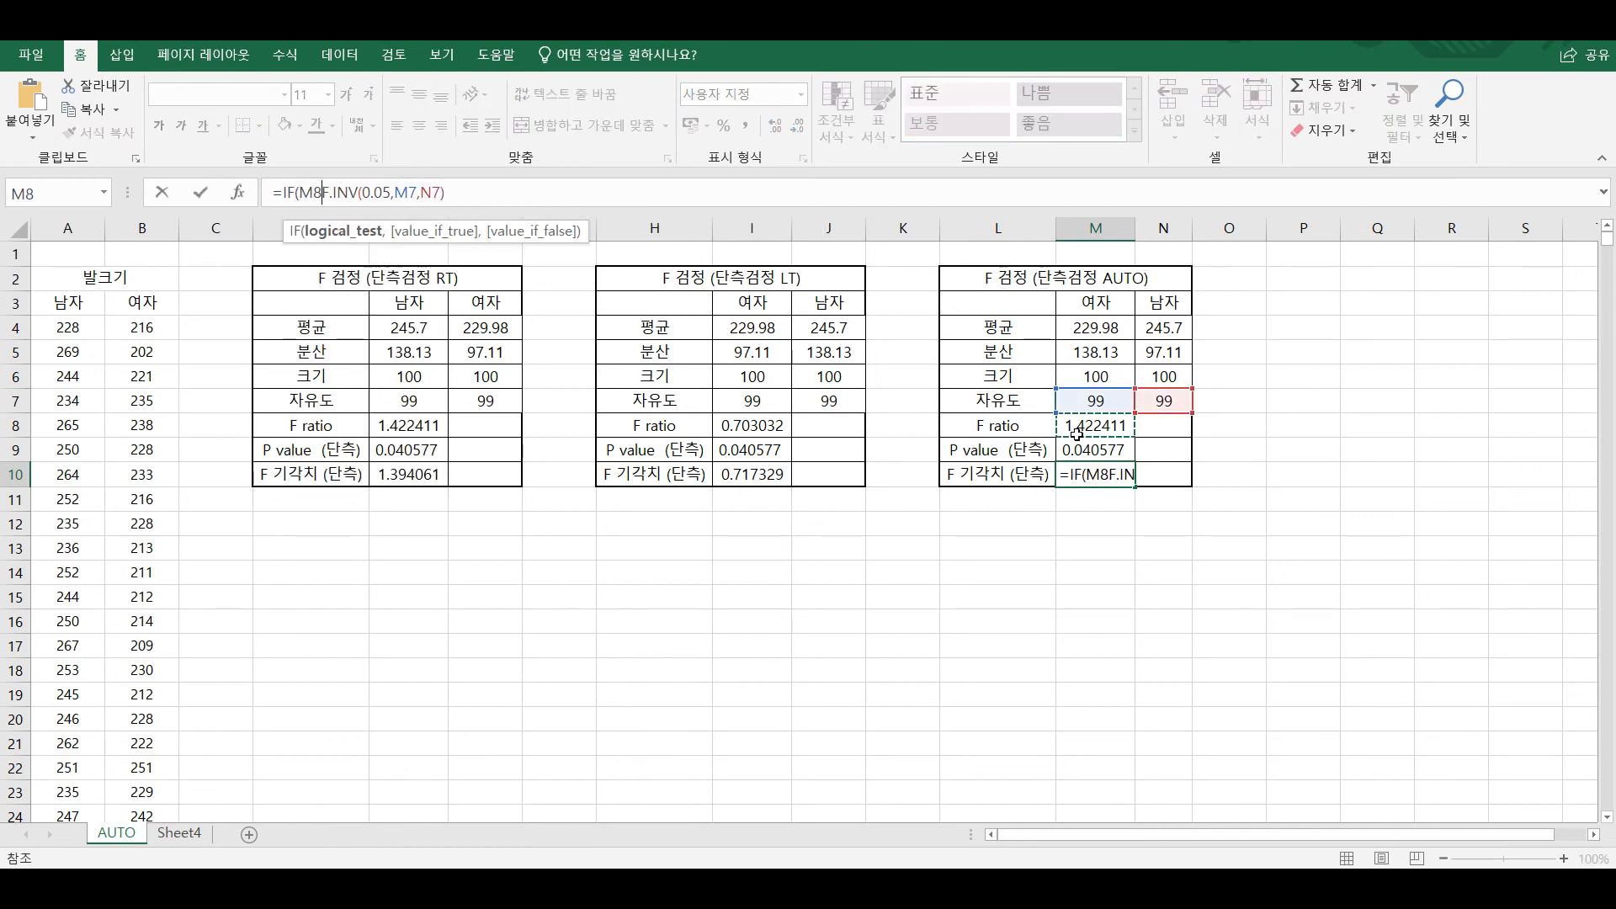
text(>1,1,0))
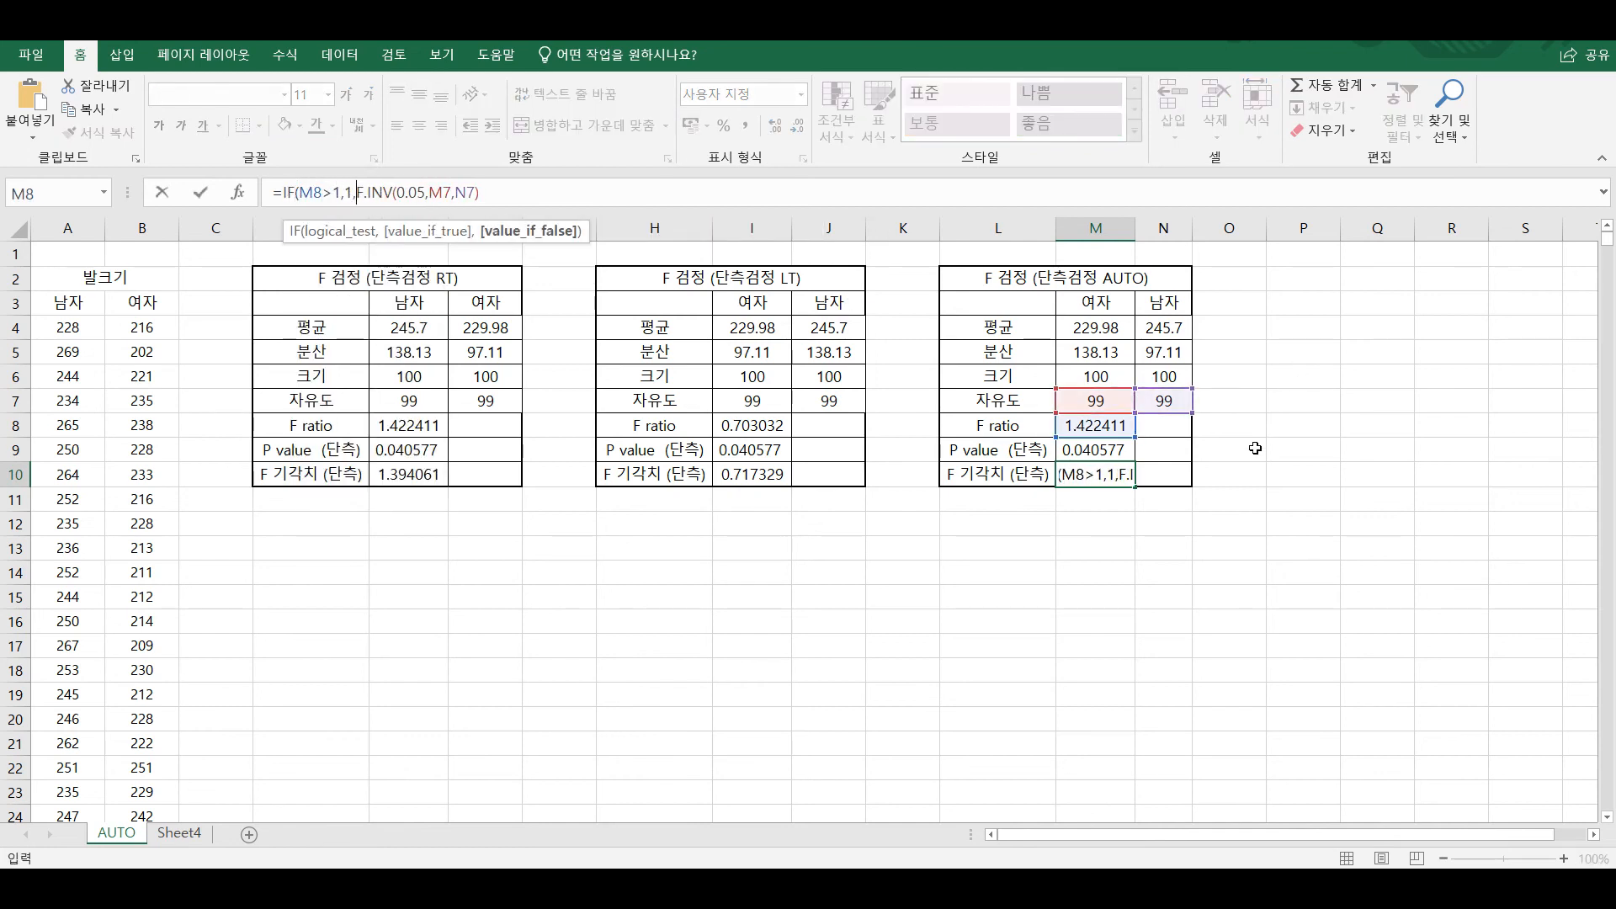
text(*)
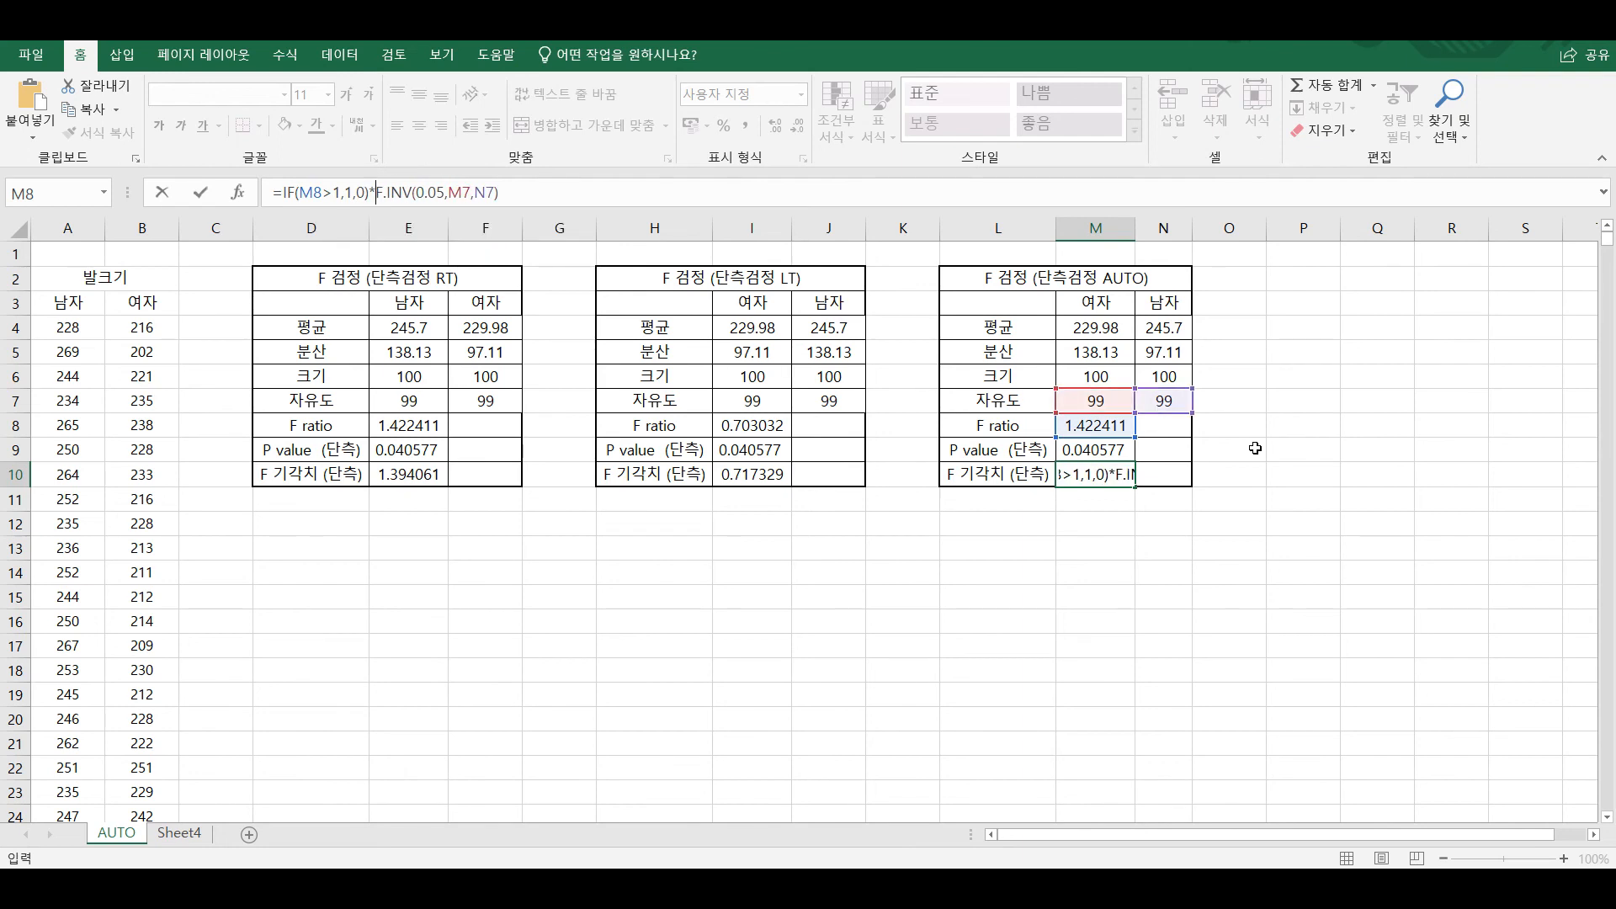
click(411, 193)
text(.RT)
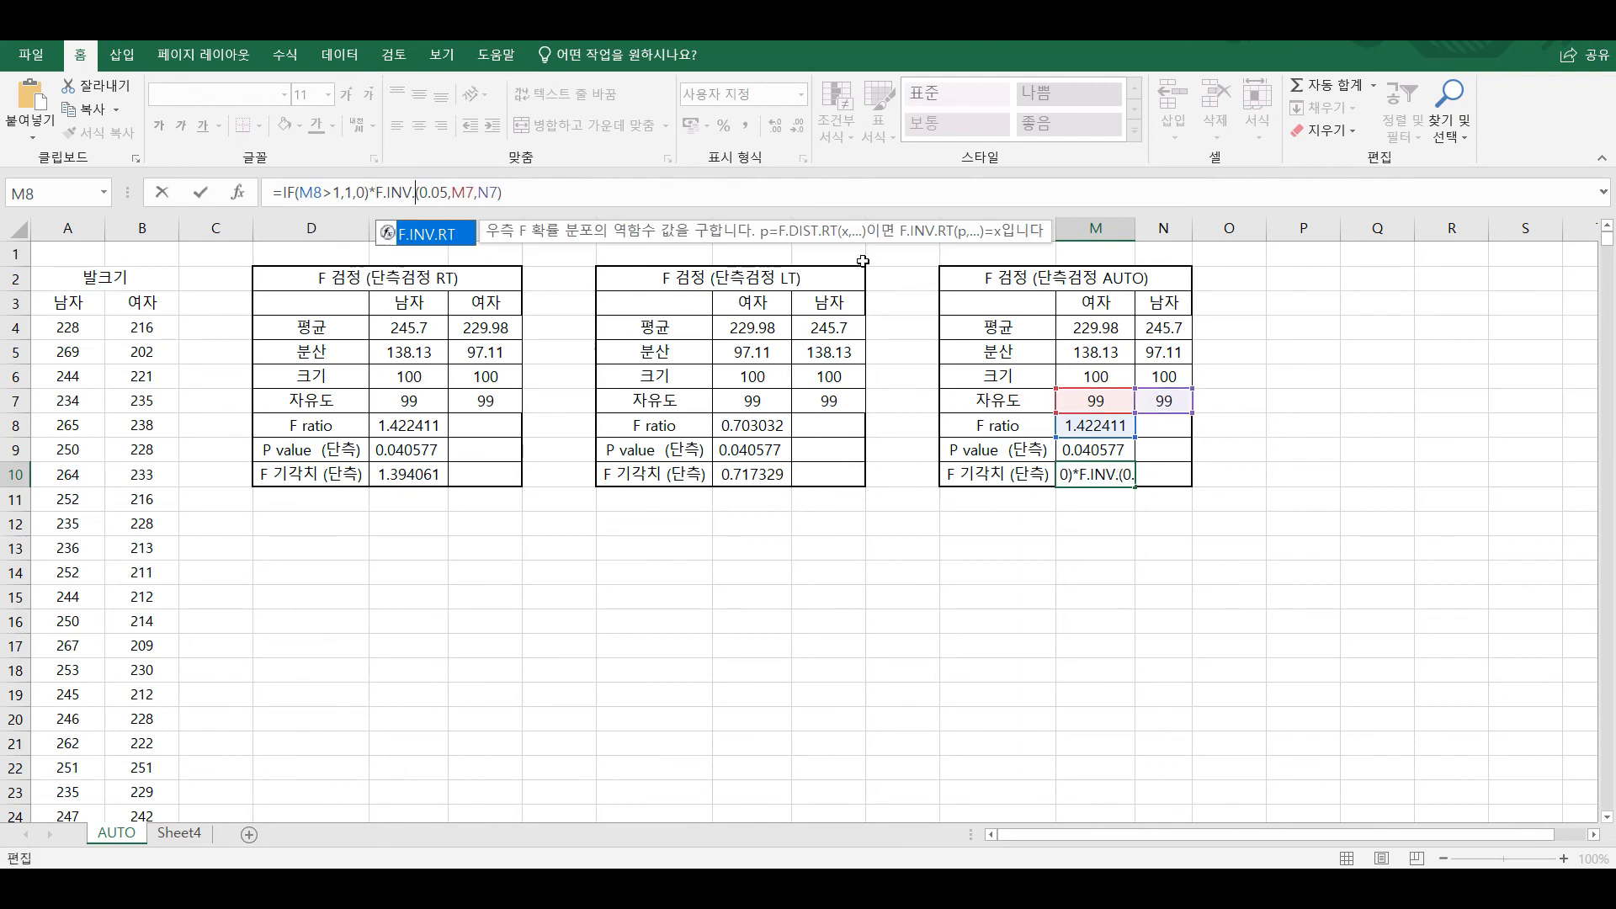
- Append a copy of the critical value term to the M10 formula with its condition changed to M8<1
drag(621, 192, 282, 193)
key(ctrl+c)
click(571, 191)
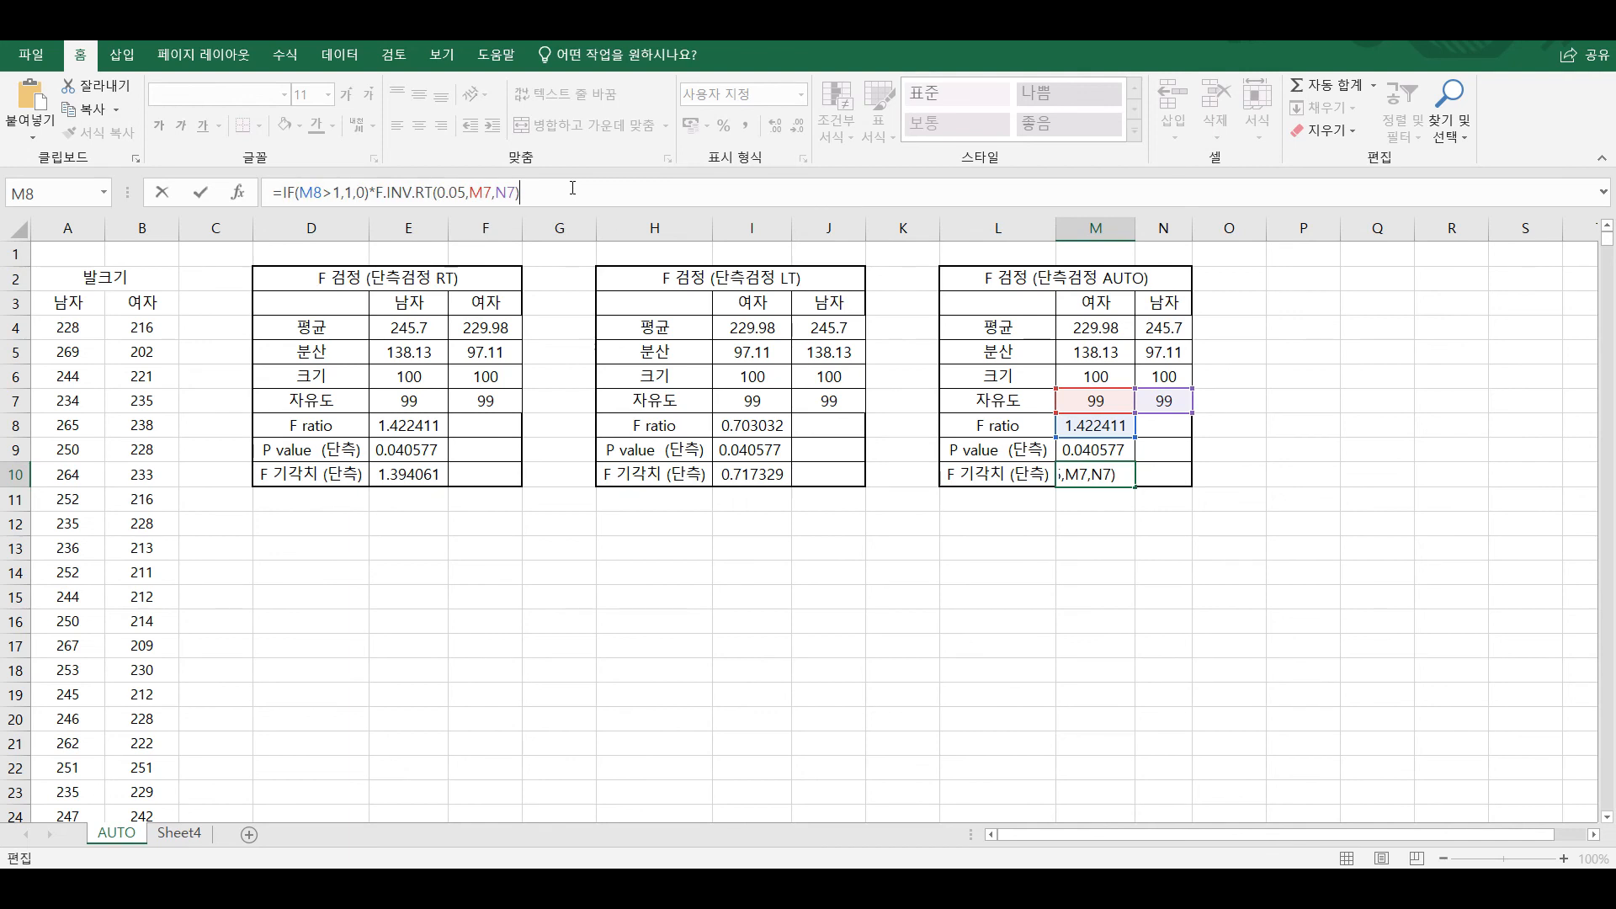
text(+)
key(ctrl+v)
click(582, 192)
key(BackSpace)
text(<)
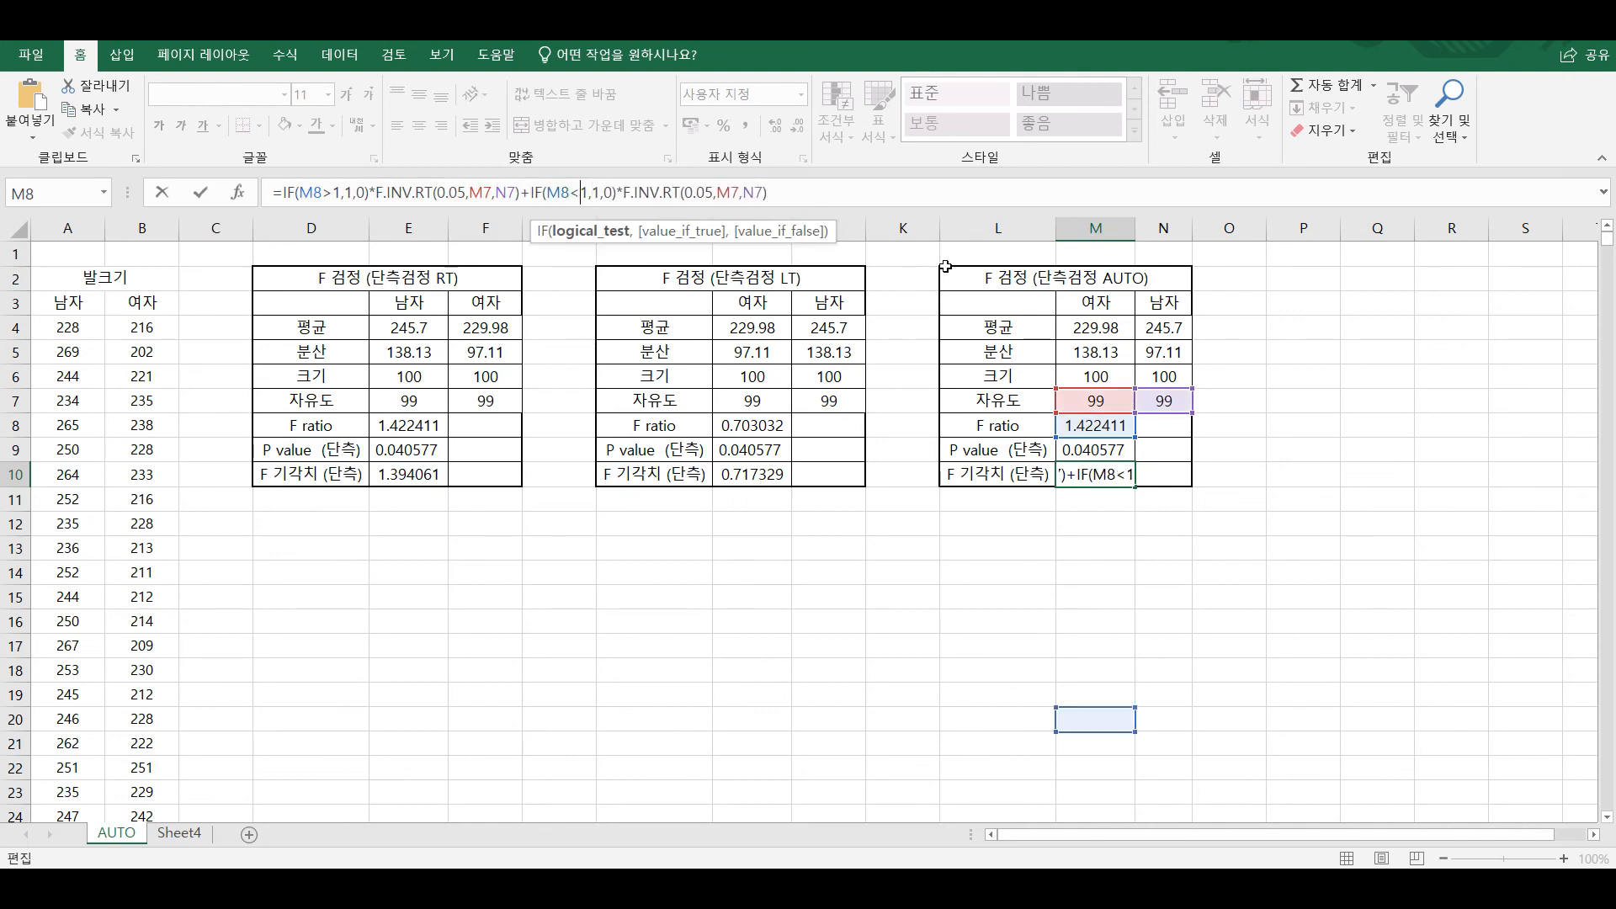
- Change the second term's function to F.INV(0.05,M7,N7) and commit the critical value formula
click(680, 192)
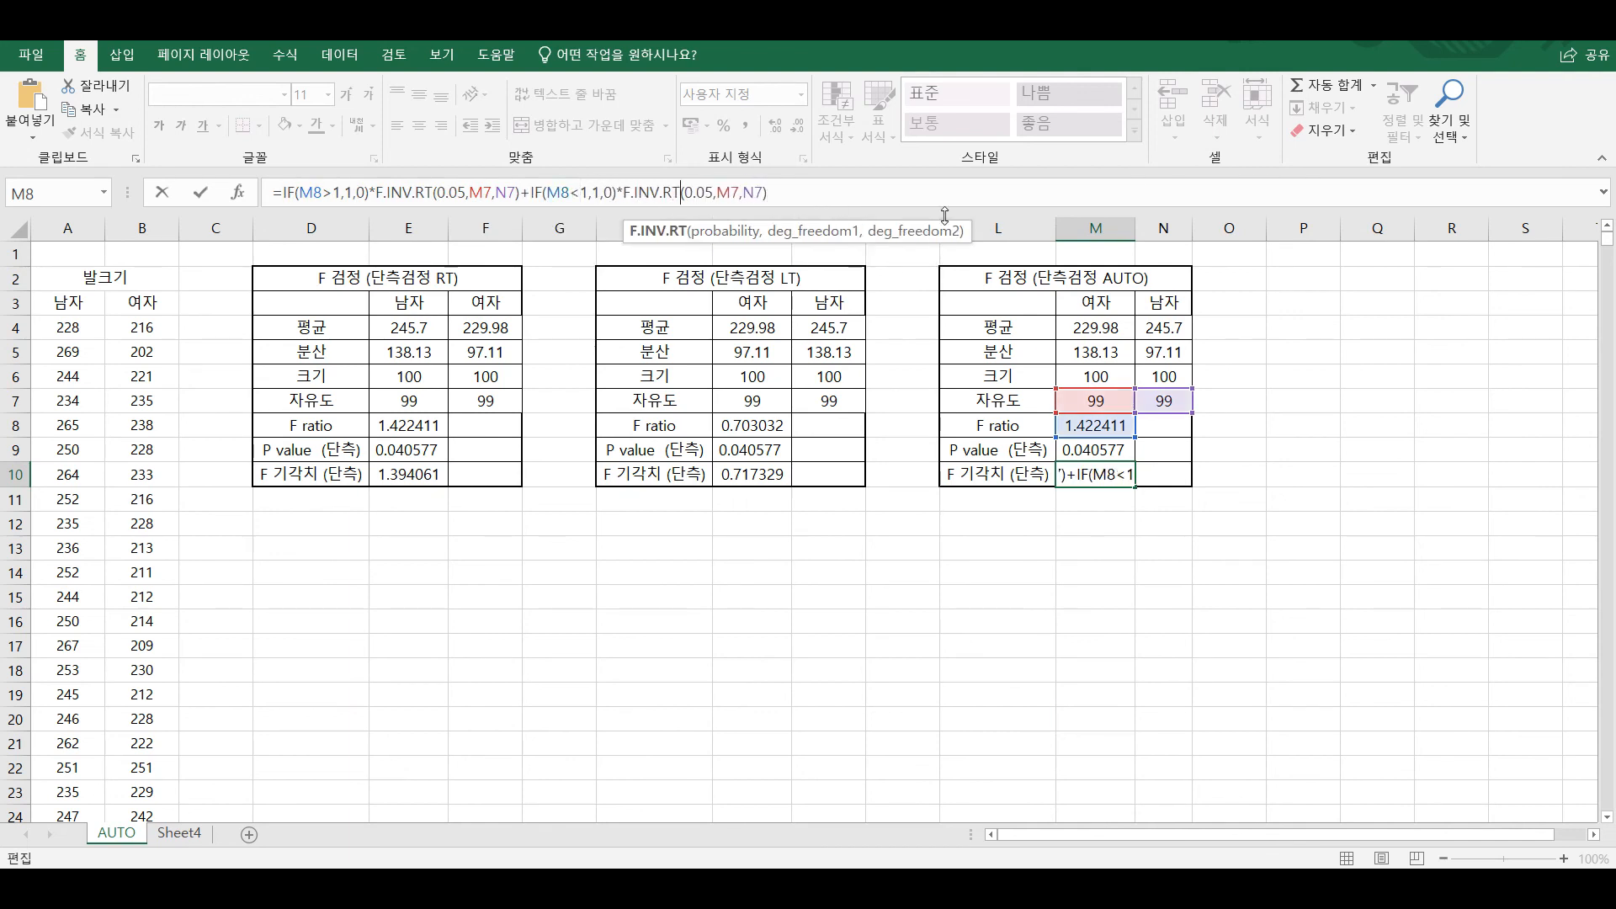
key(BackSpace)
key(BackSpace)
key(BackSpace)
click(859, 192)
key(Return)
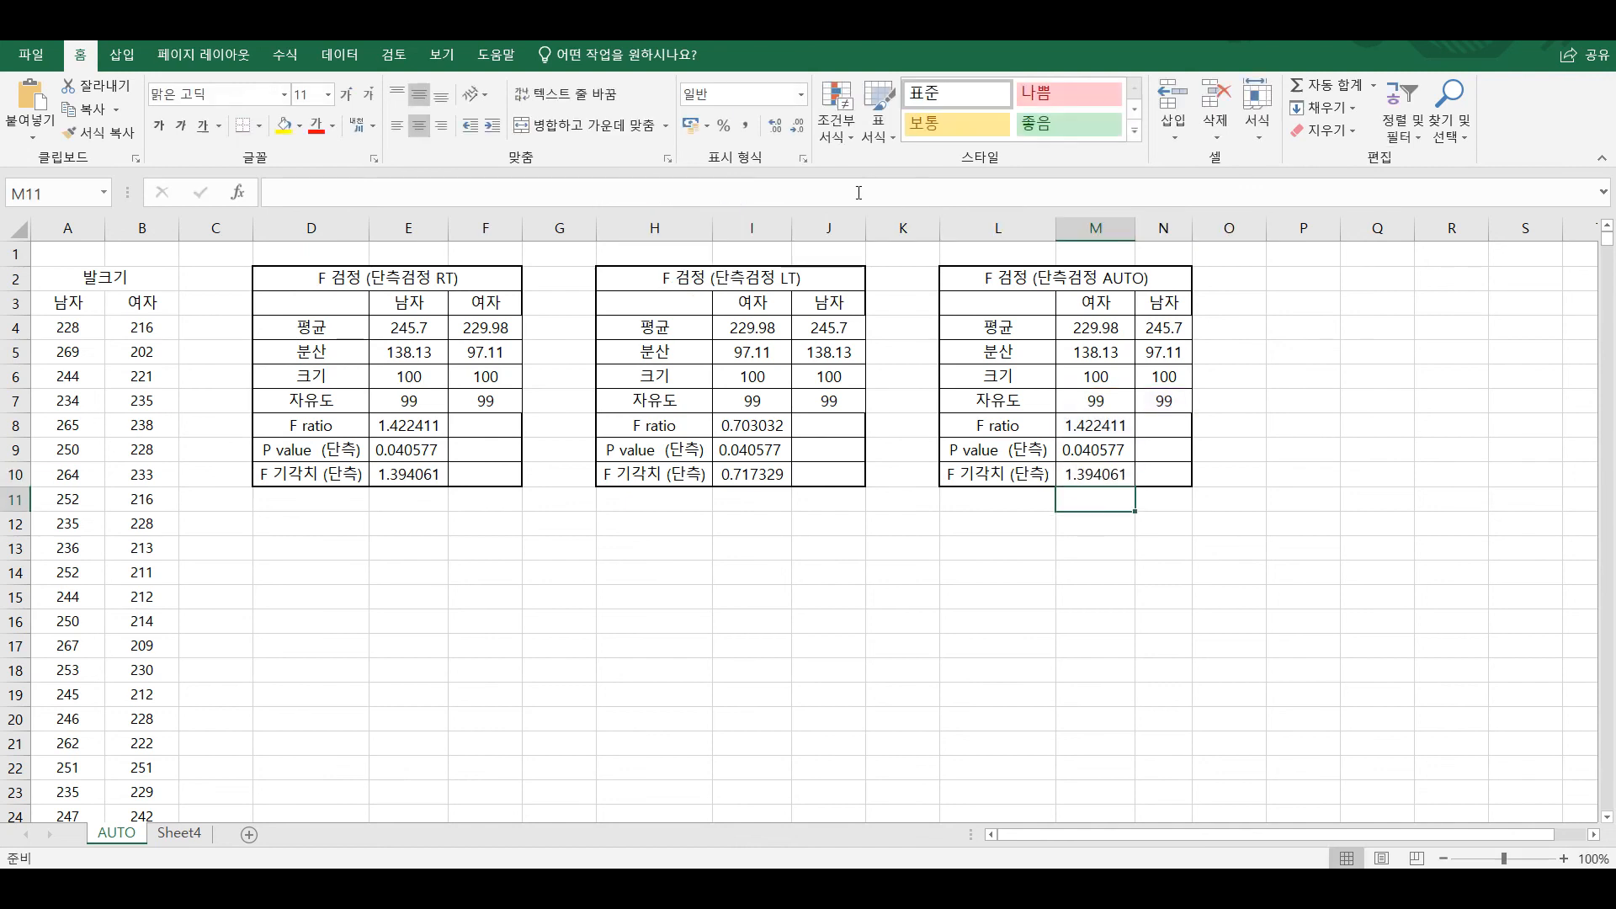
- Swap the AUTO table's variance source ranges so M5 uses column B (rows 4–103) and N5 uses column A
click(1109, 476)
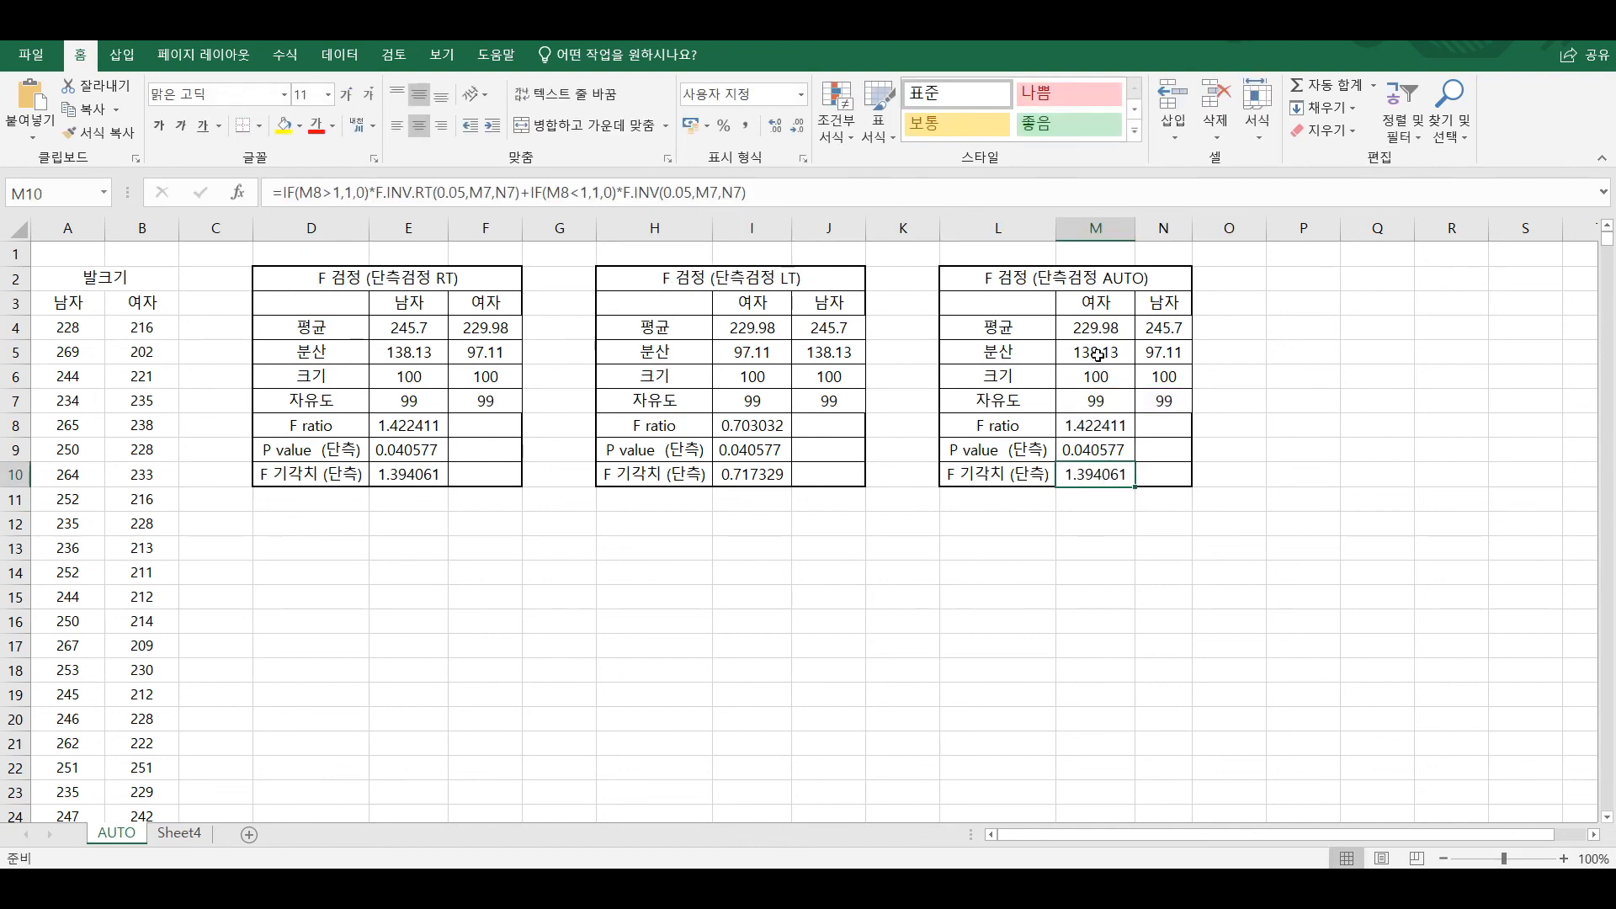
drag(1098, 355, 1162, 354)
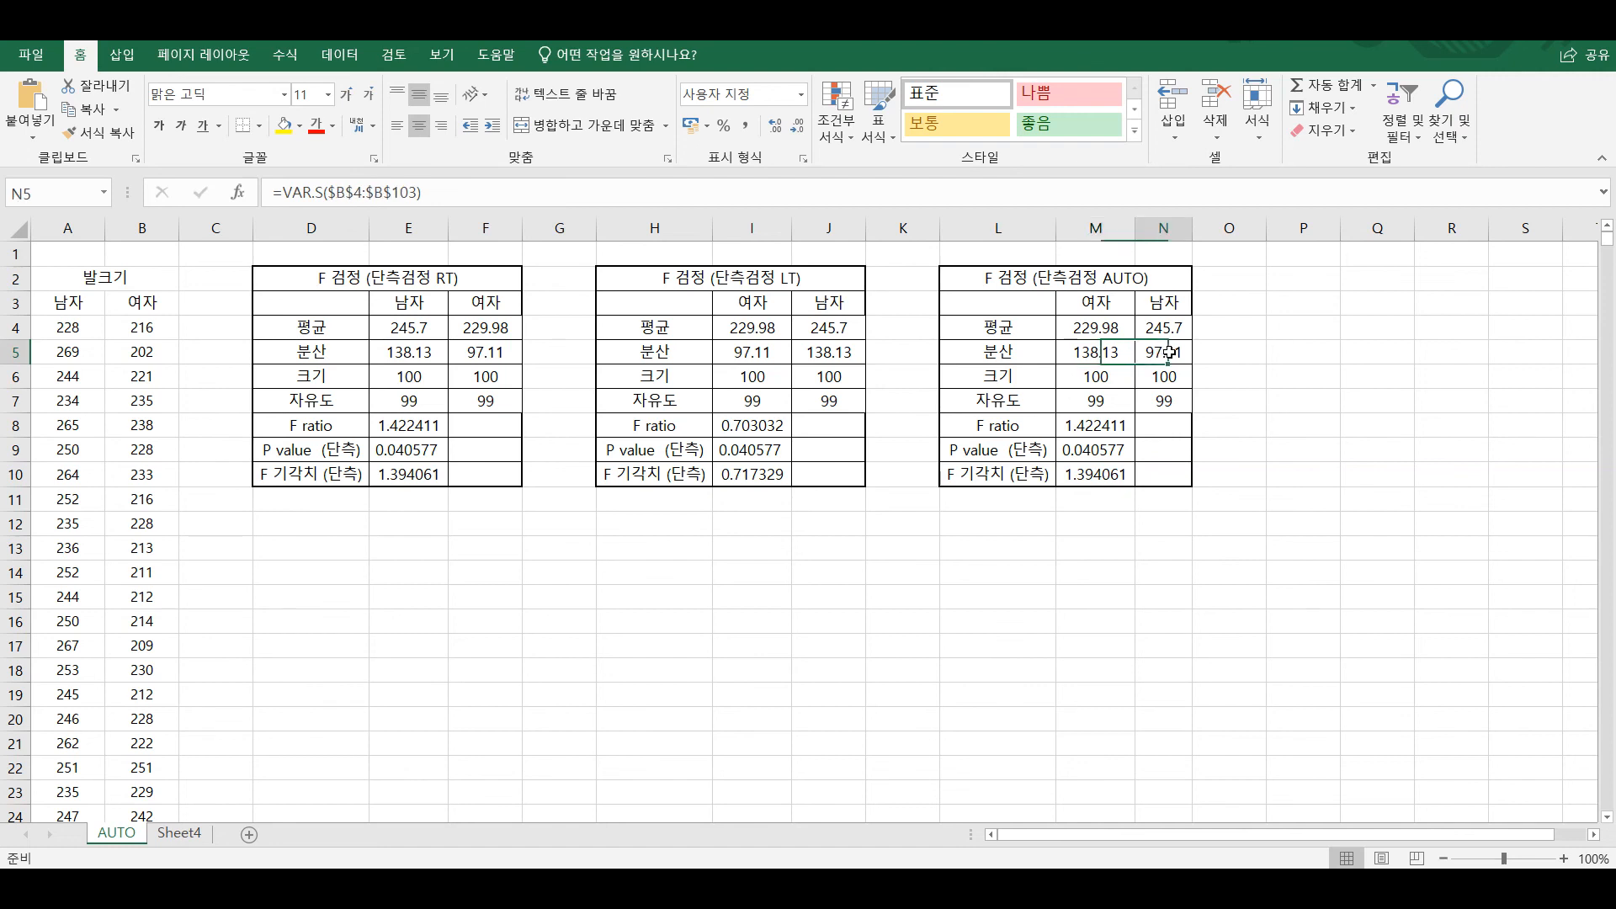
double_click(1086, 352)
mouse_move(69, 316)
mouse_down()
mouse_move(132, 330)
mouse_move(93, 325)
mouse_up()
key(Return)
double_click(1154, 355)
key(Return)
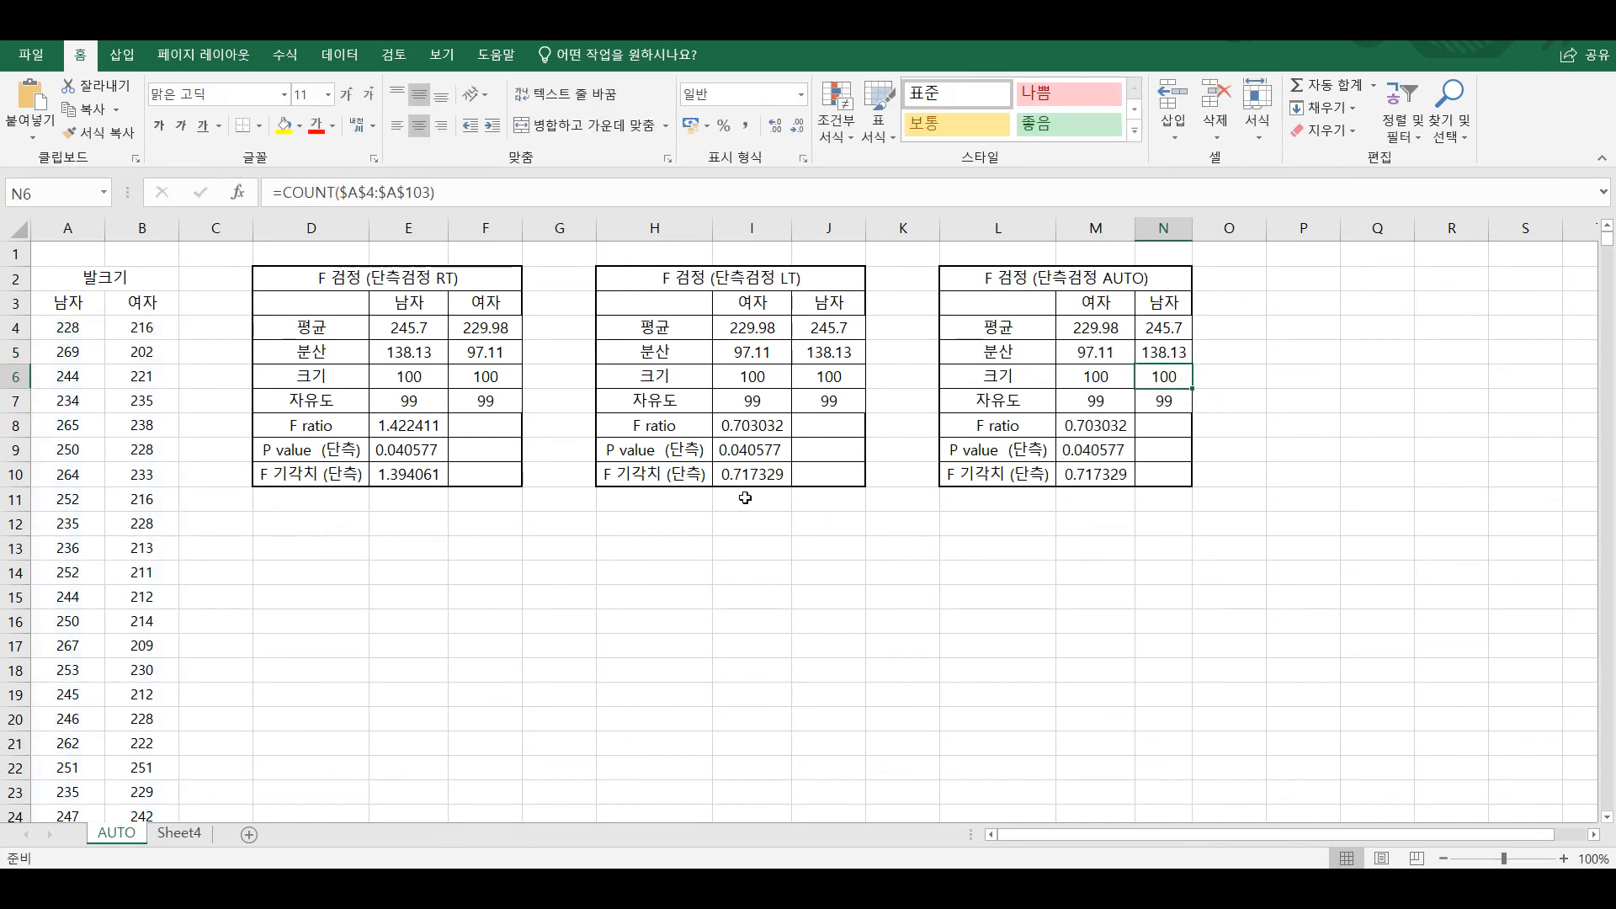
- Check the AUTO table's F ratio, one-tailed P value and critical value with the swapped variances
click(1115, 432)
drag(1018, 455, 1080, 456)
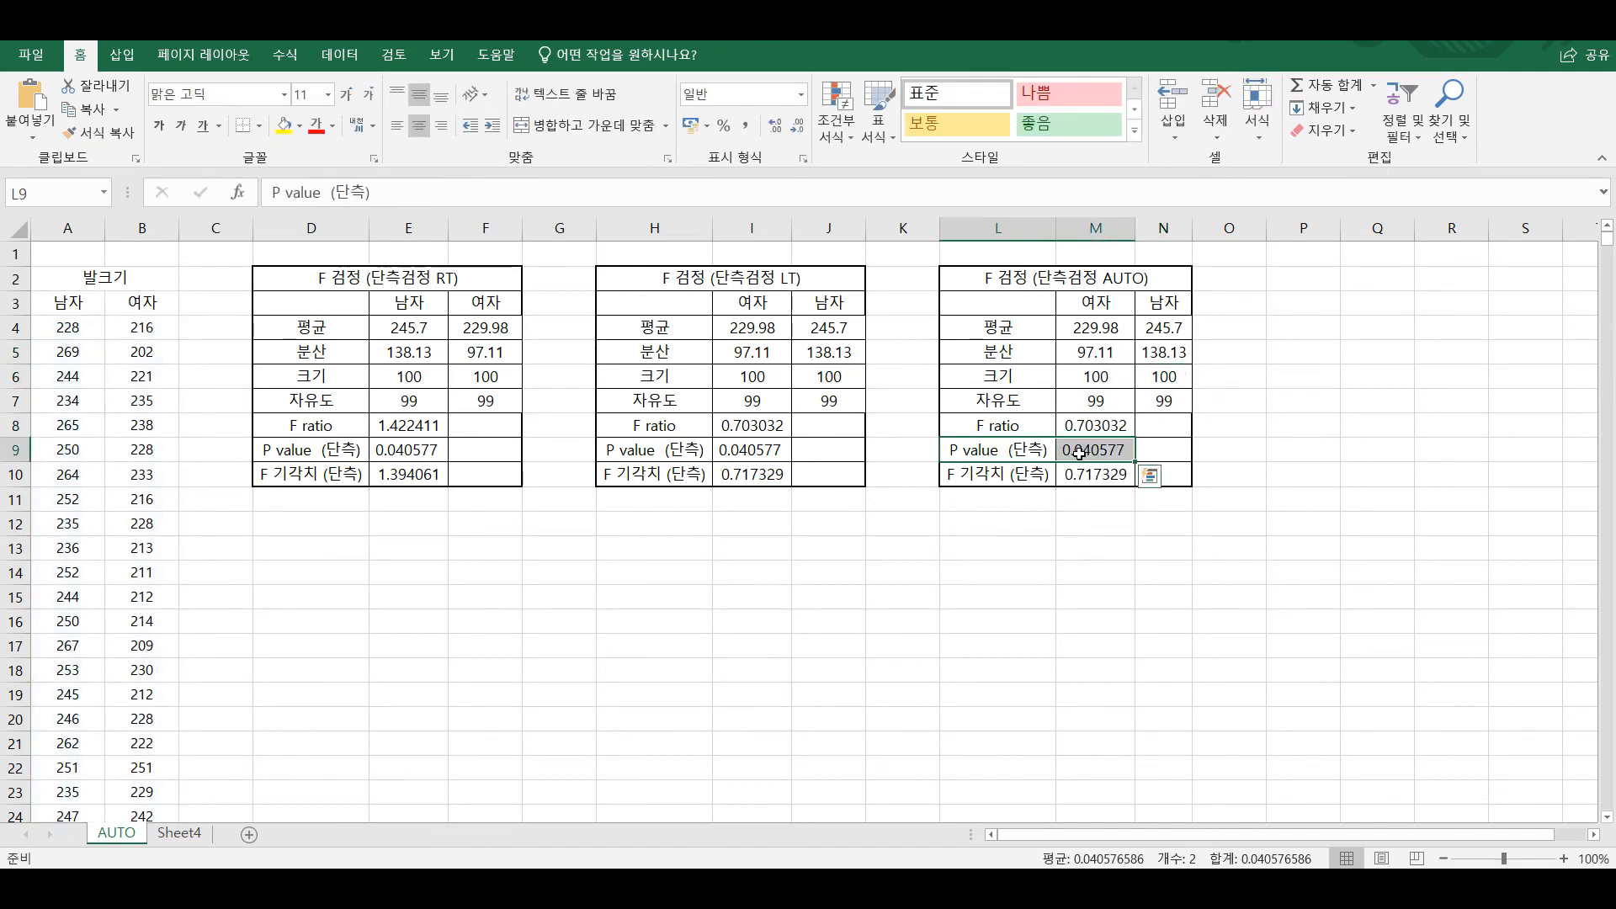
click(1081, 455)
click(1033, 475)
click(1097, 476)
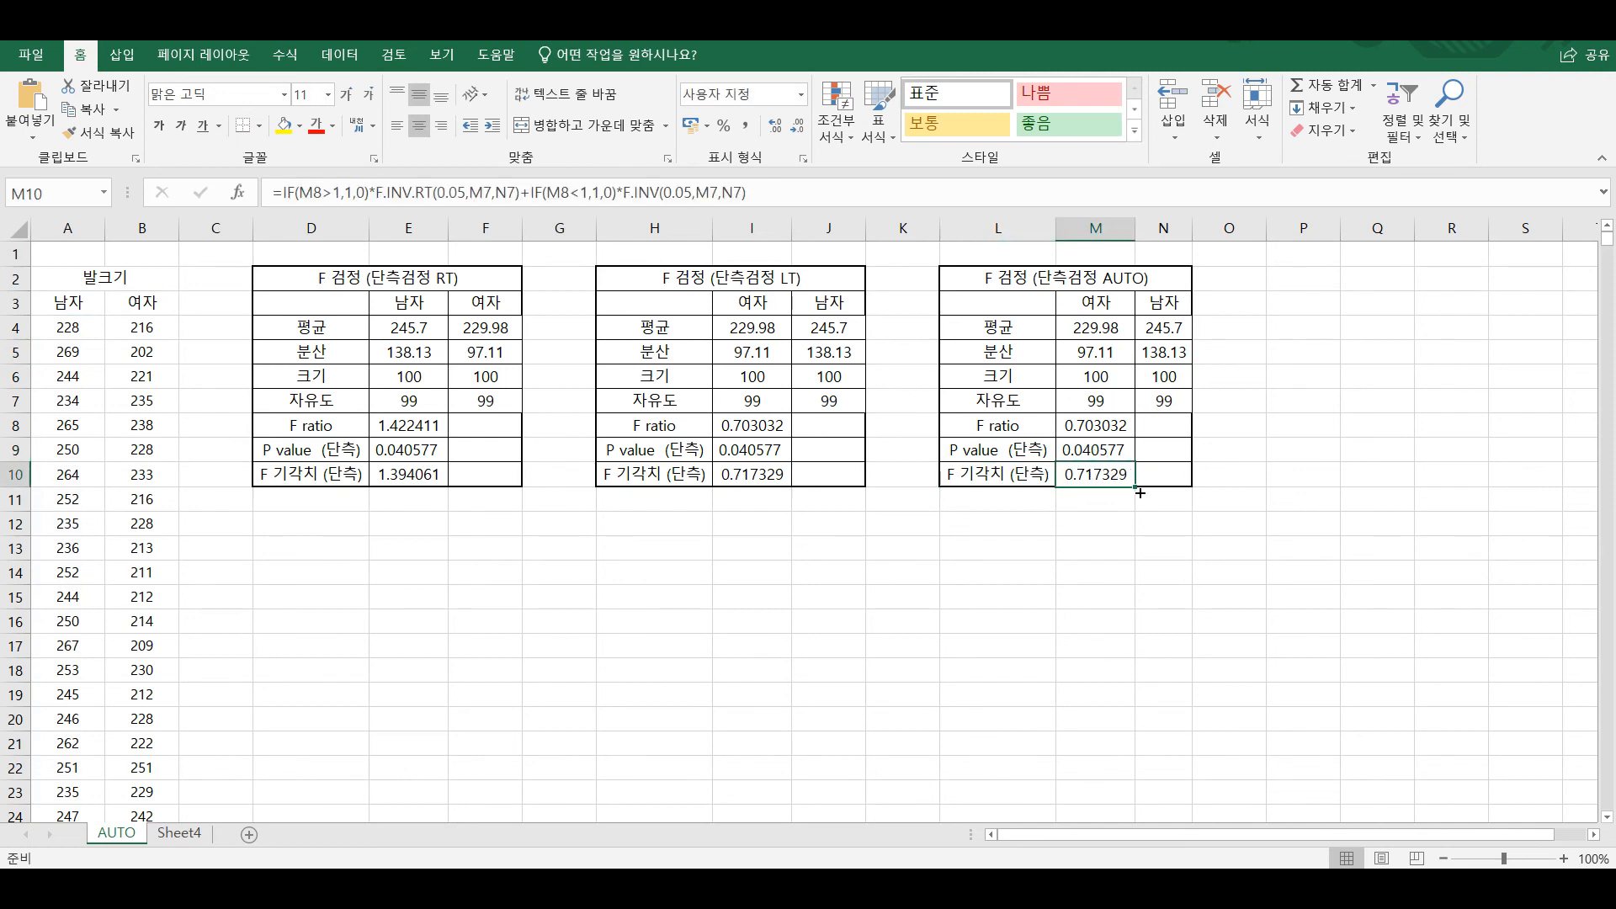
click(1106, 428)
click(1113, 478)
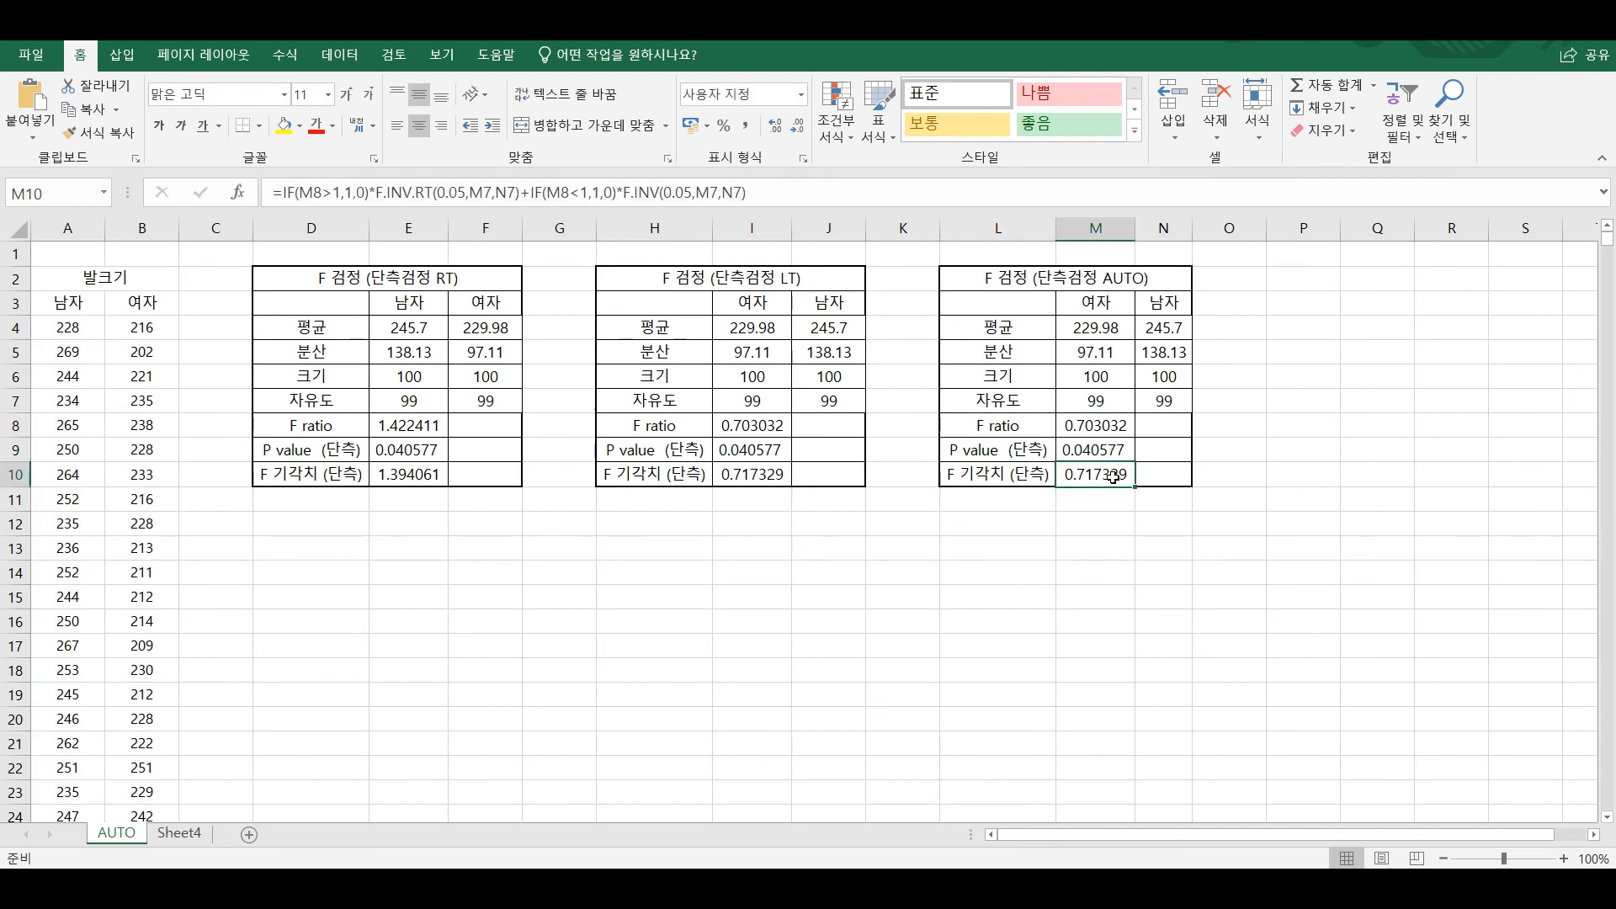